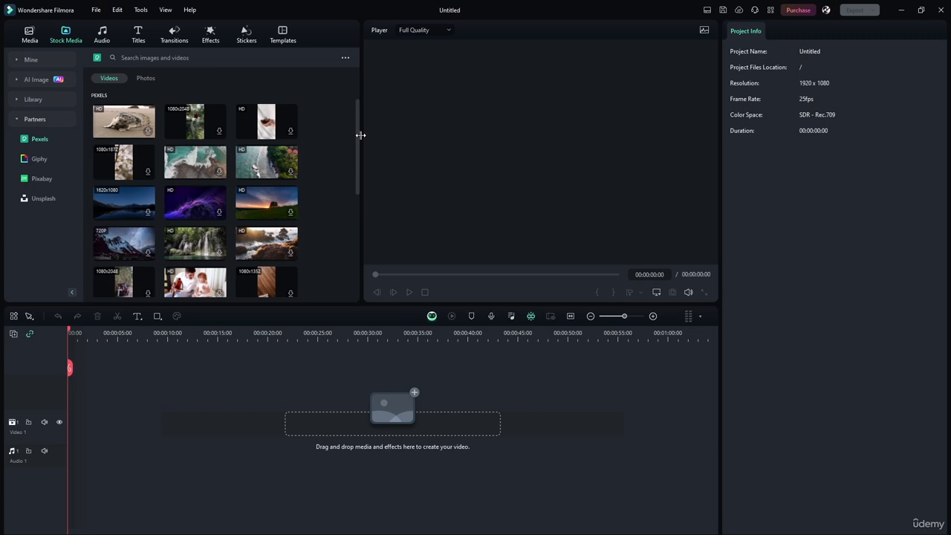
pyautogui.moveTo(358, 136)
pyautogui.mouseDown()
pyautogui.moveTo(357, 168)
pyautogui.moveTo(357, 134)
pyautogui.mouseUp()
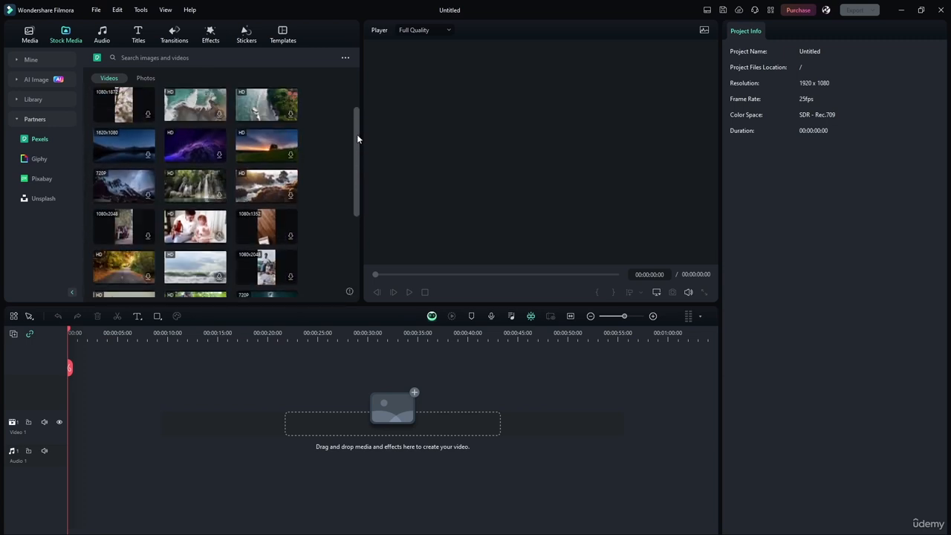
pyautogui.click(345, 59)
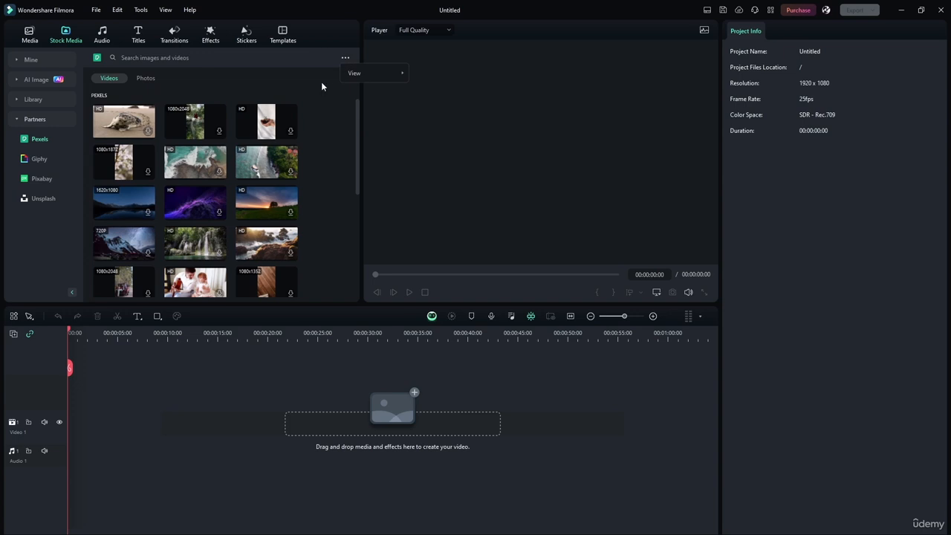
pyautogui.click(321, 86)
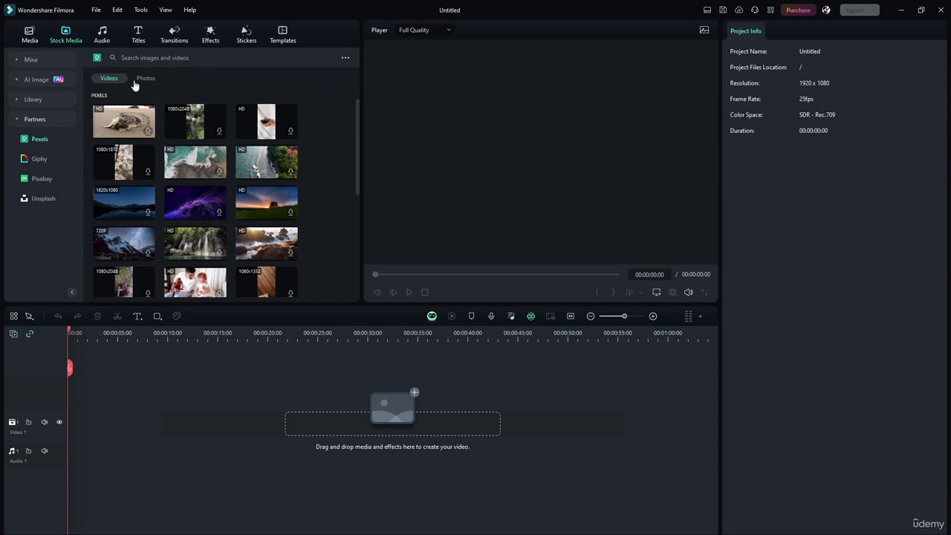
# - Download the aerial coastline clip with trees and red roofs from the Pexels videos at maximum resolution
pyautogui.click(257, 165)
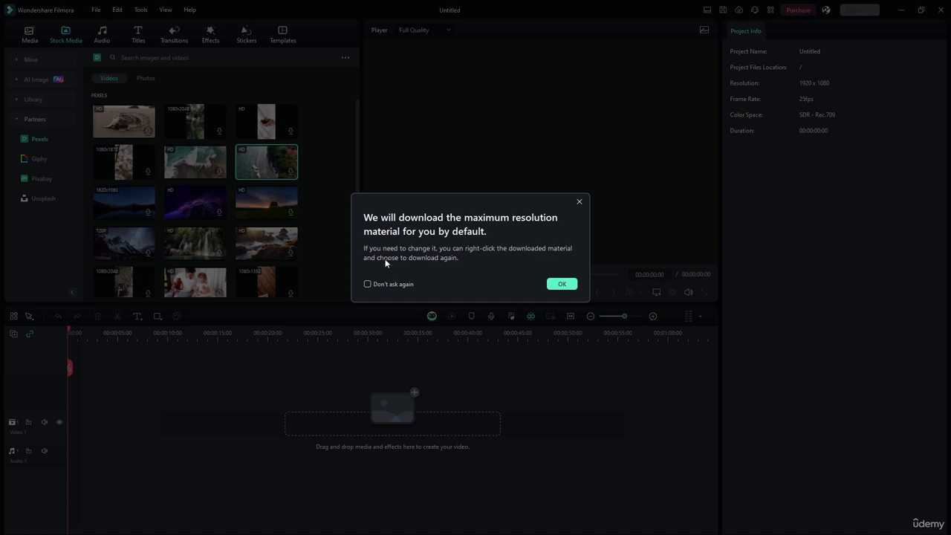
pyautogui.click(562, 284)
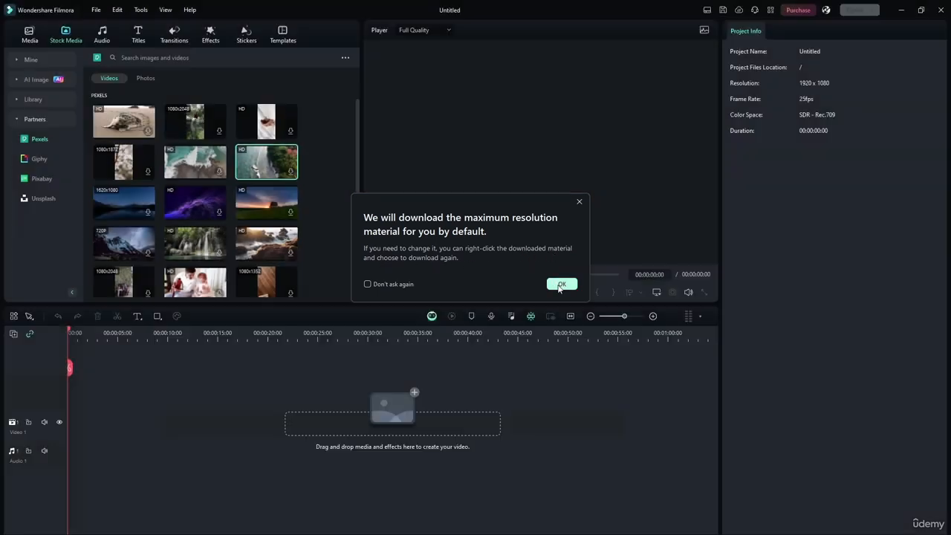
# - Check the other download resolutions offered for the aerial coastline clip, then close the size choice
pyautogui.rightClick(272, 159)
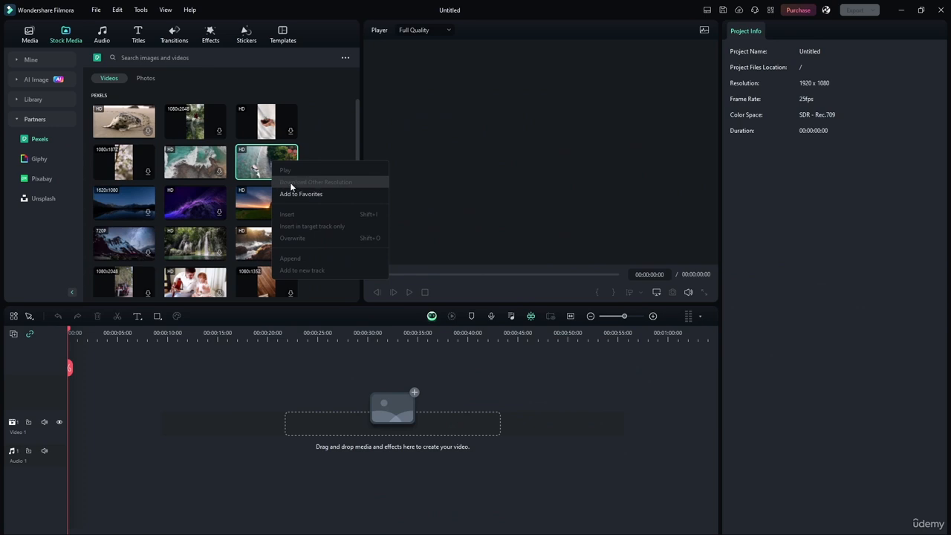
pyautogui.click(356, 193)
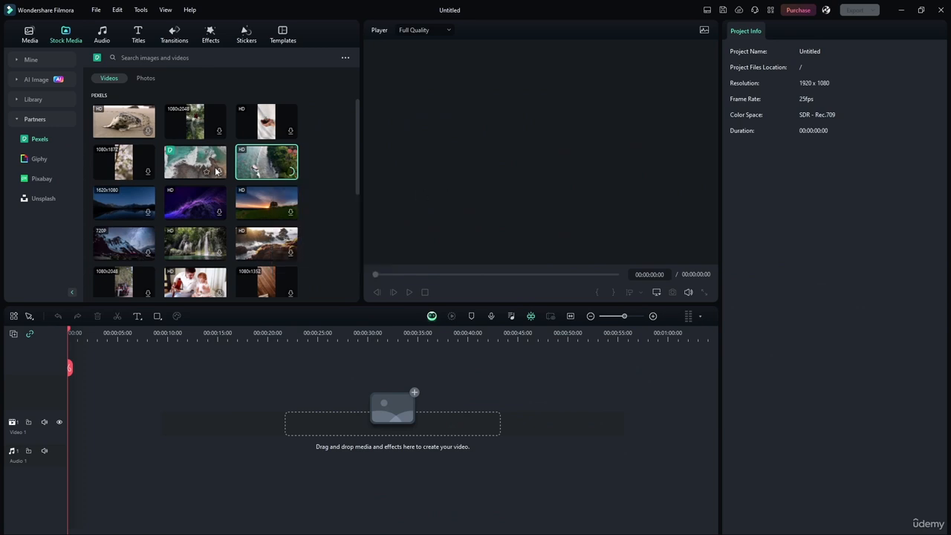
pyautogui.rightClick(265, 160)
pyautogui.click(278, 180)
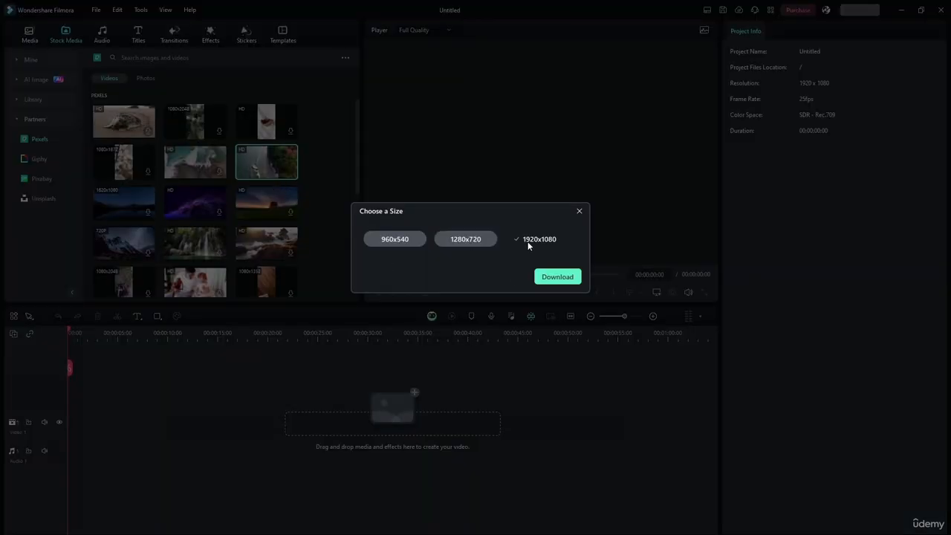
pyautogui.click(579, 212)
# - Place the aerial coastline clip at the start of Video 1, keeping the project at 1920 x 1080 25fps, and play its first seconds
pyautogui.moveTo(255, 170); pyautogui.dragTo(73, 438)
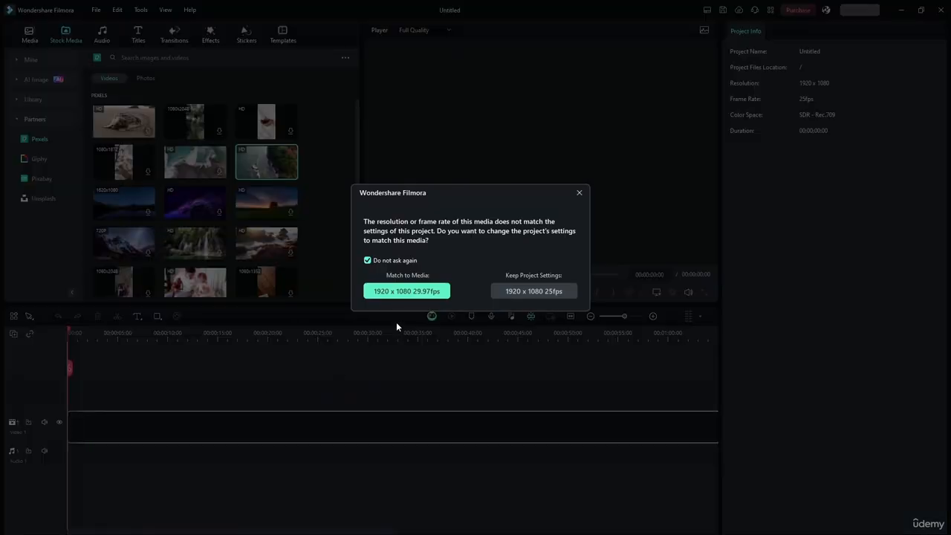
pyautogui.click(540, 291)
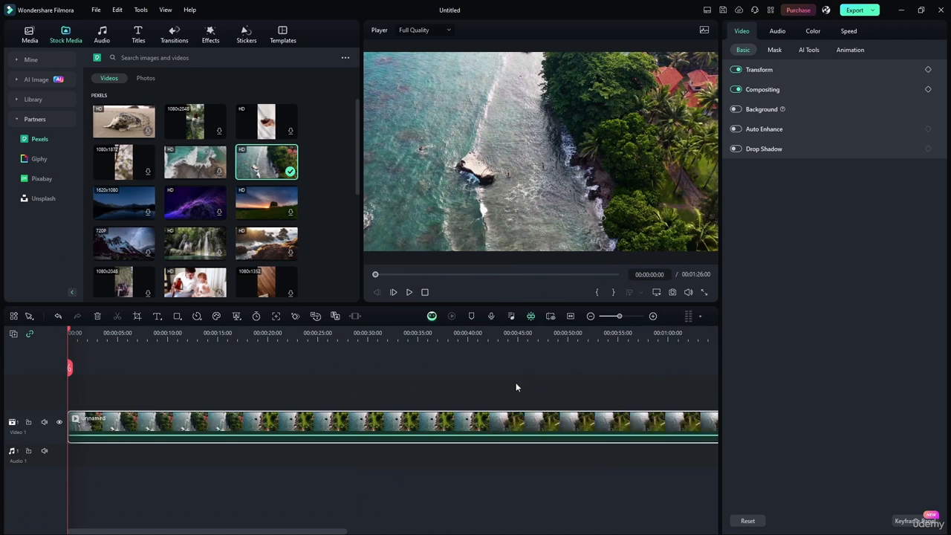
pyautogui.click(409, 292)
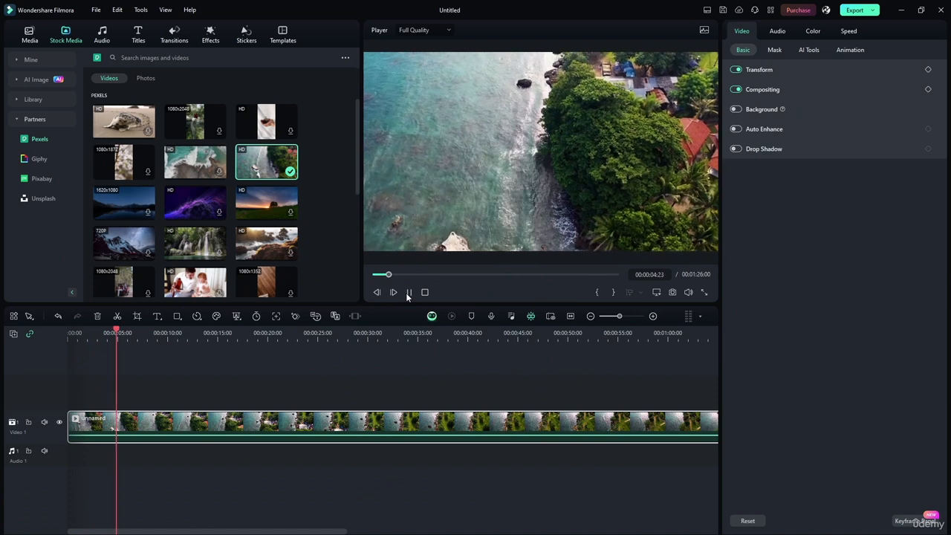
pyautogui.click(407, 293)
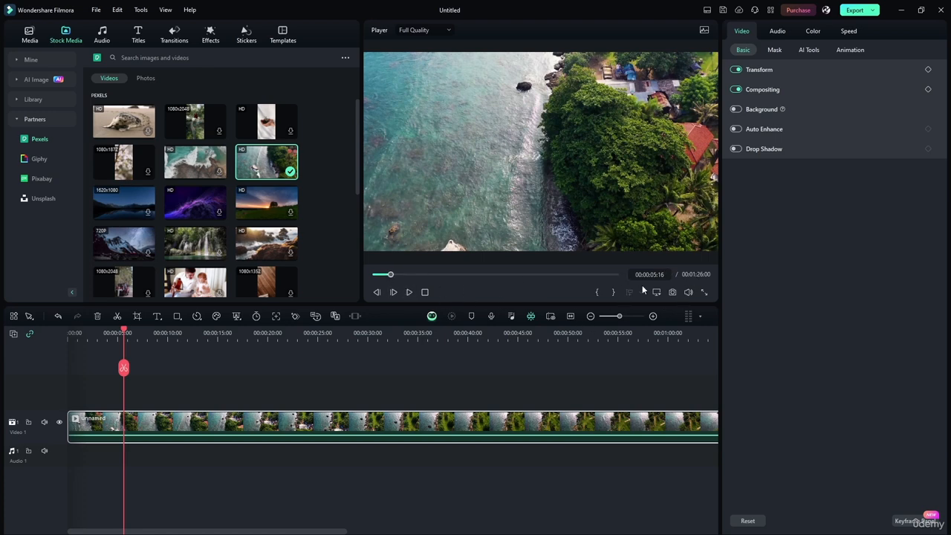
# - Fit the timeline to the clip on Video 1 and trim its end to about 20 seconds
pyautogui.hotkey('shift', 'z')
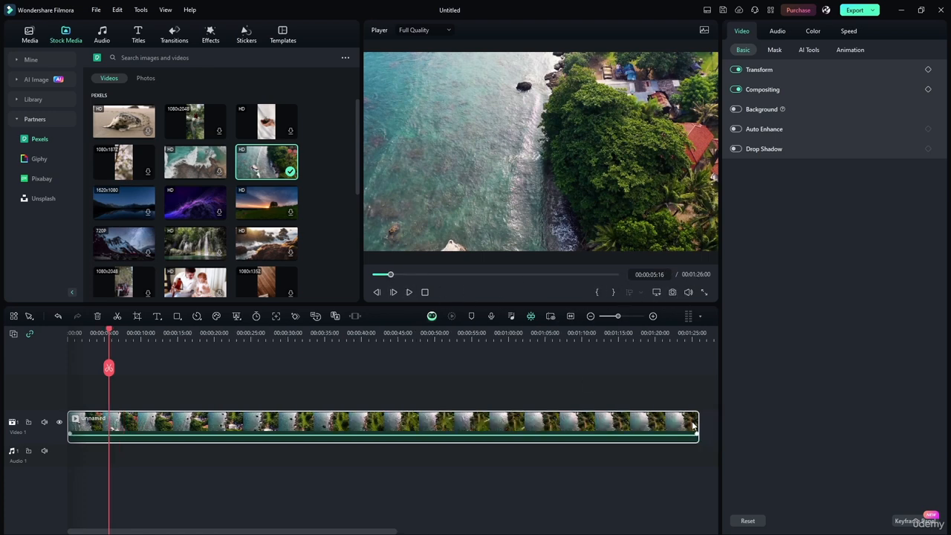
pyautogui.moveTo(699, 423); pyautogui.dragTo(212, 411)
pyautogui.moveTo(111, 333); pyautogui.dragTo(117, 332)
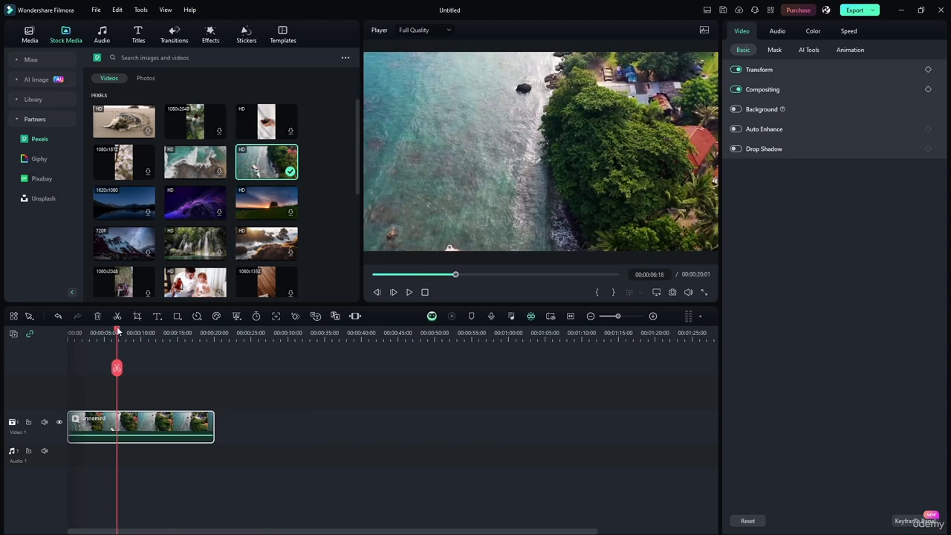
pyautogui.rightClick(200, 426)
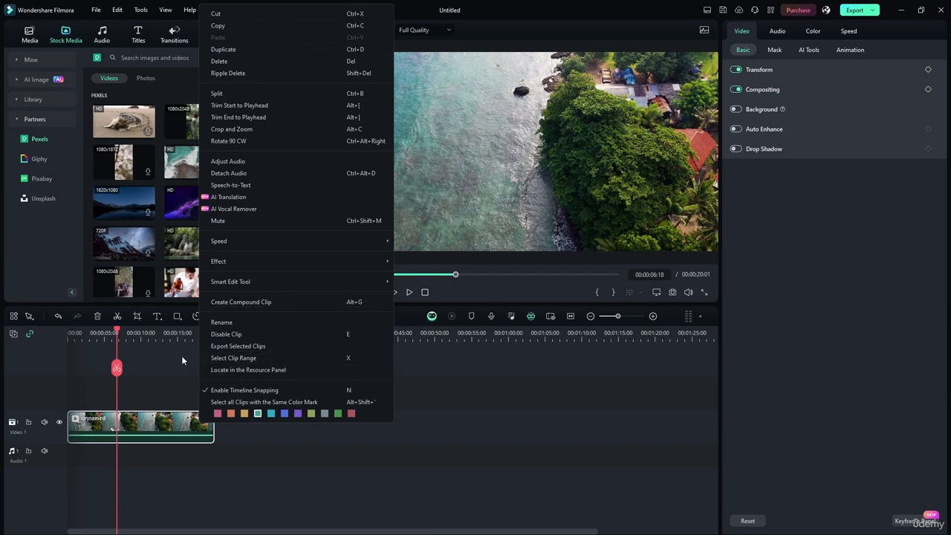
pyautogui.click(249, 360)
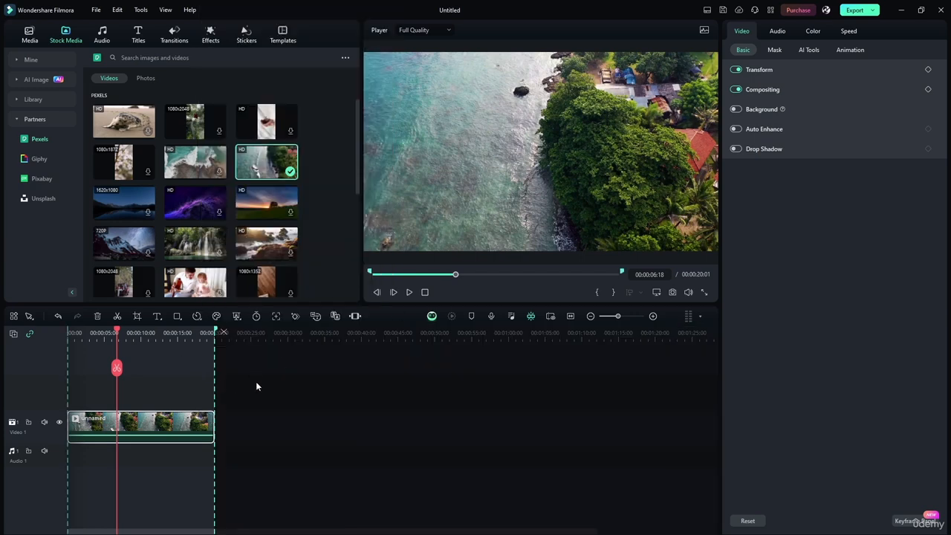
pyautogui.click(256, 390)
# - Examine the commands available for the timeline clip and its Transform settings
pyautogui.rightClick(176, 418)
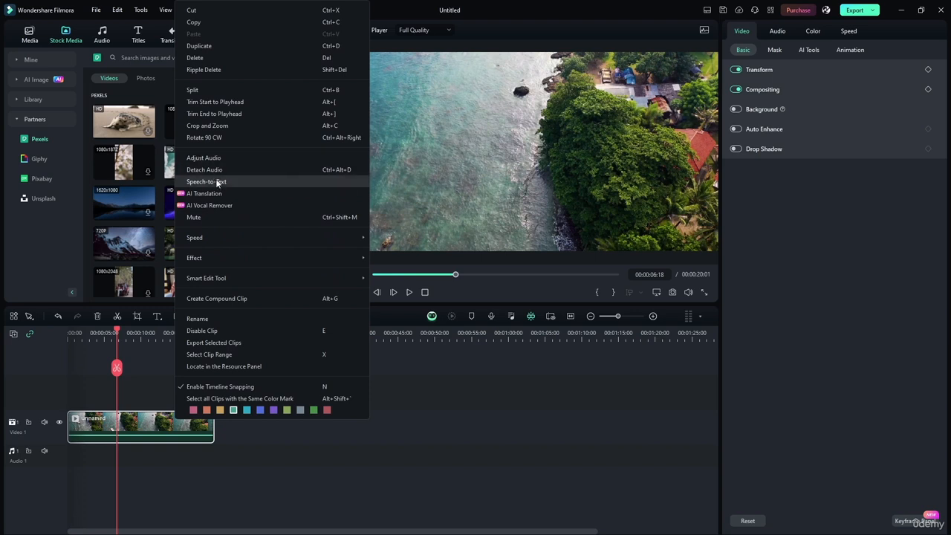
pyautogui.moveTo(216, 257)
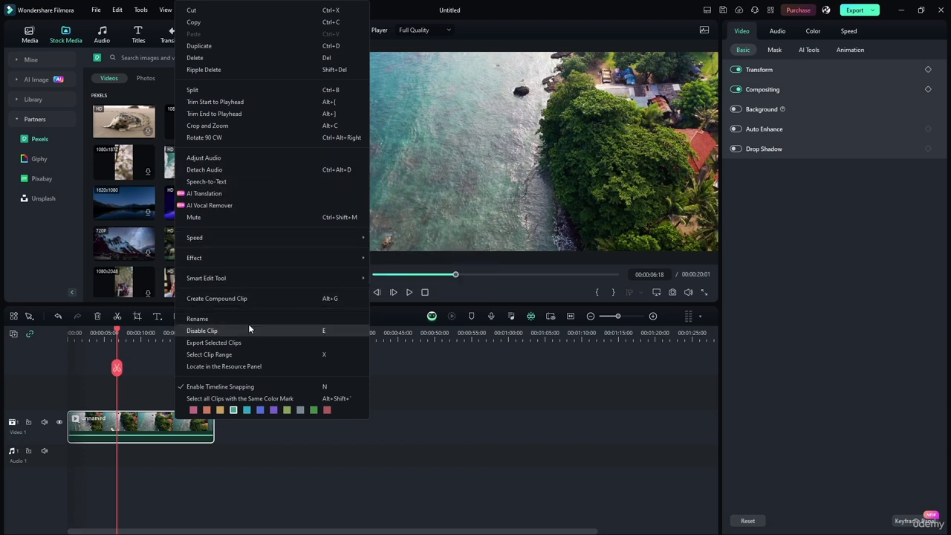
pyautogui.click(233, 366)
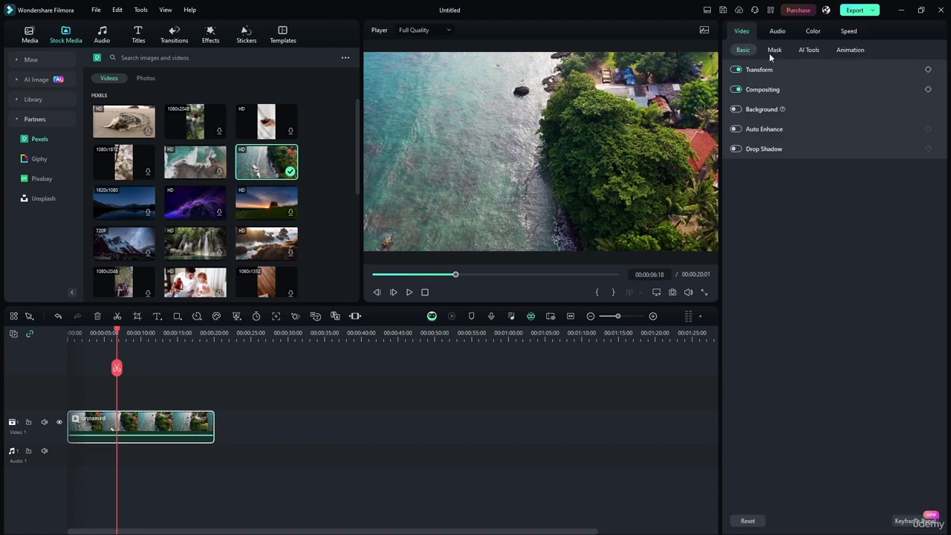
pyautogui.click(776, 71)
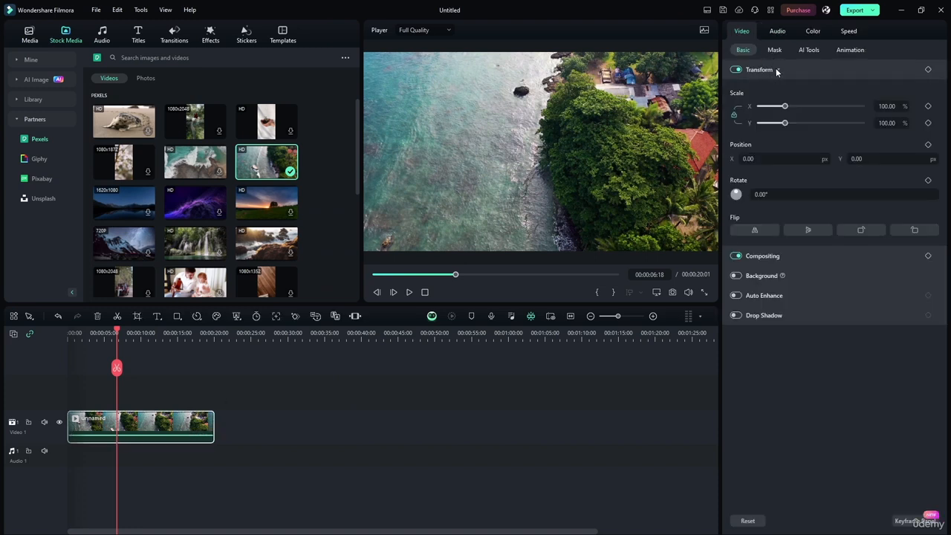
pyautogui.click(777, 70)
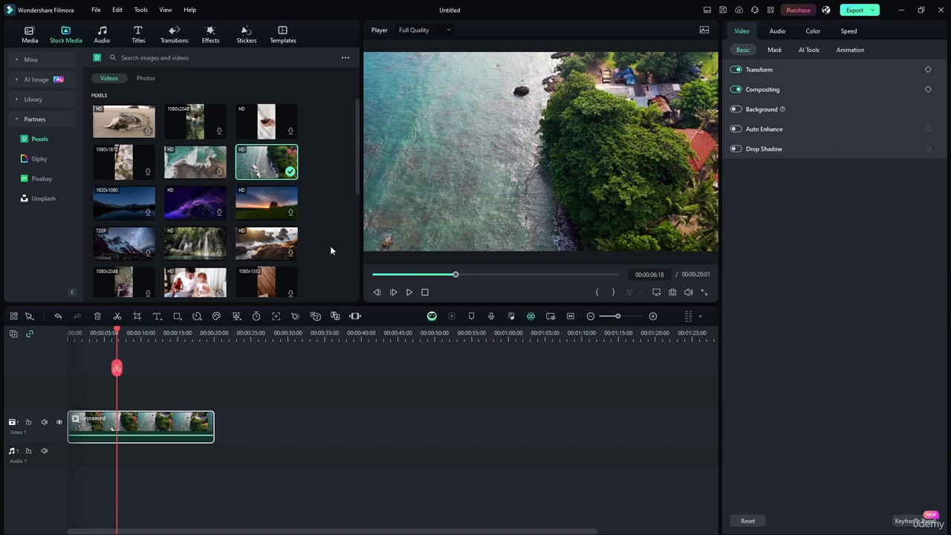
pyautogui.rightClick(183, 428)
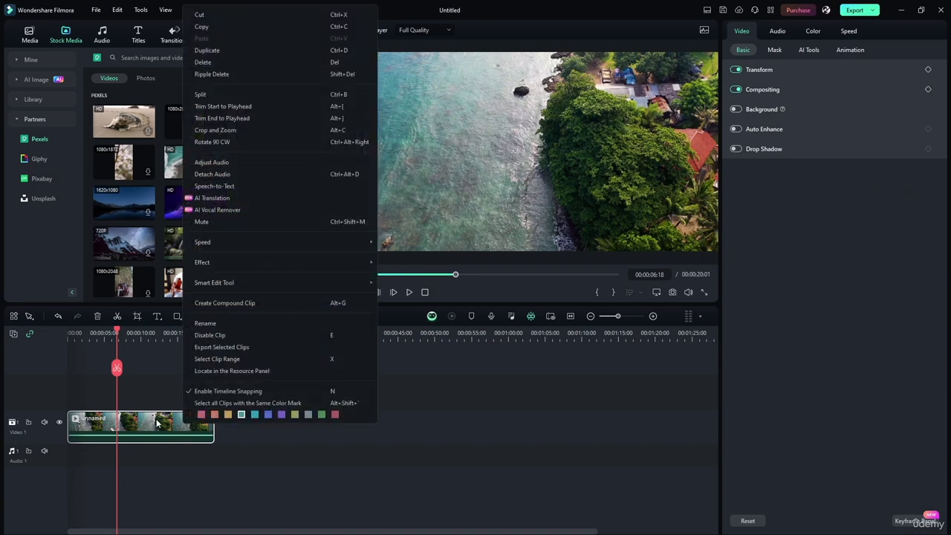
pyautogui.press('Escape')
pyautogui.click(129, 332)
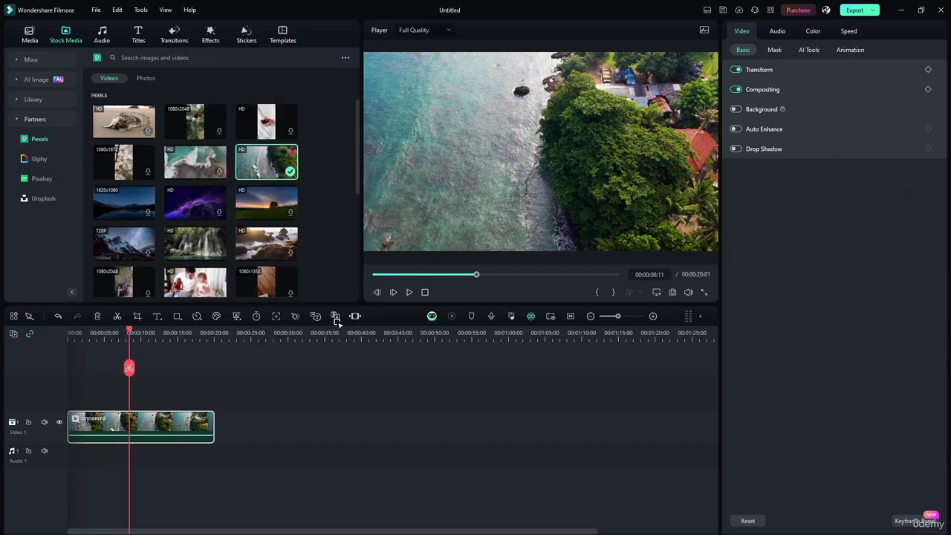
pyautogui.click(669, 275)
pyautogui.write('2')
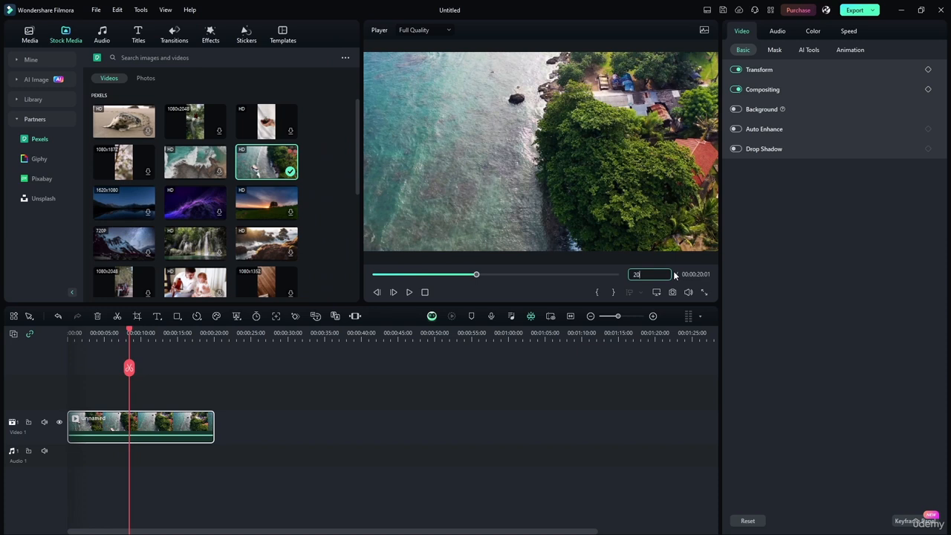
pyautogui.write('0')
pyautogui.press('Return')
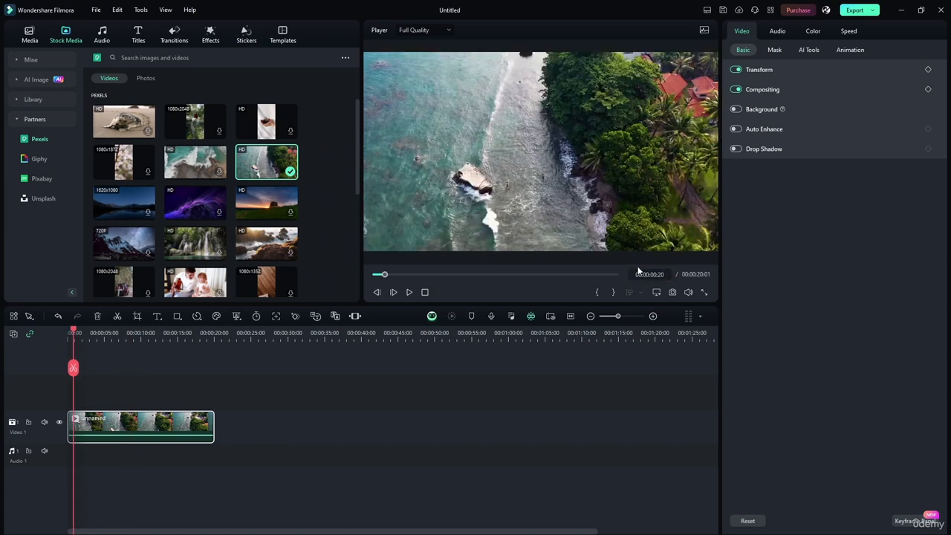
# - Move the playhead to exactly 00:00:20:00 and split the clip there
pyautogui.click(648, 275)
pyautogui.click(656, 274)
pyautogui.write('2')
pyautogui.press('Return')
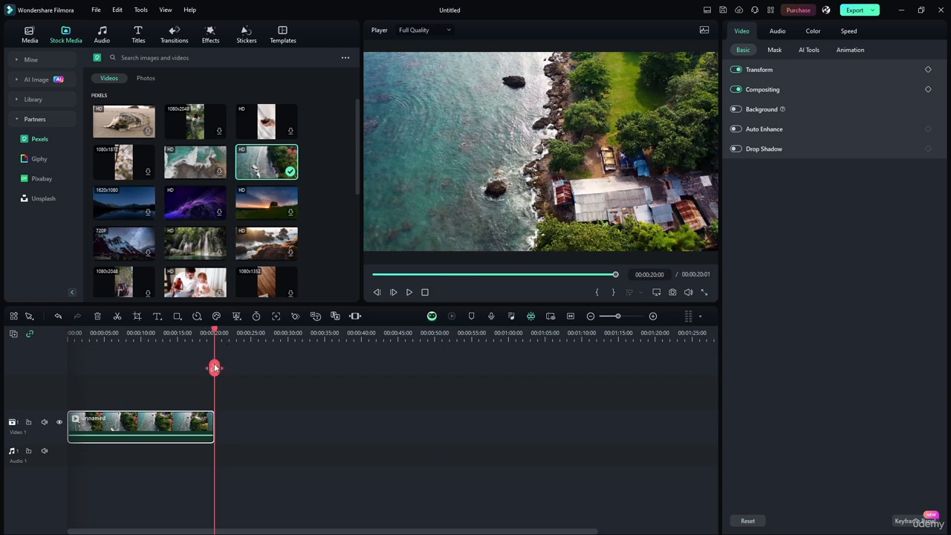
pyautogui.click(214, 368)
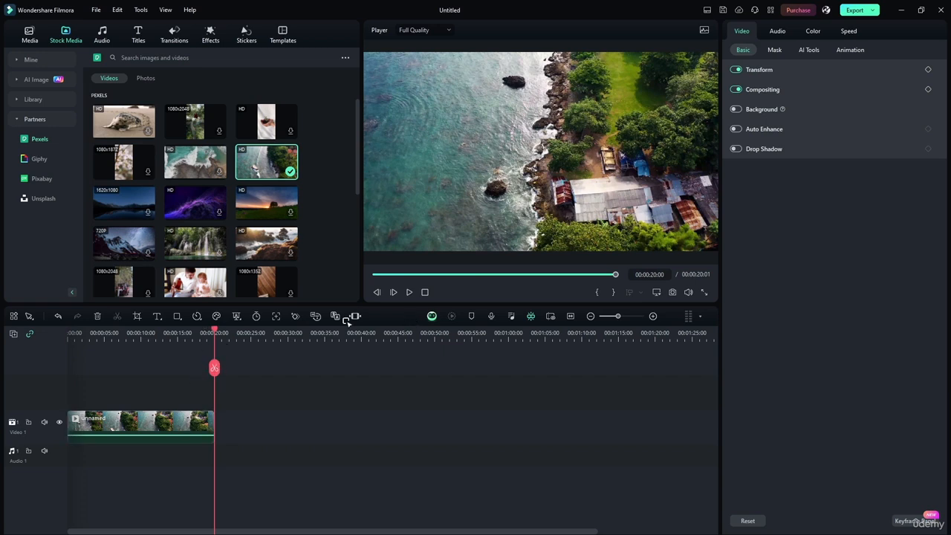
# - Move the main clip up to a new Video 2 track and delete the leftover sliver at the end of Video 1
pyautogui.click(571, 316)
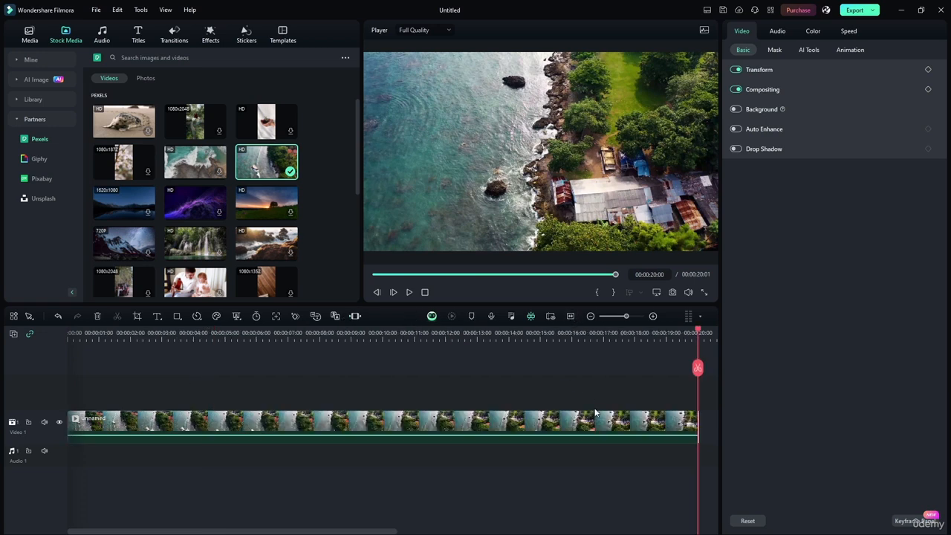
pyautogui.moveTo(697, 331); pyautogui.dragTo(644, 331)
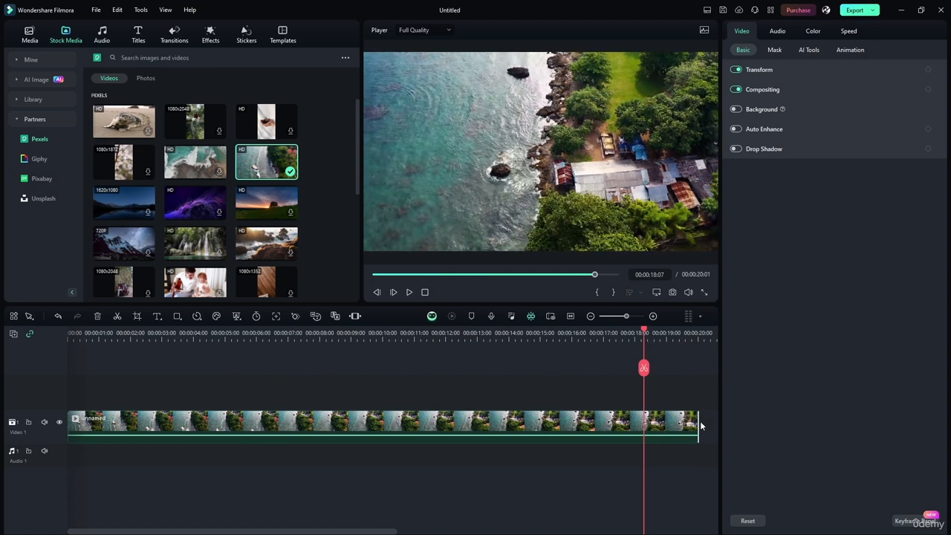
pyautogui.click(703, 420)
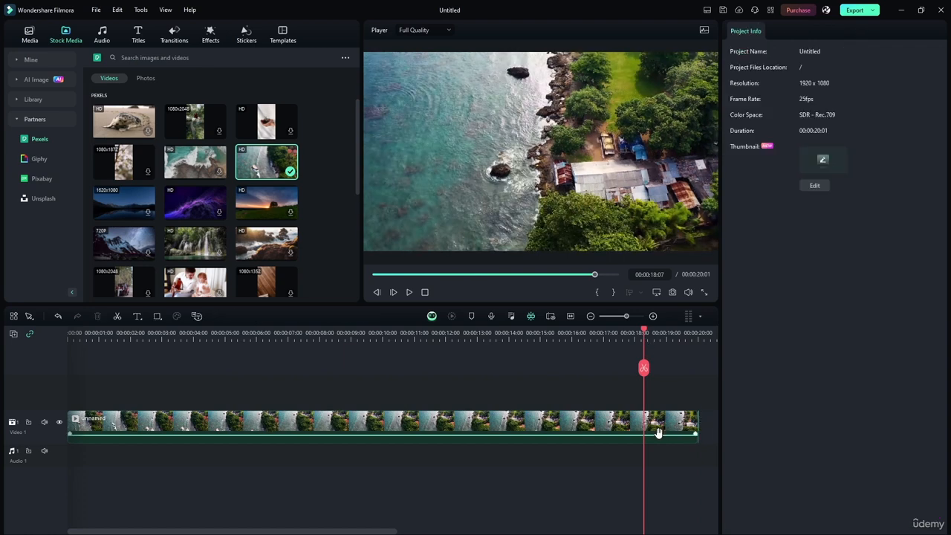
pyautogui.moveTo(657, 431); pyautogui.dragTo(658, 391)
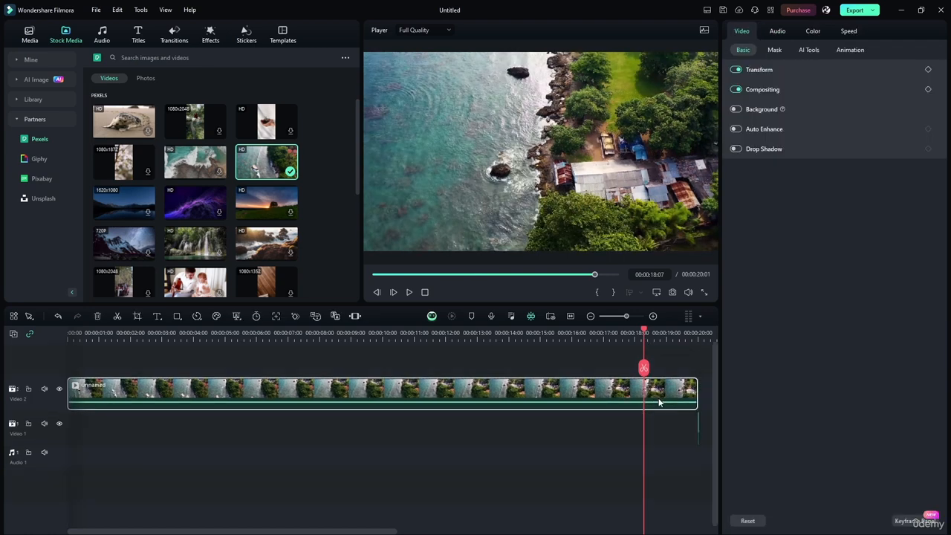
pyautogui.click(700, 425)
pyautogui.press('Delete')
# - Return the 20-second clip to the start of Video 1, then reset the playhead to the beginning with the clip selected
pyautogui.moveTo(570, 398); pyautogui.dragTo(573, 441)
pyautogui.click(392, 375)
pyautogui.click(528, 334)
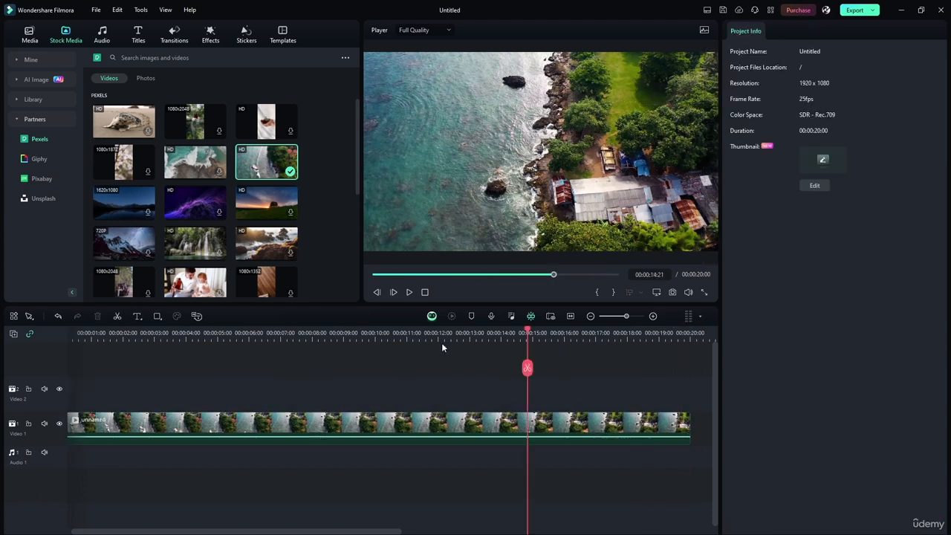
pyautogui.press('Home')
pyautogui.click(372, 424)
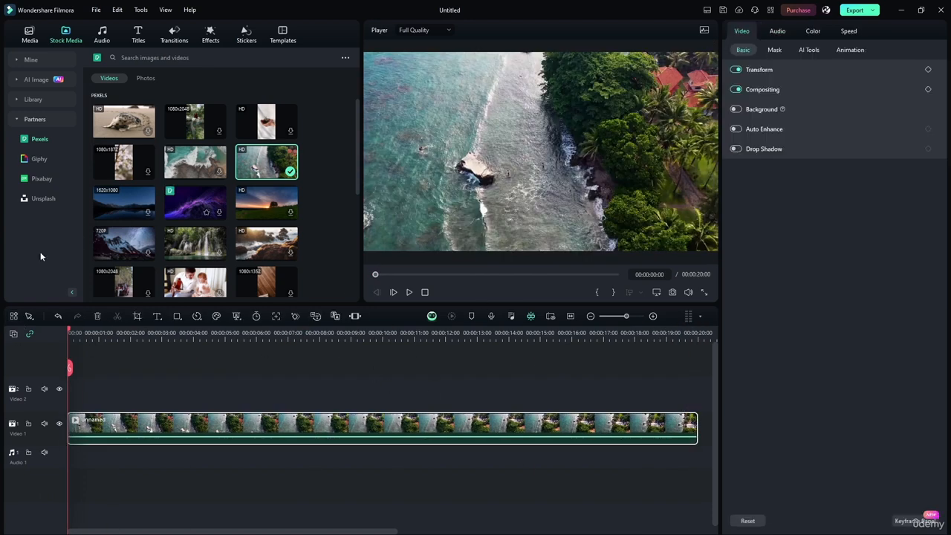
# - Browse the effects library, looking through the Overlay and Video Effects categories
pyautogui.click(211, 34)
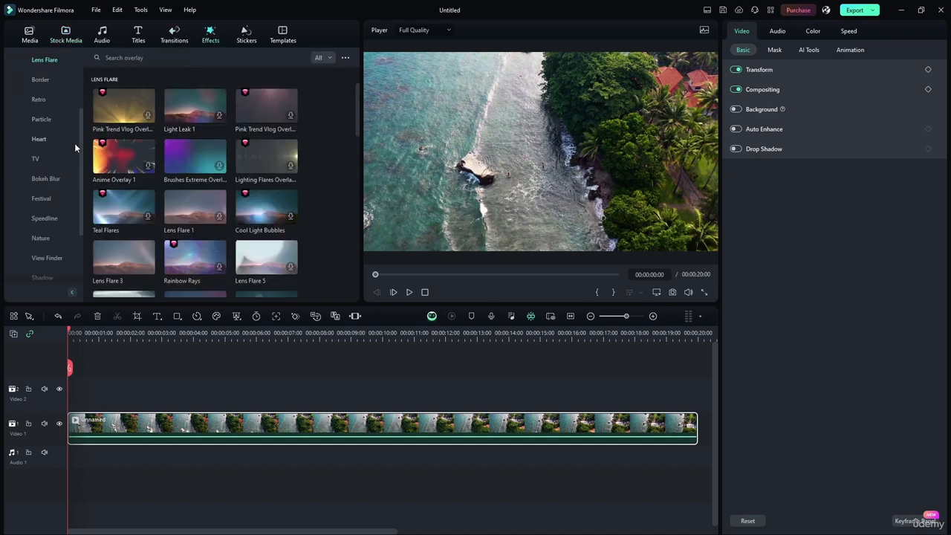
pyautogui.scroll(-3, 74, 142)
pyautogui.scroll(6, 77, 153)
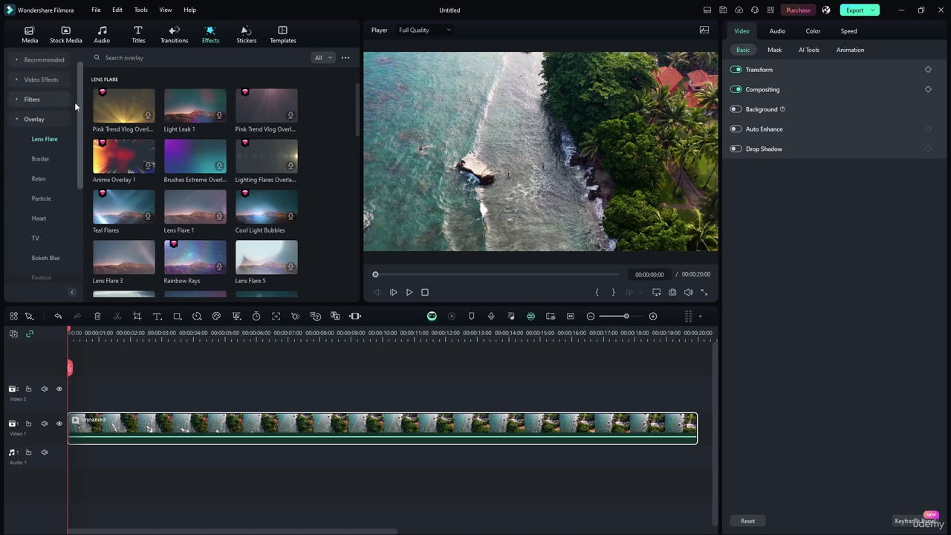
pyautogui.click(16, 119)
pyautogui.click(20, 100)
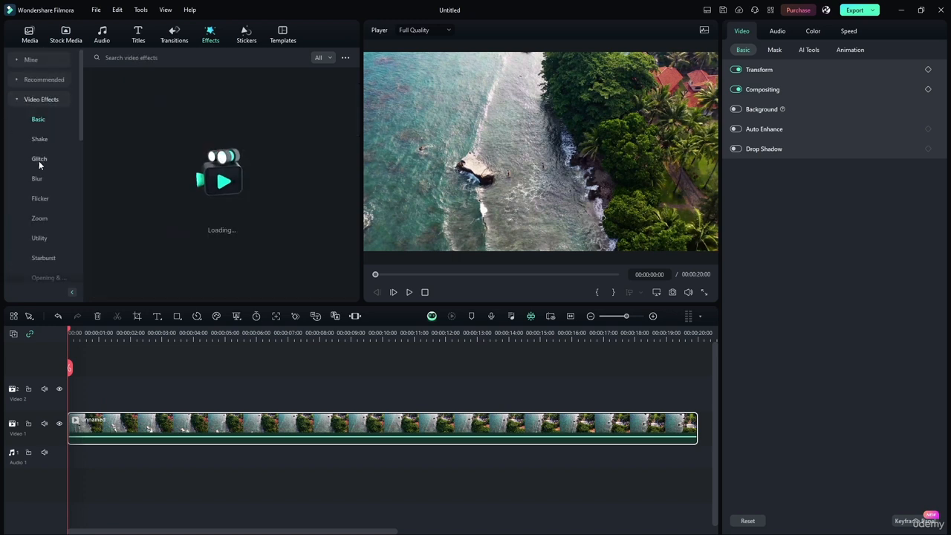
pyautogui.scroll(-2, 80, 119)
pyautogui.moveTo(81, 147); pyautogui.dragTo(74, 111)
pyautogui.click(18, 100)
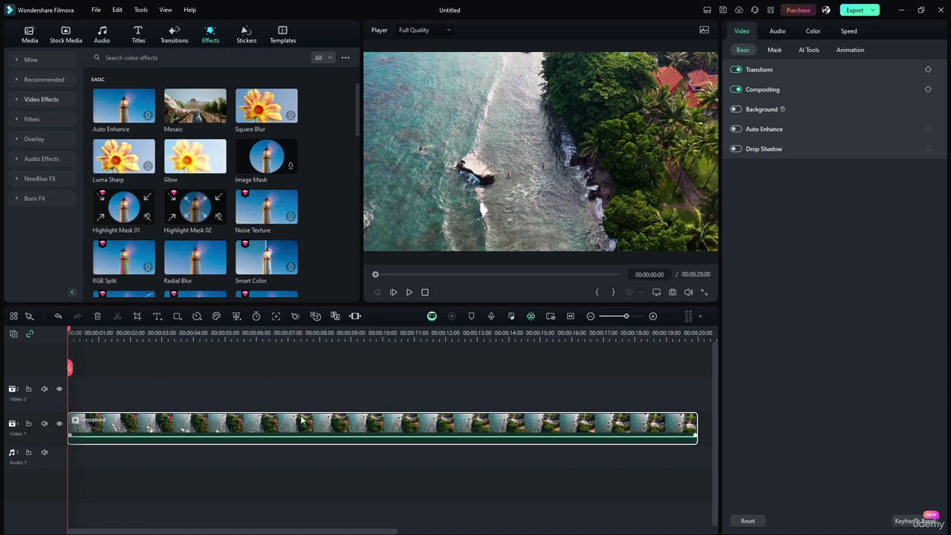
# - Look through the Filters categories of the effects library and select the timeline clip
pyautogui.click(18, 120)
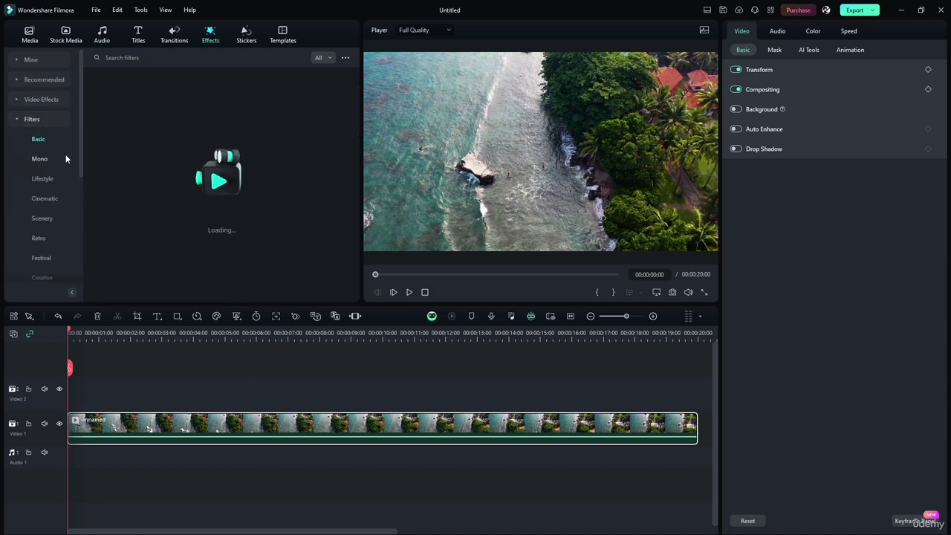
pyautogui.moveTo(79, 160); pyautogui.dragTo(76, 199)
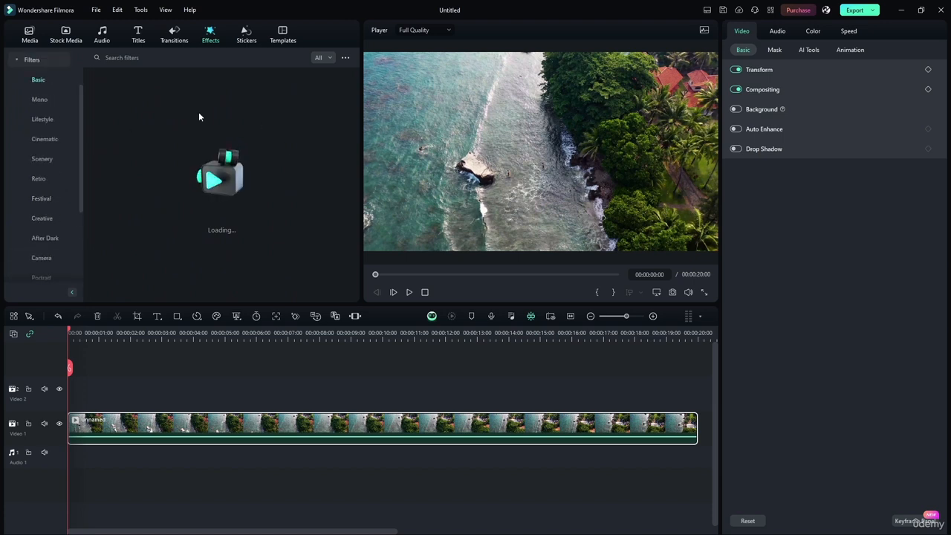
pyautogui.click(19, 60)
pyautogui.click(255, 409)
pyautogui.click(255, 421)
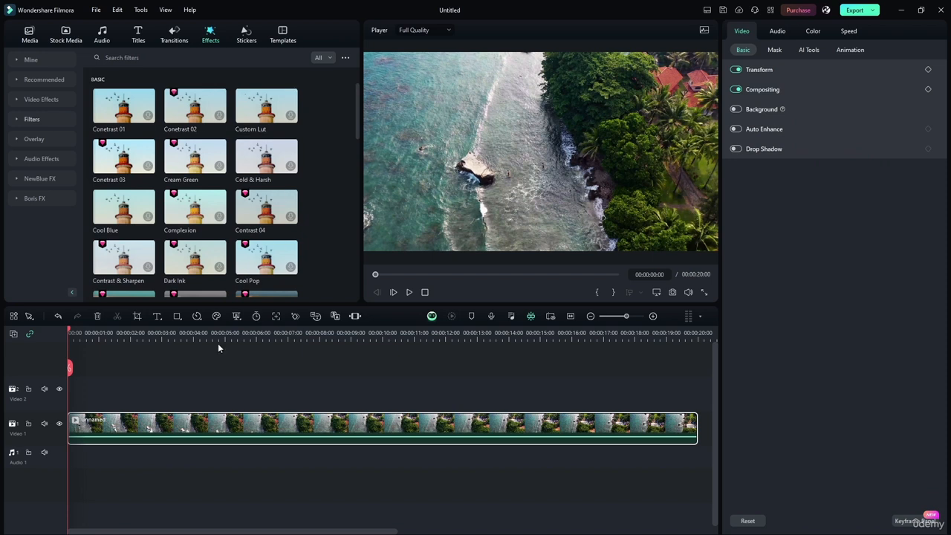
# - Inspect the clip's LUT color settings and the list of available LUT presets
pyautogui.click(813, 31)
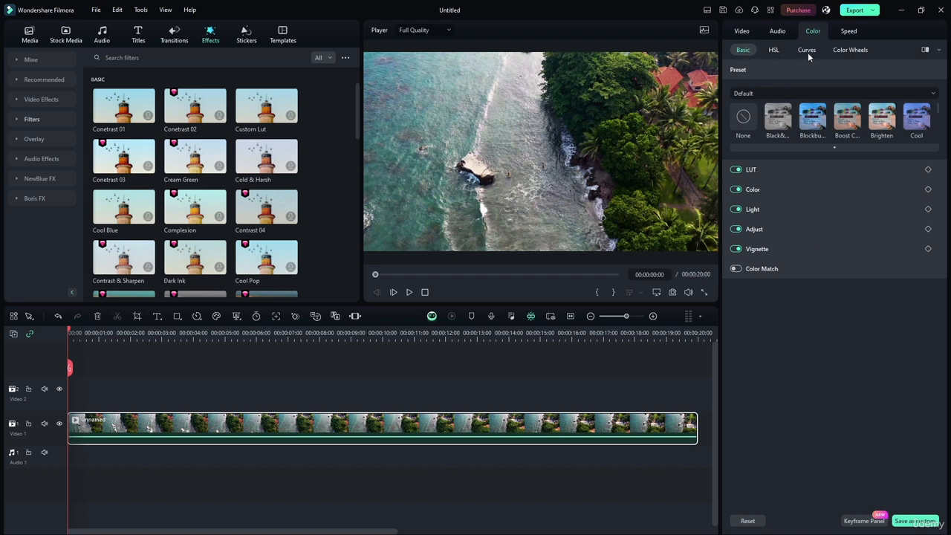
pyautogui.click(758, 171)
pyautogui.click(736, 169)
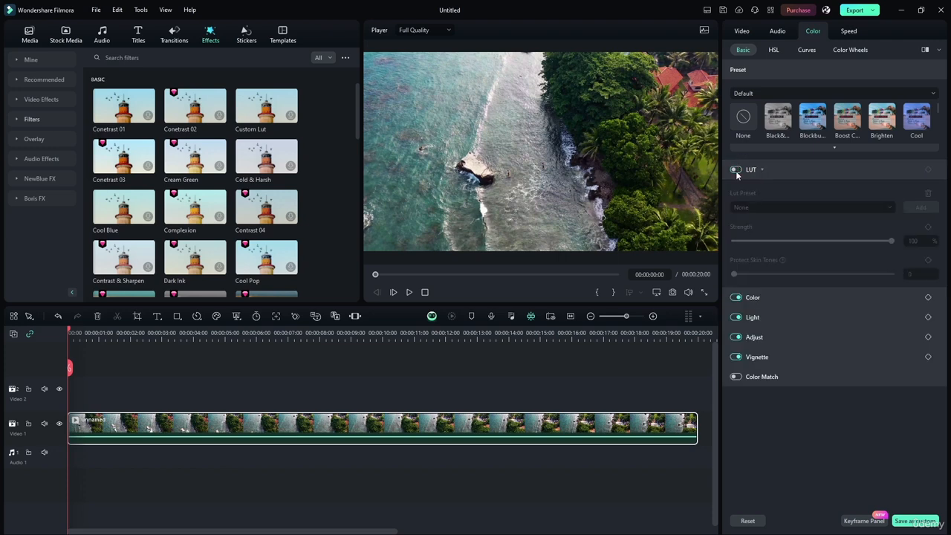
pyautogui.click(736, 169)
pyautogui.click(766, 207)
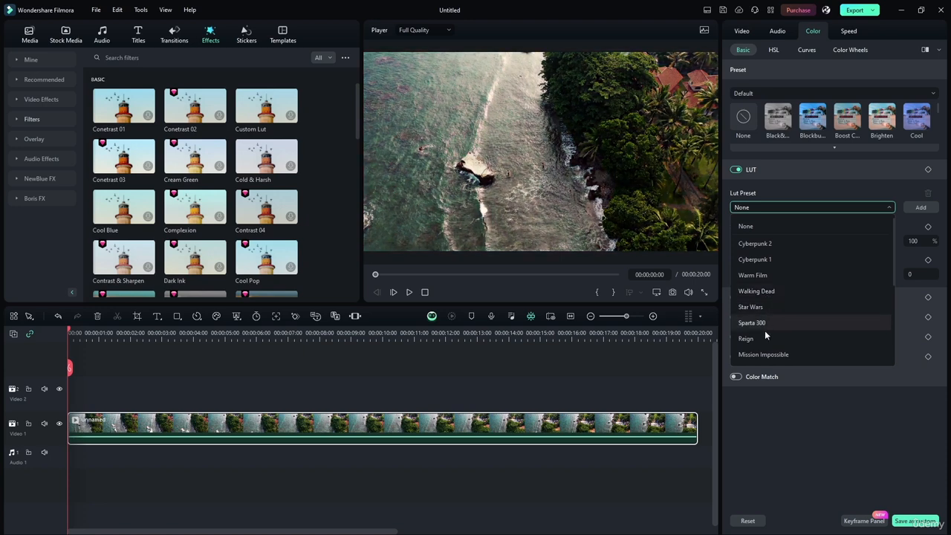
pyautogui.click(775, 205)
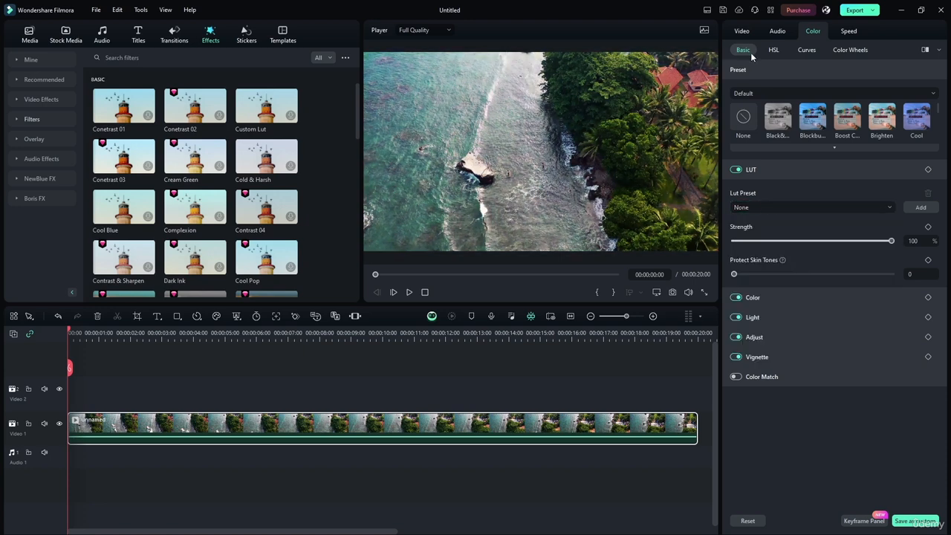
# - Turn off the LUT, Color, Light, Adjust and Vignette corrections in the clip's basic color settings
pyautogui.click(740, 32)
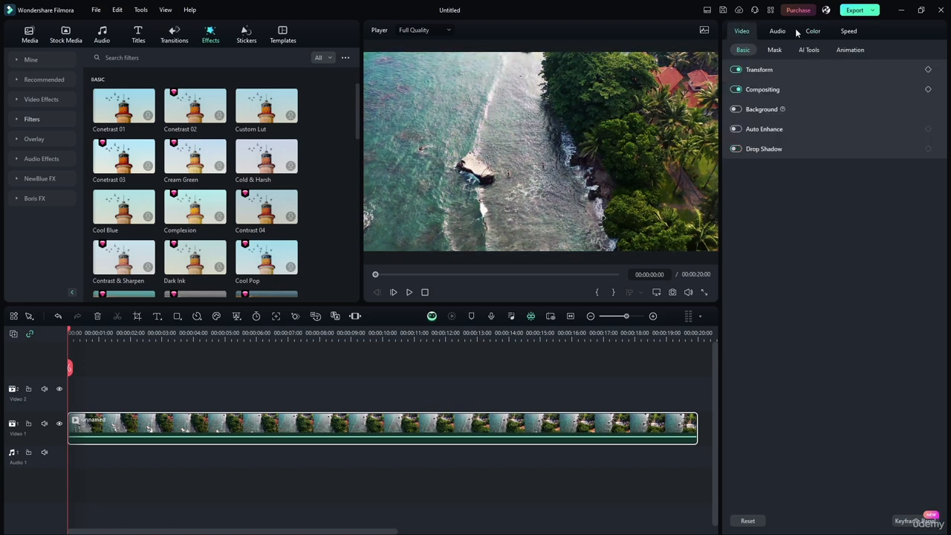
pyautogui.click(811, 32)
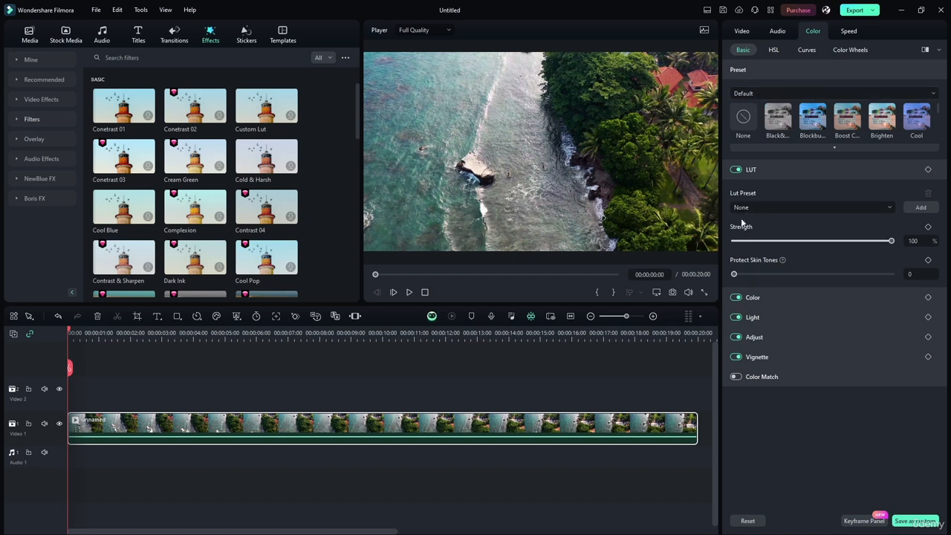
pyautogui.click(764, 169)
pyautogui.click(753, 67)
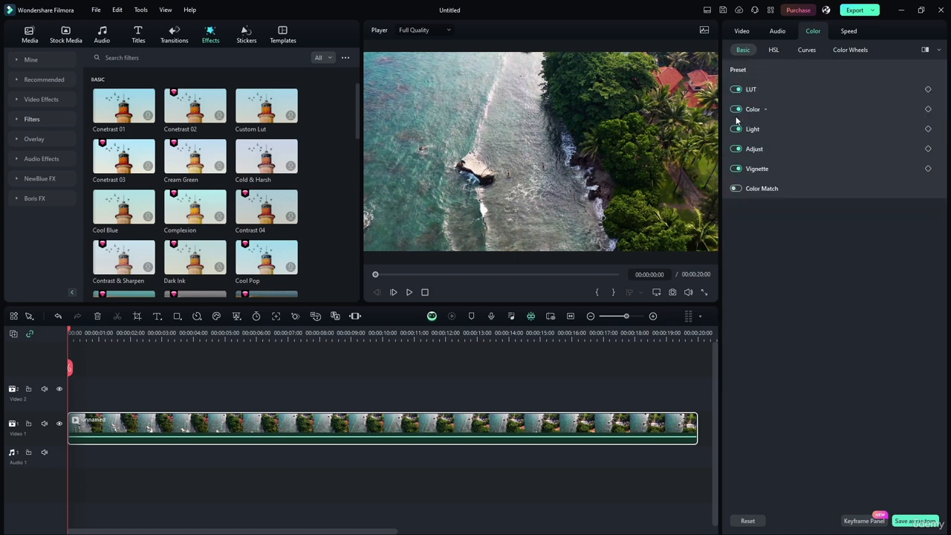
pyautogui.click(736, 89)
pyautogui.click(736, 109)
pyautogui.click(735, 129)
pyautogui.click(737, 148)
pyautogui.click(738, 176)
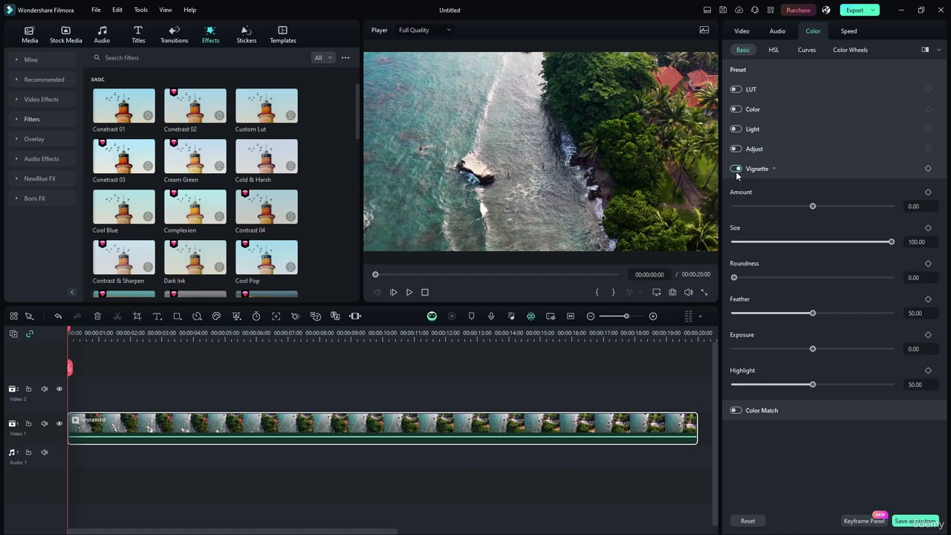
pyautogui.click(736, 168)
pyautogui.click(761, 171)
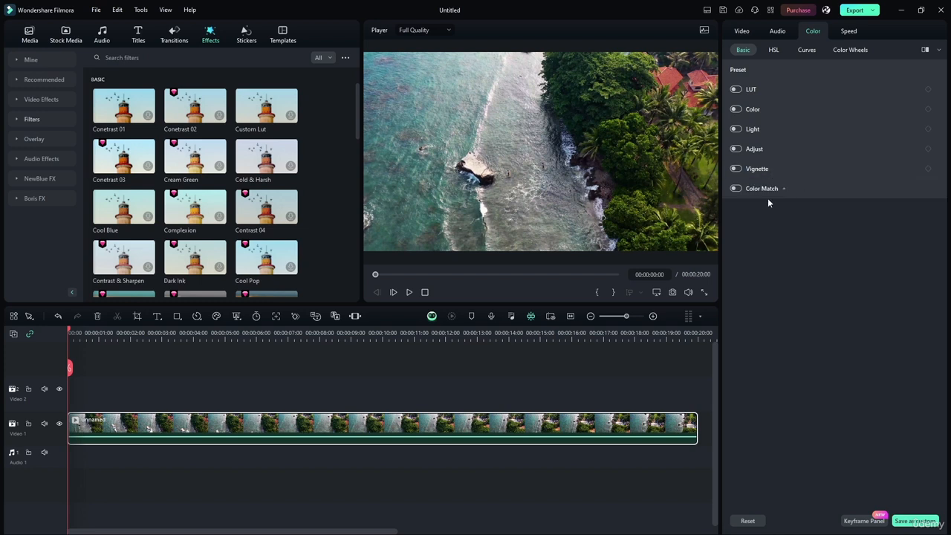
# - Switch the color preset group to Custom and disable the LUT, Color, Light and Vignette corrections
pyautogui.click(749, 66)
pyautogui.click(751, 70)
pyautogui.click(752, 69)
pyautogui.click(754, 93)
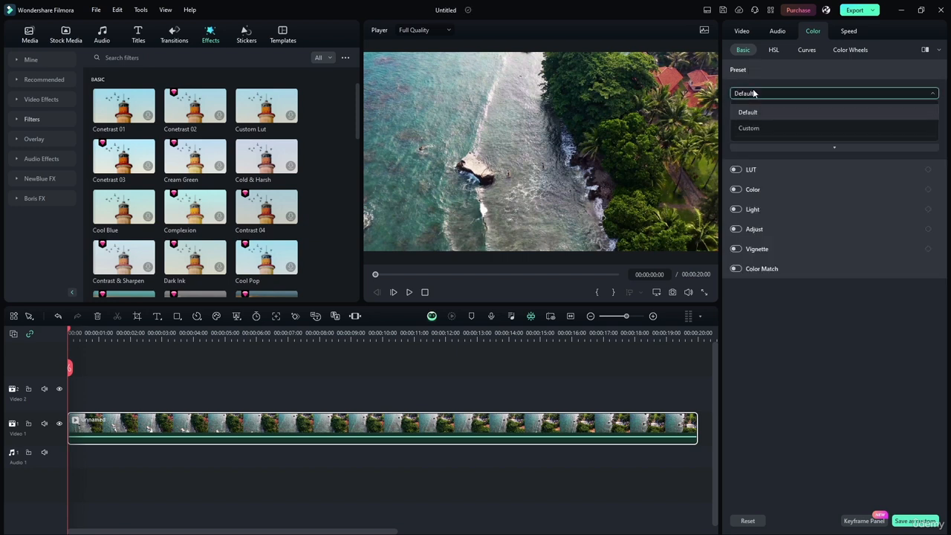
pyautogui.click(755, 129)
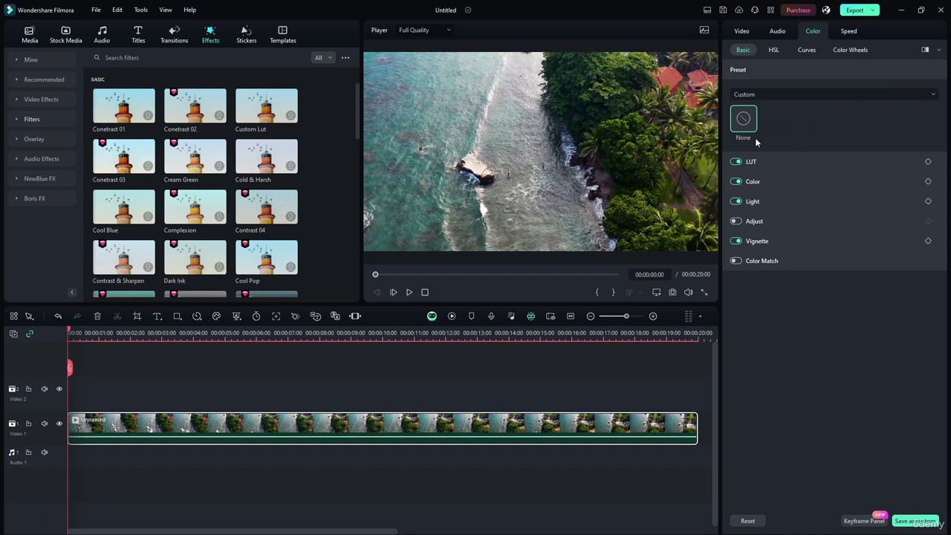
pyautogui.click(736, 162)
pyautogui.click(736, 182)
pyautogui.click(736, 202)
pyautogui.click(735, 241)
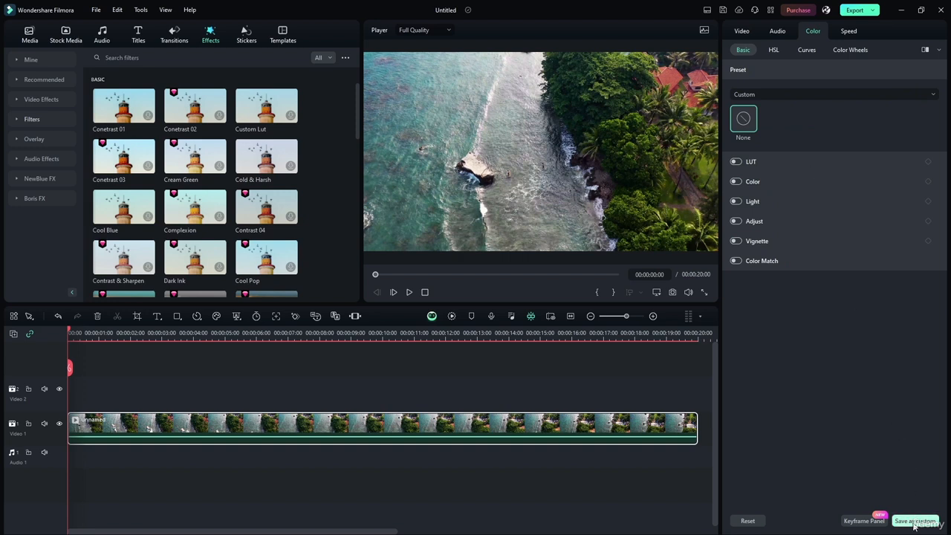
# - Return to the Default preset group and try Black & White, Blockbuster, Brighten, Cool and Darken on the clip
pyautogui.click(770, 94)
pyautogui.click(747, 110)
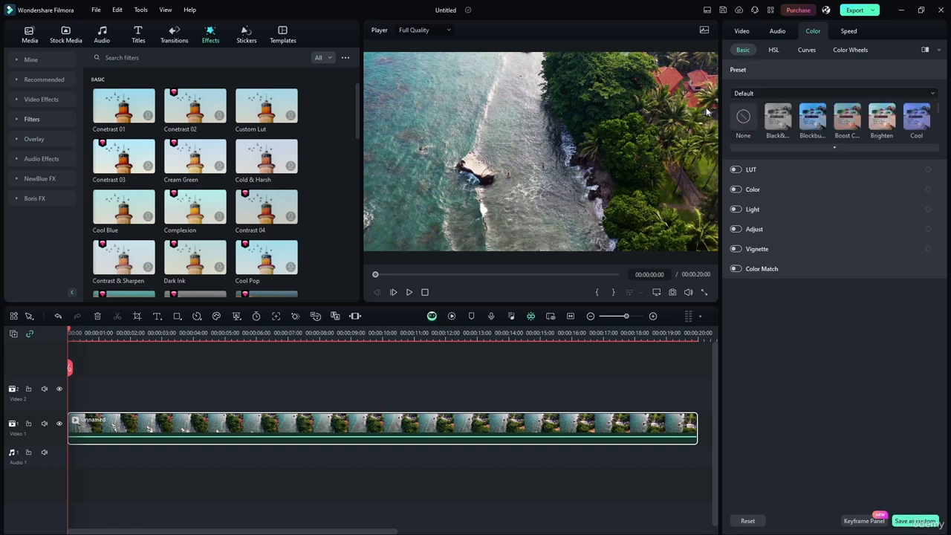
pyautogui.click(820, 149)
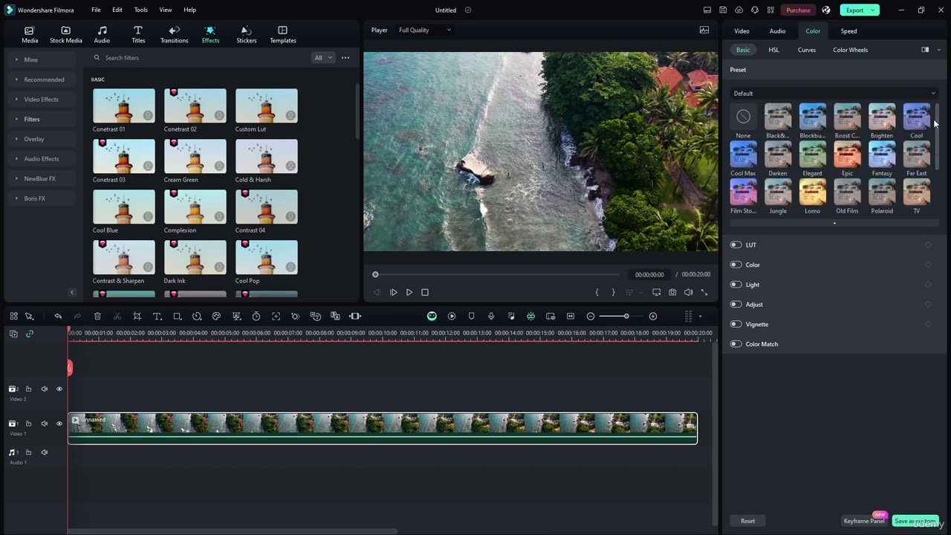
pyautogui.click(779, 119)
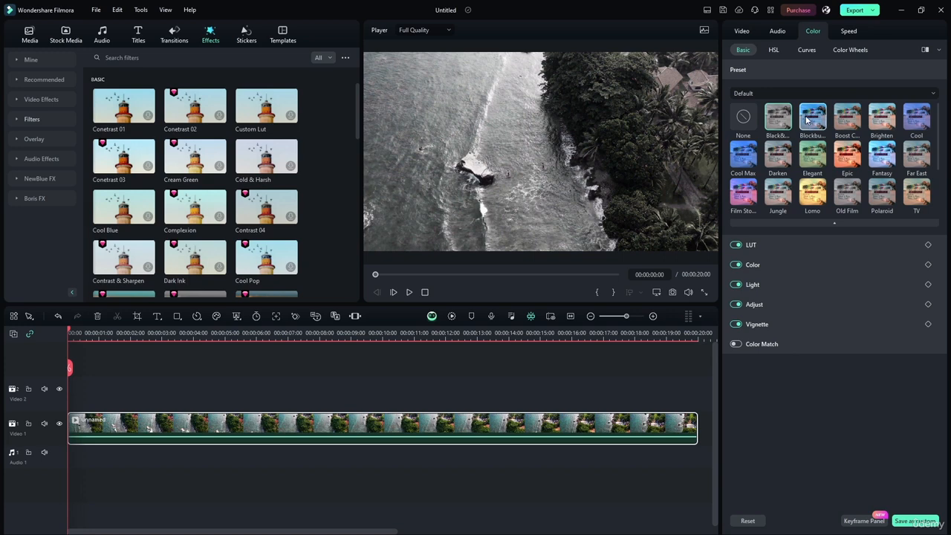
pyautogui.click(808, 121)
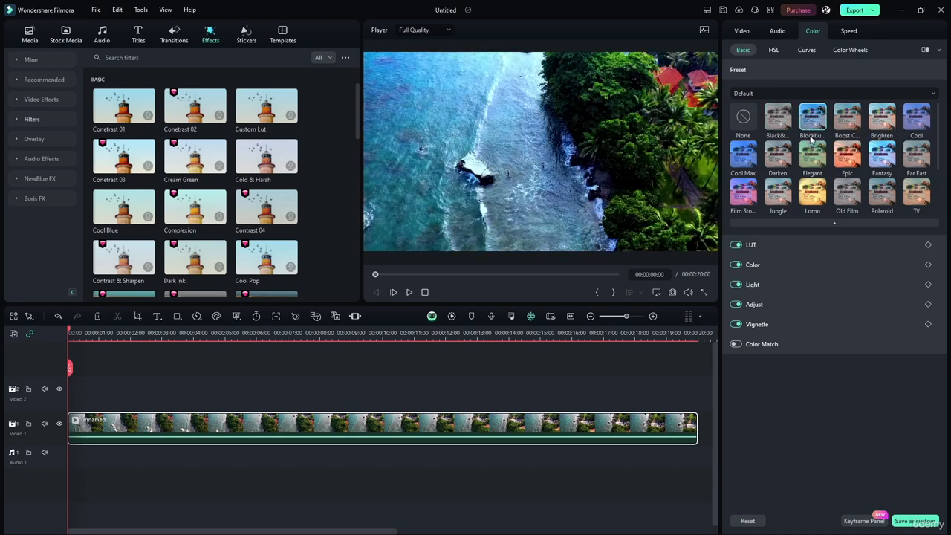
pyautogui.click(846, 122)
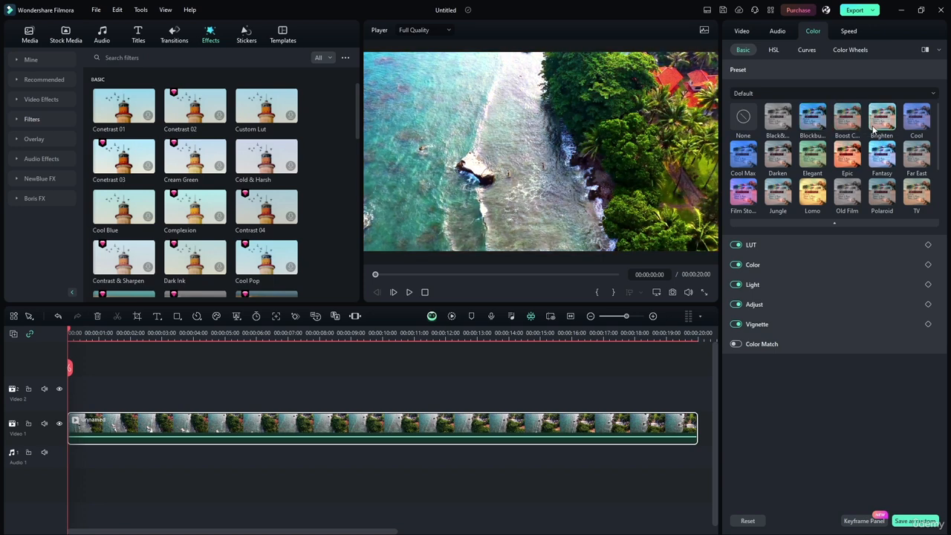
pyautogui.click(916, 119)
pyautogui.click(778, 154)
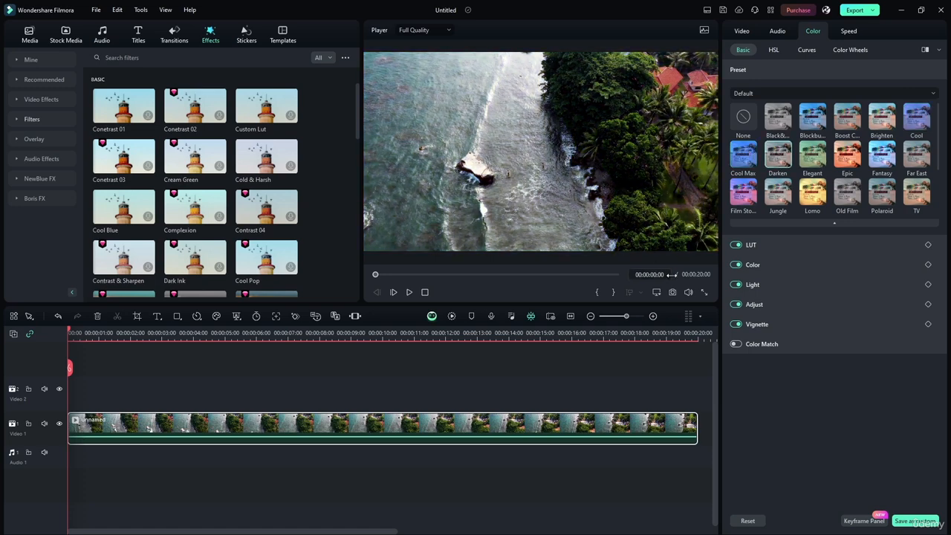
# - Compare the clip with the Darken preset against no preset, ending on None
pyautogui.click(741, 128)
pyautogui.click(777, 152)
pyautogui.click(743, 123)
pyautogui.click(777, 153)
pyautogui.click(745, 120)
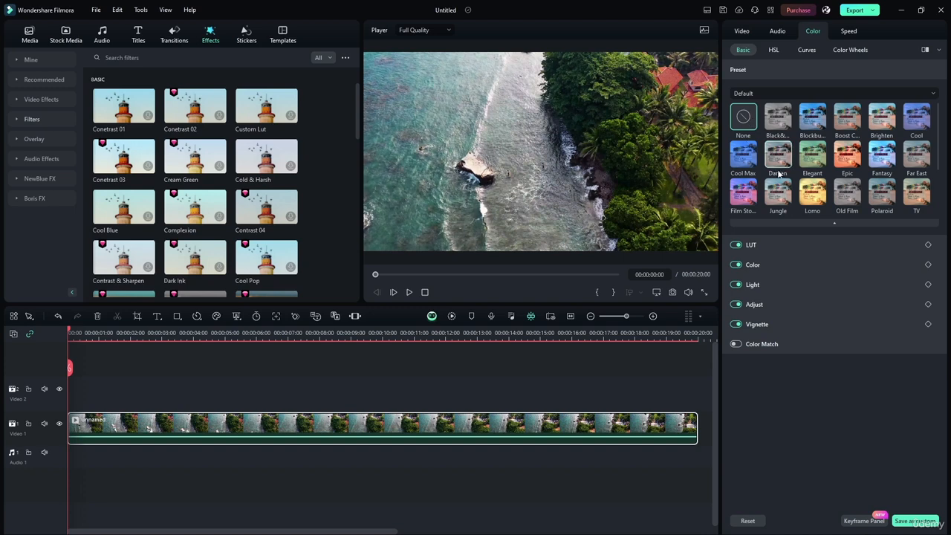
# - Try the Elegant, Epic, Fantasy and Far East presets on the clip, then reset the preset to None
pyautogui.click(815, 159)
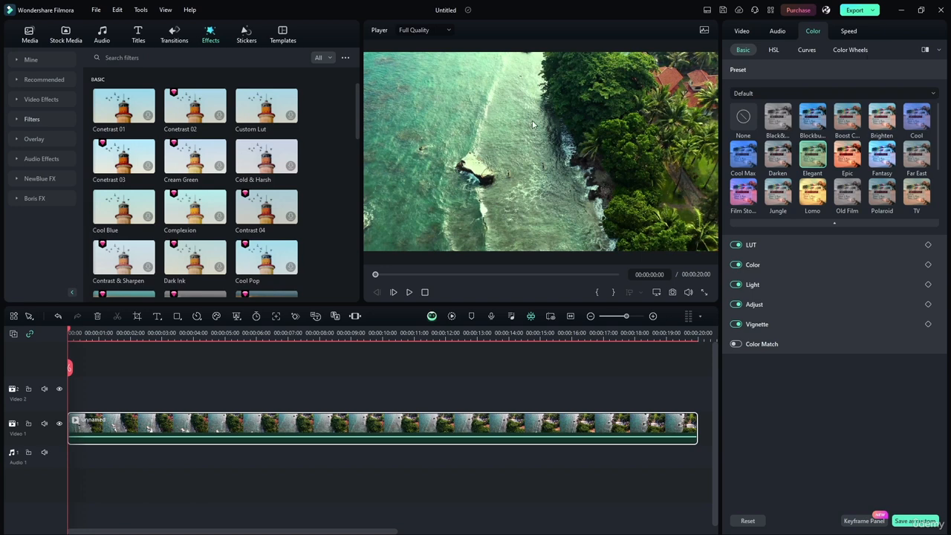
pyautogui.click(845, 158)
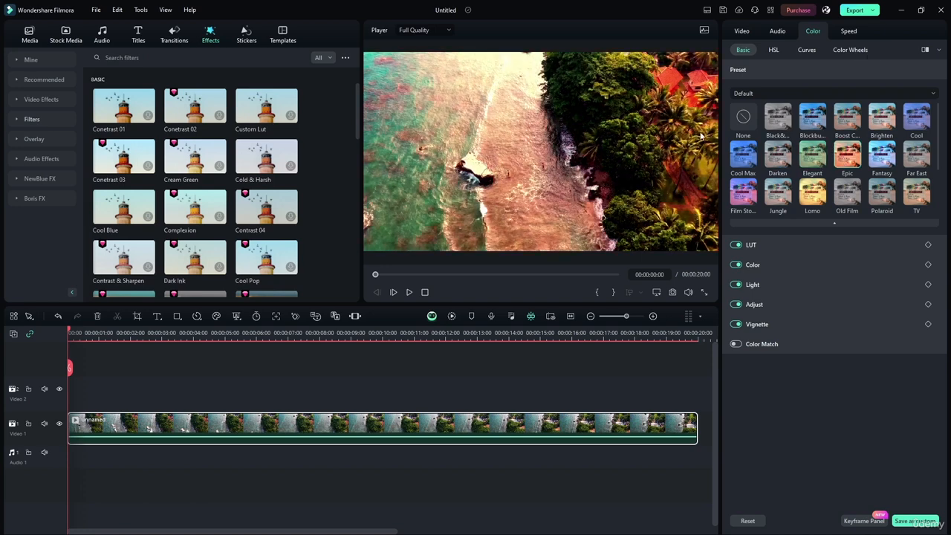
pyautogui.click(880, 156)
pyautogui.click(928, 164)
pyautogui.scroll(-1, 933, 171)
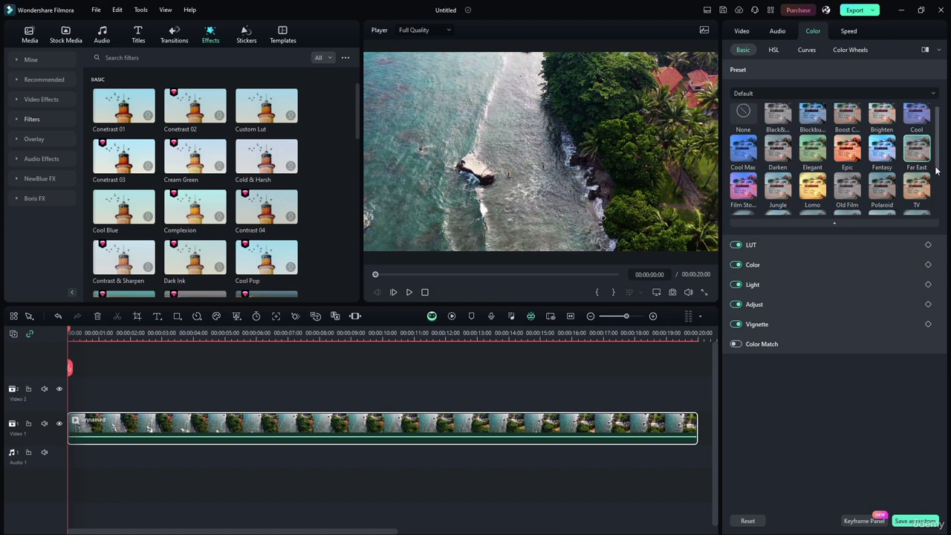
pyautogui.scroll(1, 935, 170)
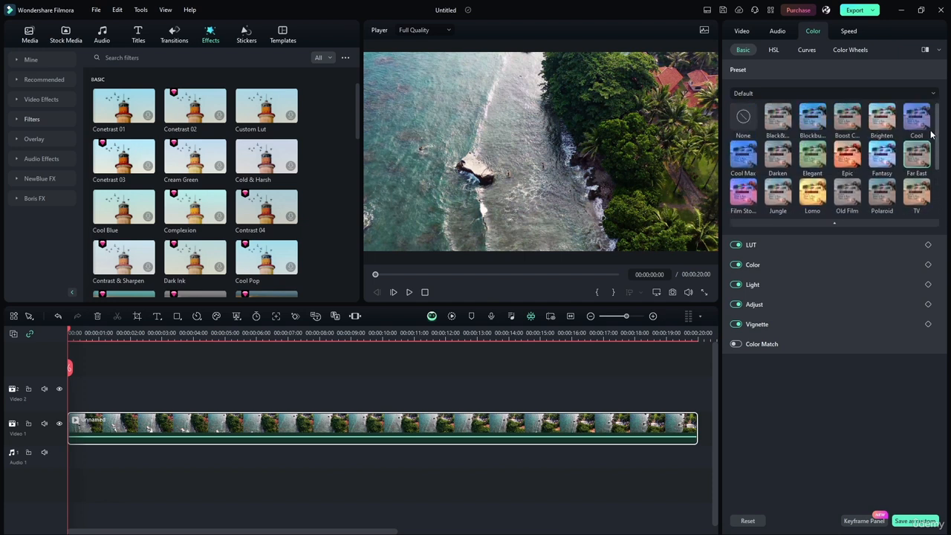
pyautogui.click(735, 120)
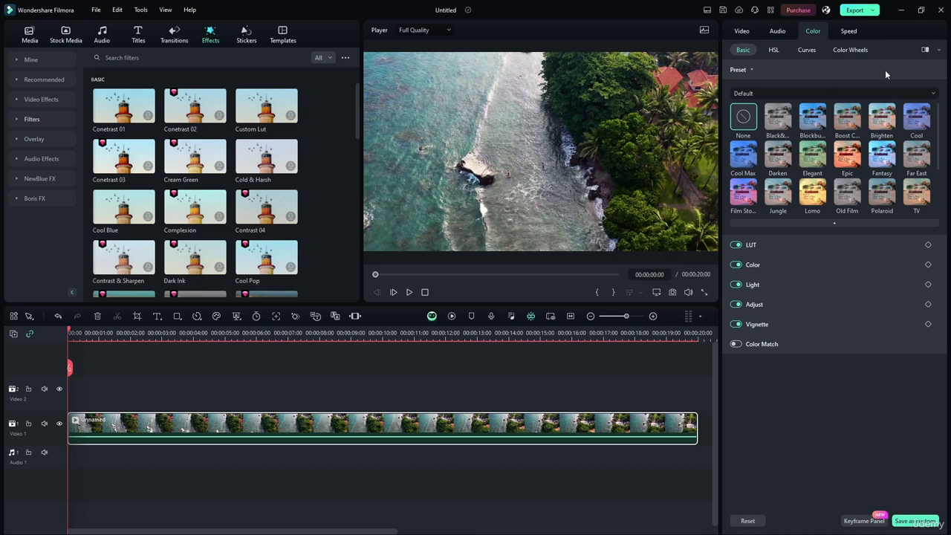
# - Collapse the preset gallery and turn off LUT, Color, Light, Adjust and Vignette for the clip
pyautogui.click(746, 71)
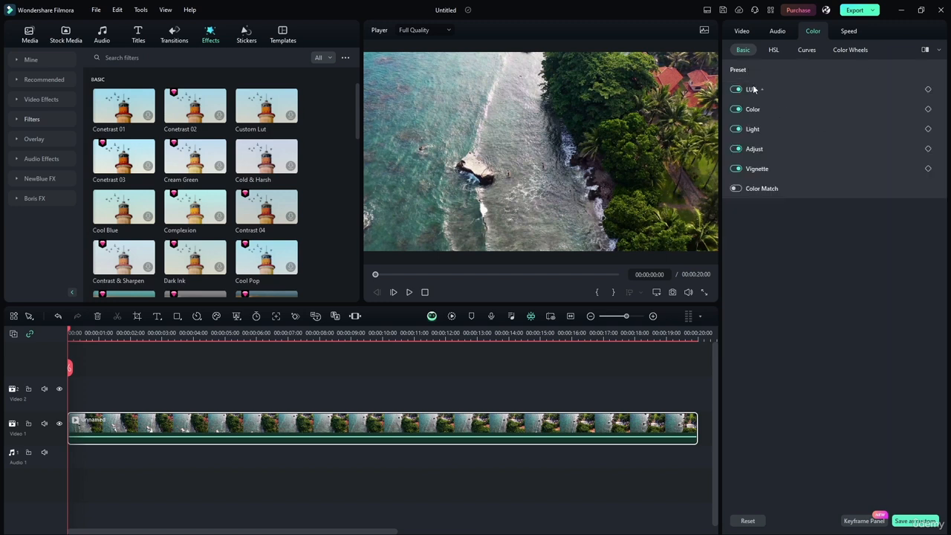
pyautogui.click(736, 89)
pyautogui.click(736, 109)
pyautogui.click(735, 129)
pyautogui.click(735, 149)
pyautogui.click(736, 168)
# - Turn on LUT for the clip, keep its preset at None and look through the LUT files available to add
pyautogui.click(802, 89)
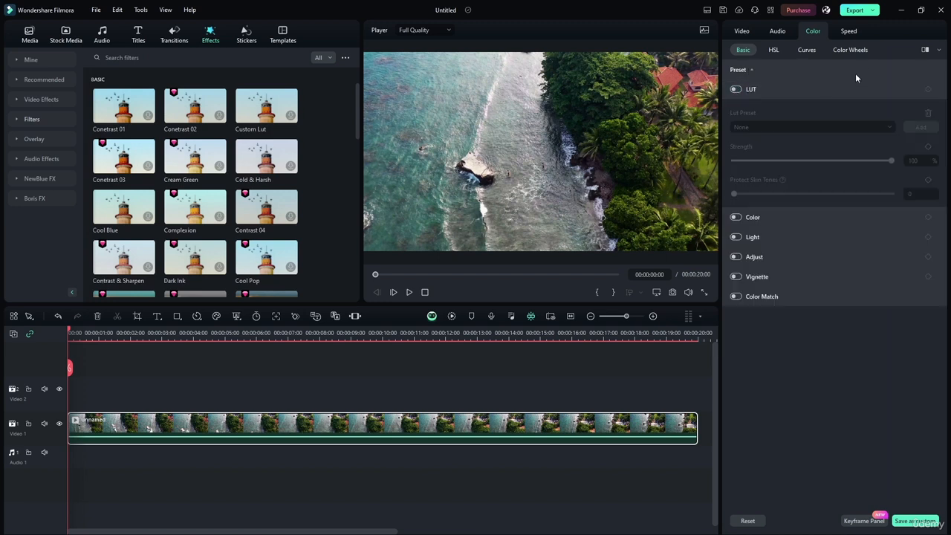
pyautogui.click(736, 89)
pyautogui.click(769, 127)
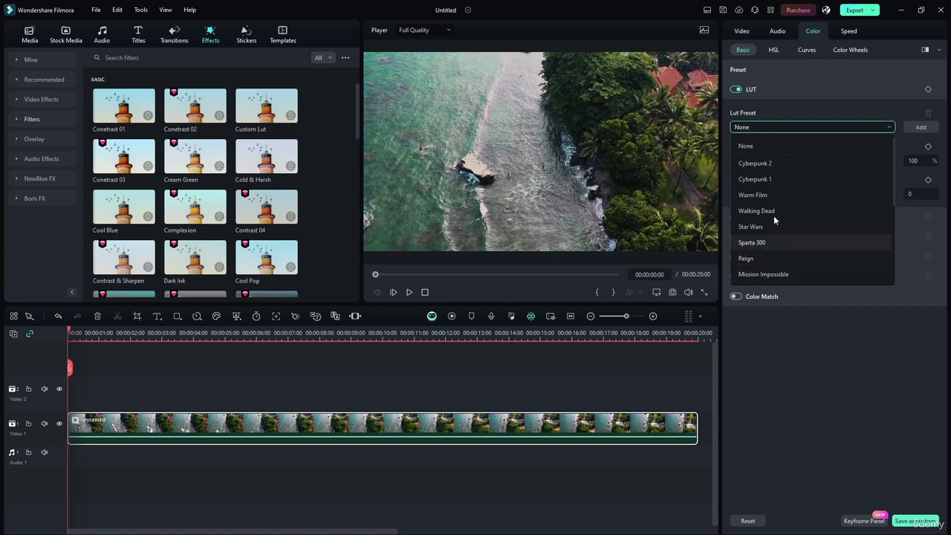
pyautogui.click(758, 146)
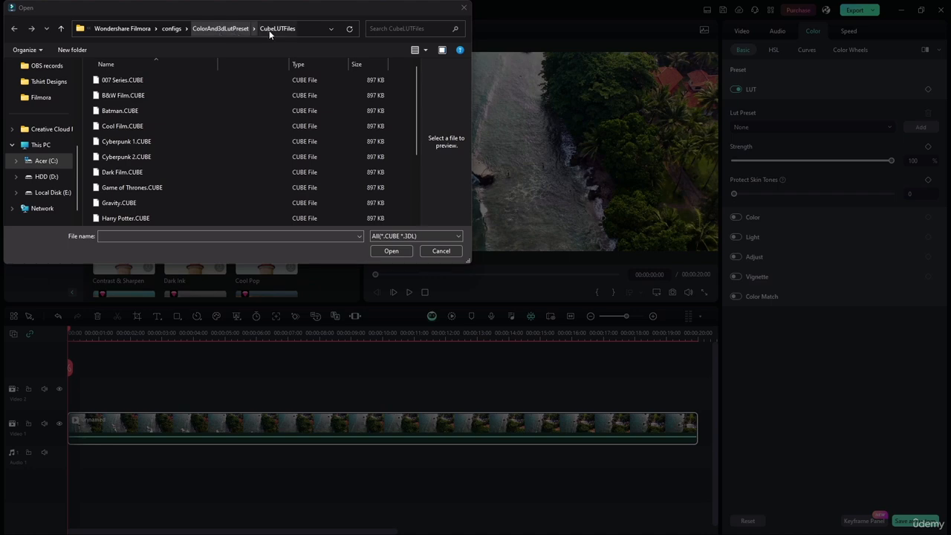
pyautogui.click(456, 250)
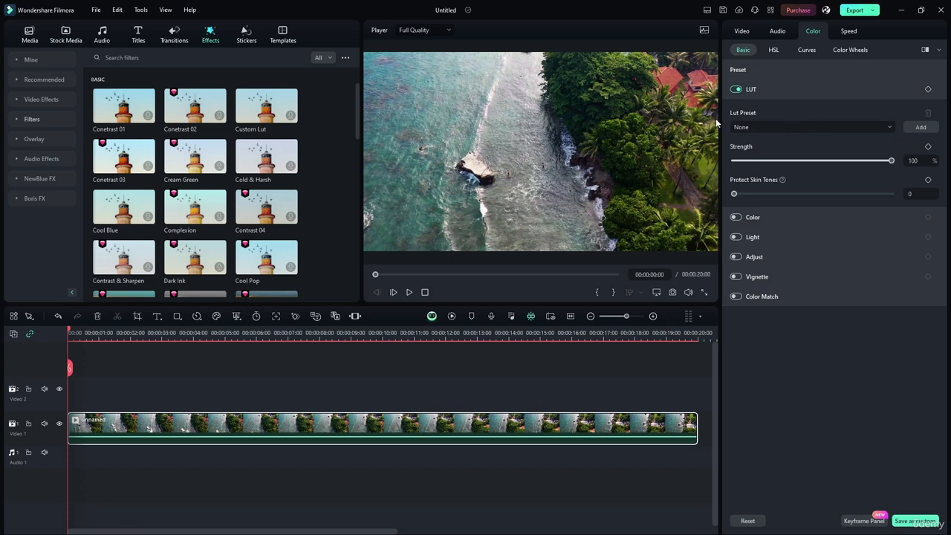
# - Try the LUT's Protect Skin Tones slider, return it to 0, and turn LUT off
pyautogui.click(736, 194)
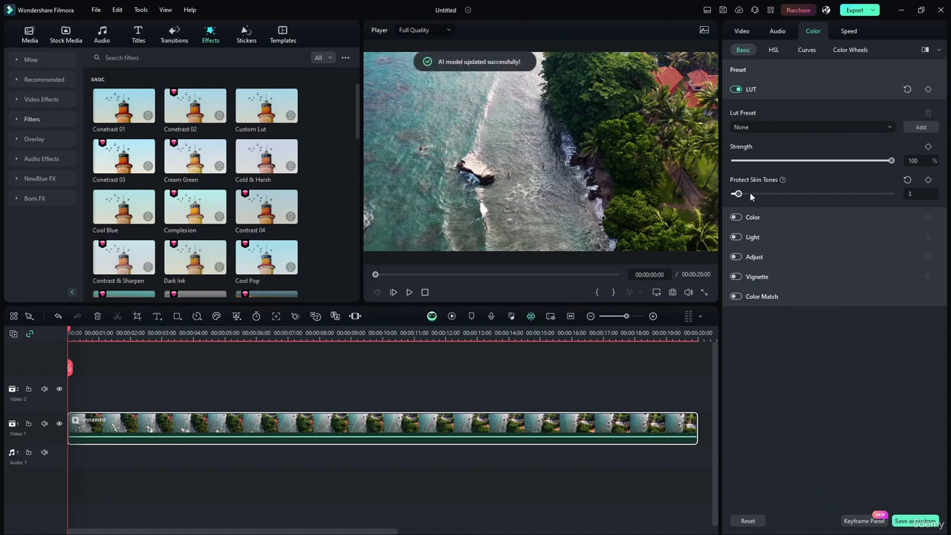
pyautogui.moveTo(737, 194); pyautogui.dragTo(719, 190)
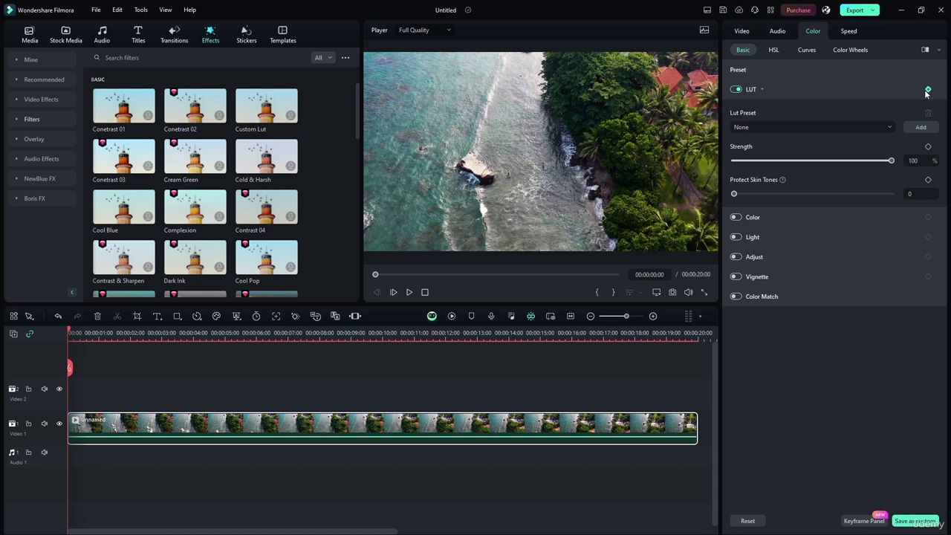
pyautogui.click(760, 69)
pyautogui.click(761, 67)
pyautogui.click(751, 90)
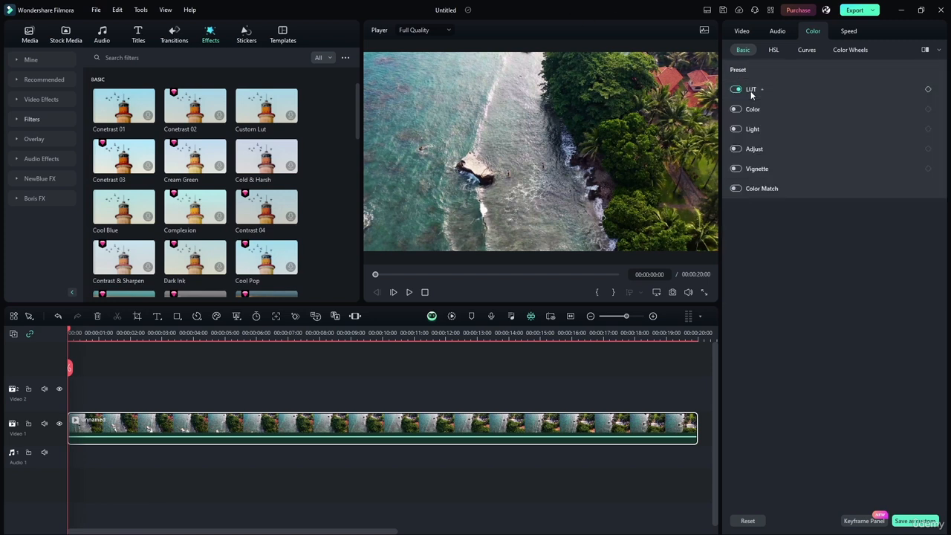
pyautogui.click(737, 89)
# - Turn on the Color adjustments for the clip and expand their settings
pyautogui.click(736, 109)
pyautogui.click(809, 110)
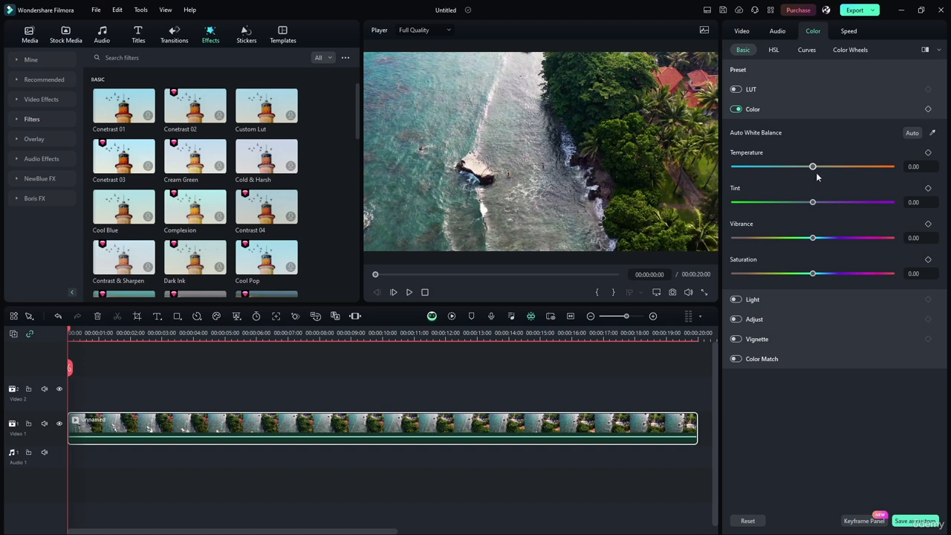
pyautogui.moveTo(813, 166)
pyautogui.mouseDown()
pyautogui.moveTo(715, 171)
pyautogui.moveTo(892, 166)
pyautogui.moveTo(813, 167)
pyautogui.mouseUp()
# - Play part of the clip and place the playhead at 00:00:05:00
pyautogui.click(408, 293)
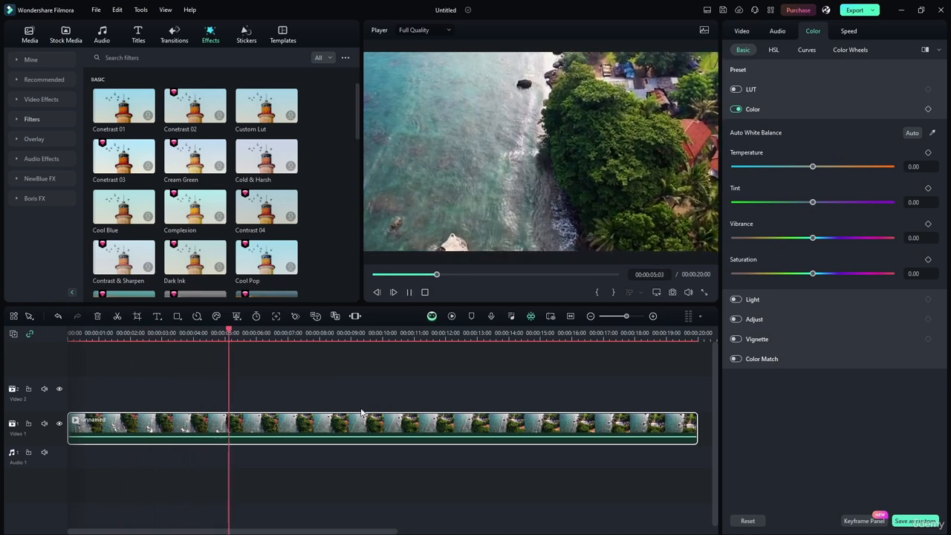
pyautogui.click(409, 293)
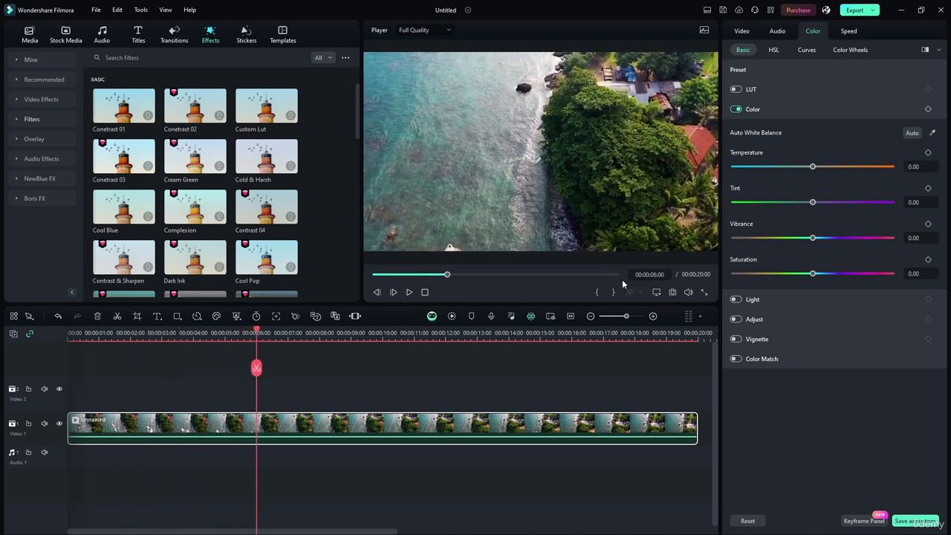
pyautogui.click(652, 274)
pyautogui.click(657, 274)
pyautogui.press('BackSpace')
pyautogui.write('5')
pyautogui.press('Return')
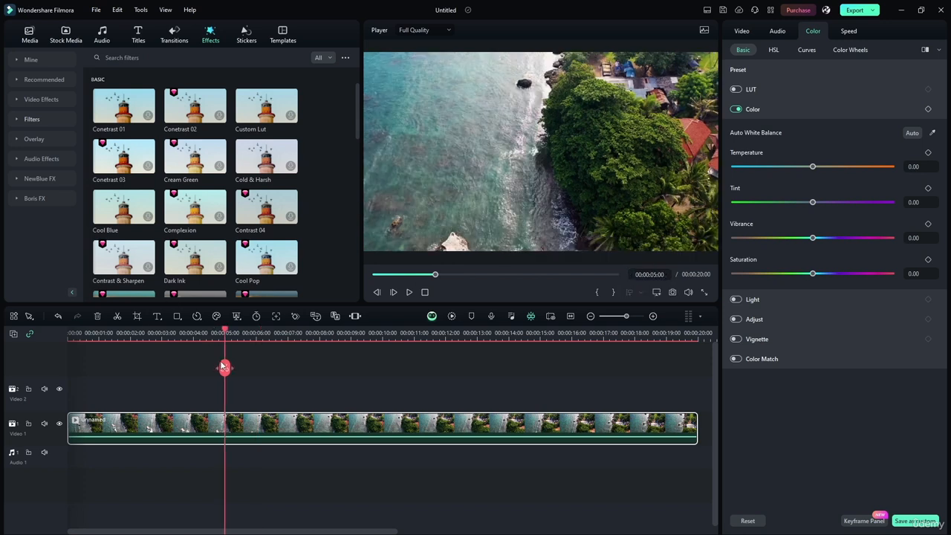
# - Try splitting the clip at the 5-second mark, and undo the split
pyautogui.click(224, 367)
pyautogui.moveTo(270, 400); pyautogui.dragTo(109, 463)
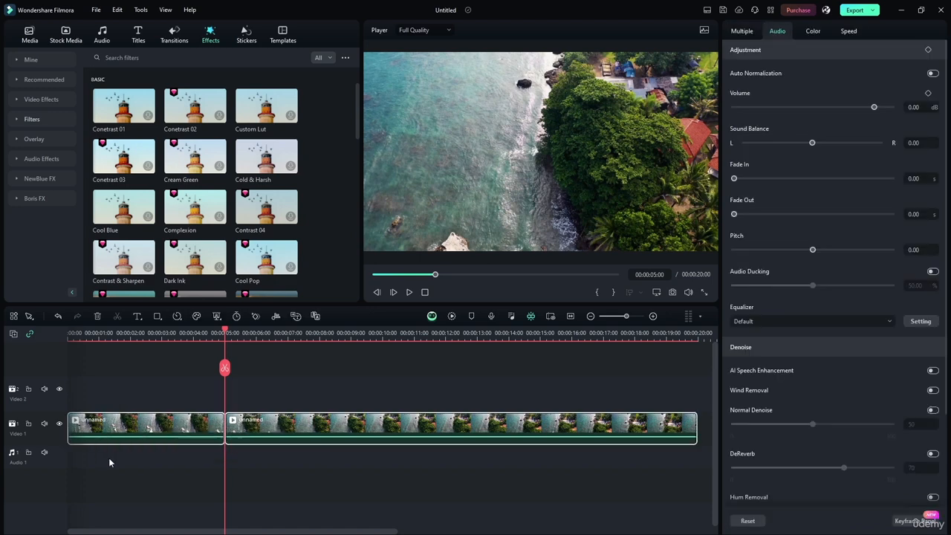
pyautogui.rightClick(285, 426)
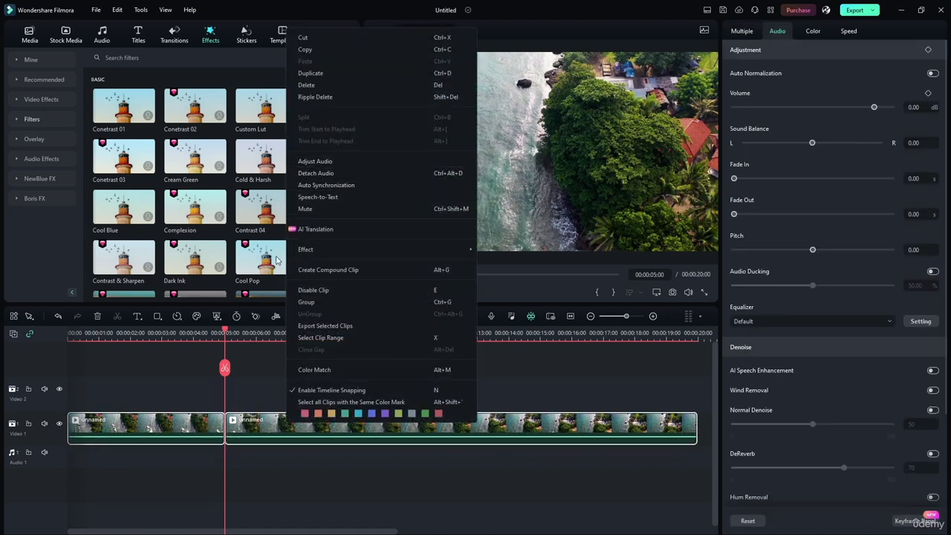
pyautogui.click(261, 378)
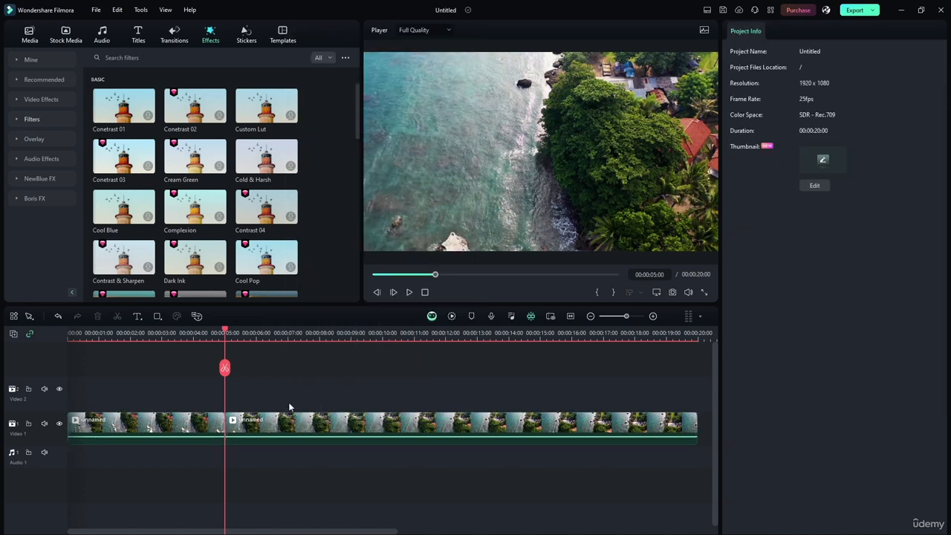
pyautogui.hotkey('ctrl', 'z')
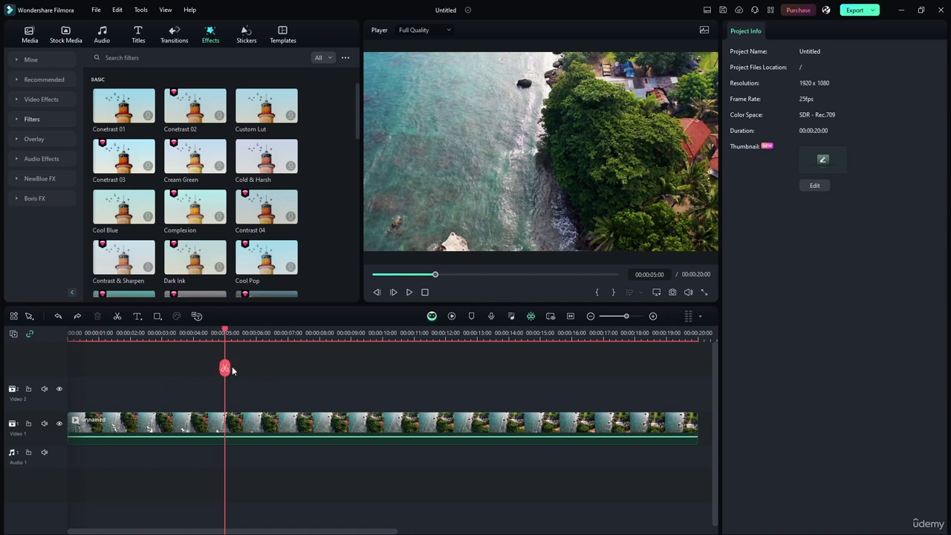
# - Set the playhead position to exactly 00:00:05:00
pyautogui.moveTo(230, 372); pyautogui.dragTo(209, 386)
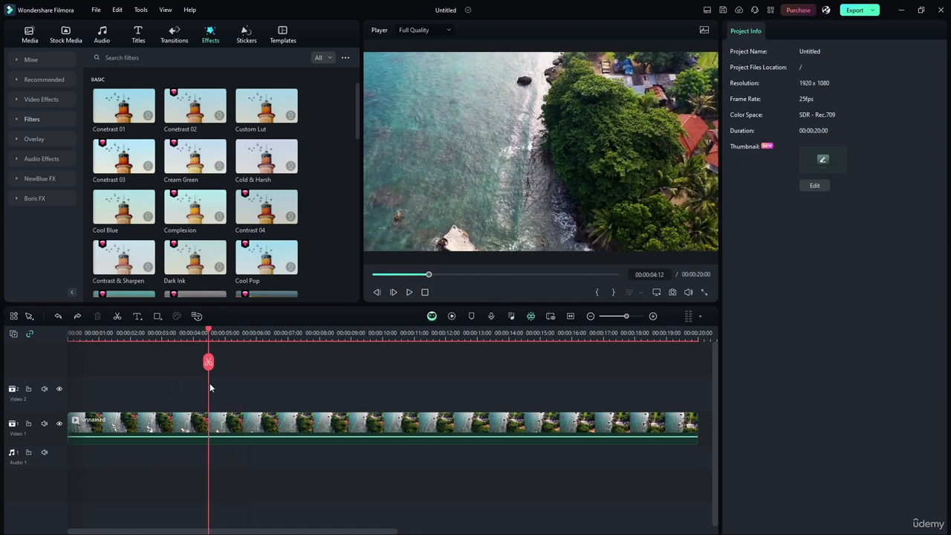
pyautogui.click(661, 274)
pyautogui.press('Right')
pyautogui.press('BackSpace')
pyautogui.press('BackSpace')
pyautogui.write('00')
pyautogui.press('Left')
pyautogui.press('Left')
pyautogui.press('Left')
pyautogui.press('BackSpace')
pyautogui.write('5')
pyautogui.press('Return')
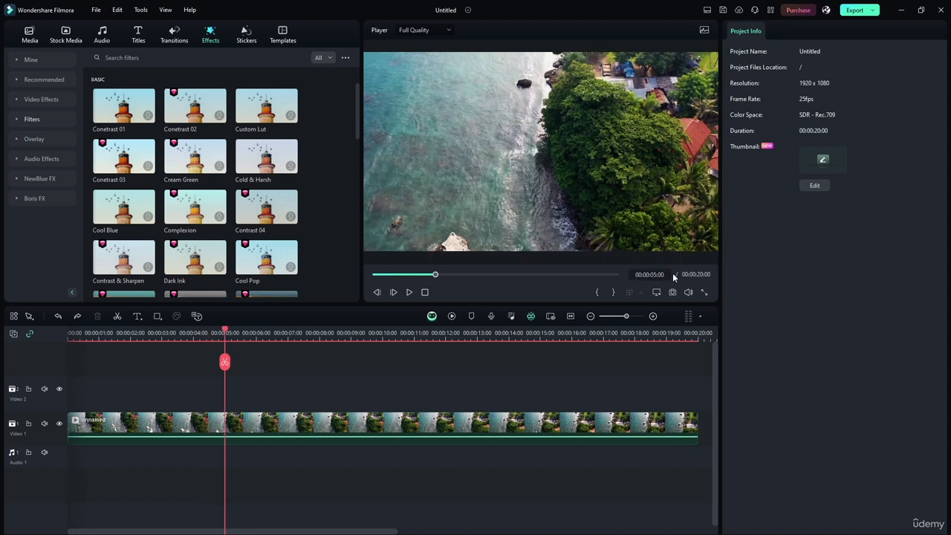
# - Split the clip at the 5-second mark and move the second part up to track Video 2
pyautogui.click(224, 362)
pyautogui.moveTo(225, 334); pyautogui.dragTo(176, 330)
pyautogui.moveTo(303, 422); pyautogui.dragTo(303, 387)
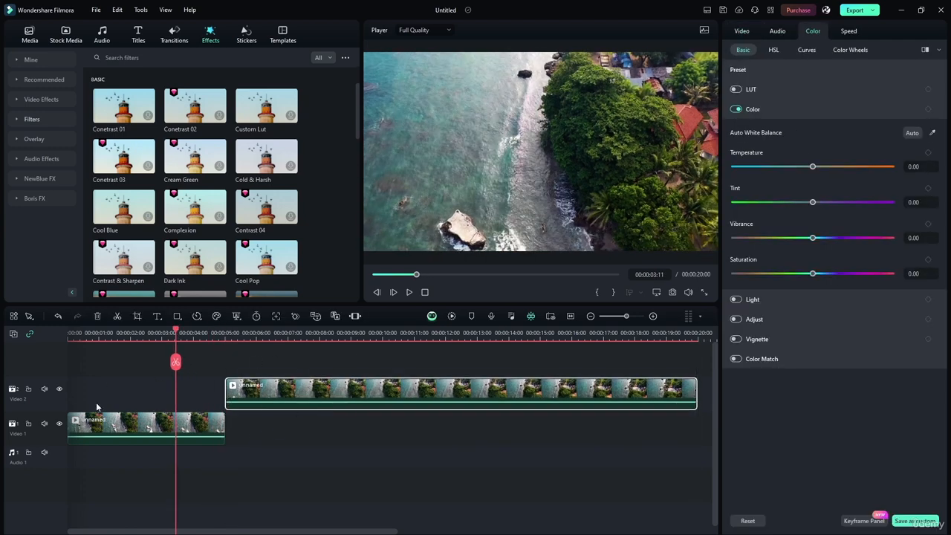
# - Try closing the gap before the second part on track Video 2, and undo it
pyautogui.click(204, 402)
pyautogui.moveTo(210, 422); pyautogui.dragTo(207, 396)
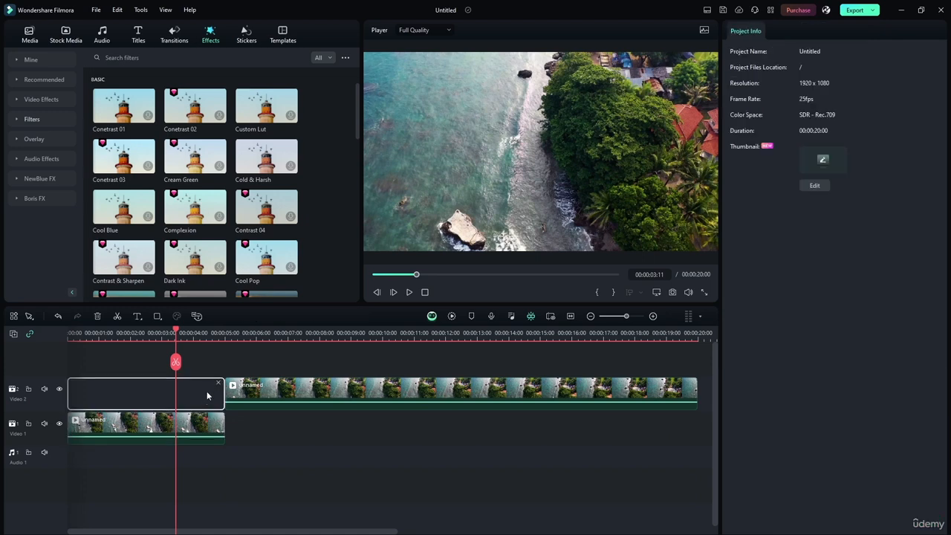
pyautogui.click(218, 384)
pyautogui.hotkey('ctrl', 'z')
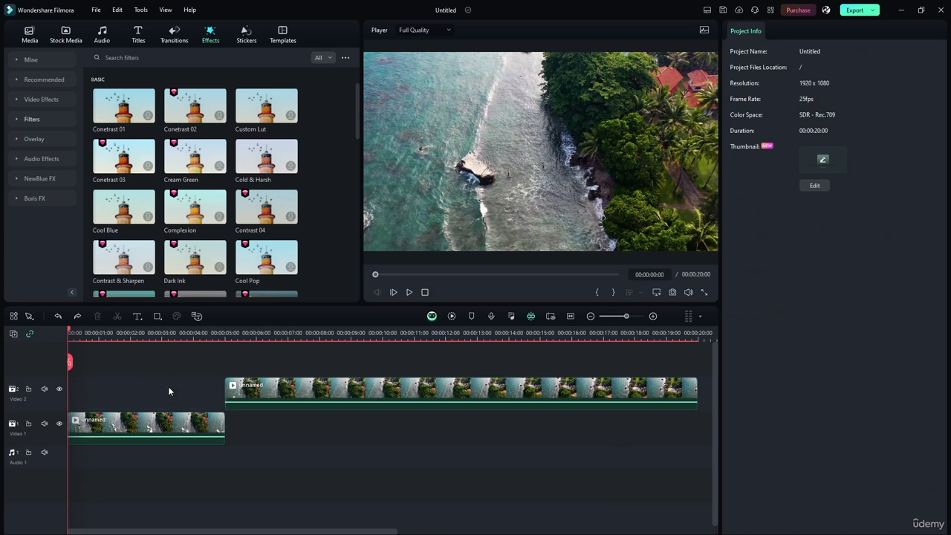
# - Add a Temperature keyframe at the start of the first clip and set Temperature to 50 at 1 second
pyautogui.click(167, 428)
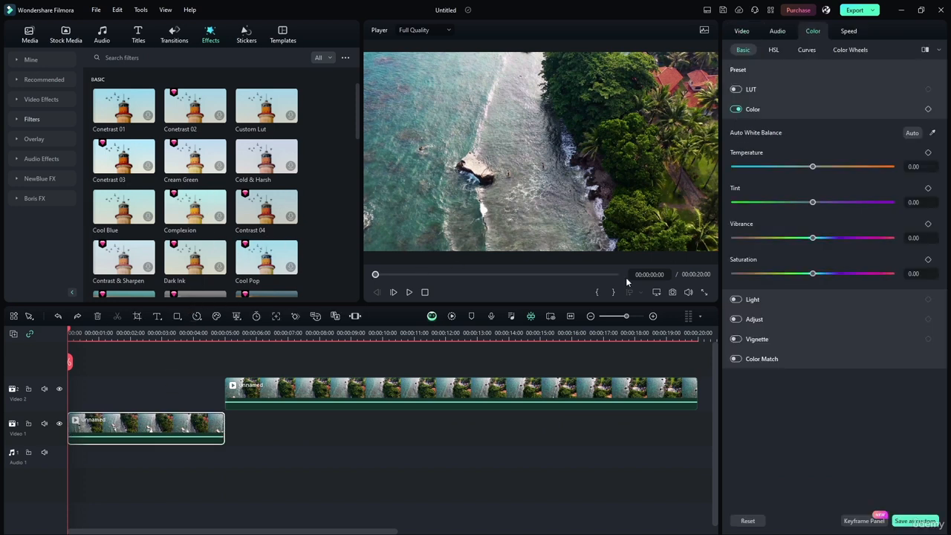
pyautogui.click(929, 153)
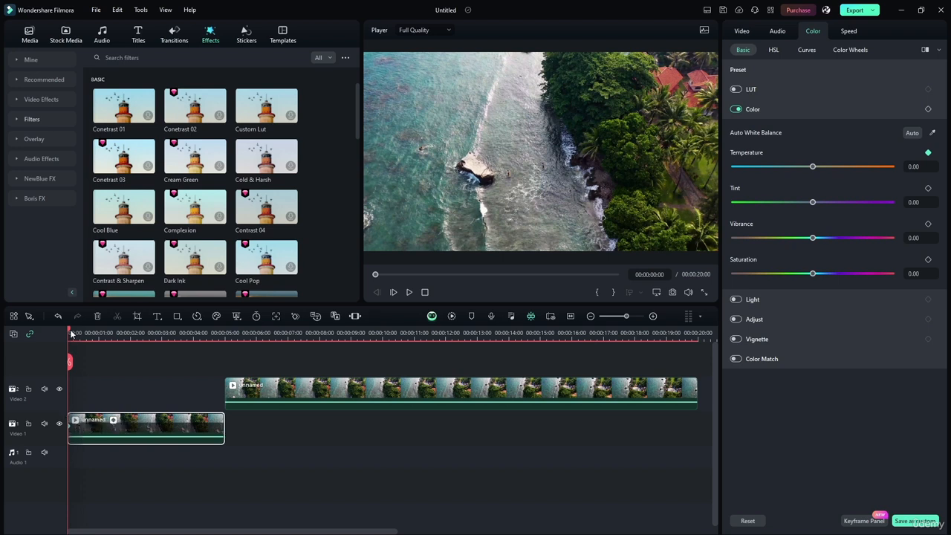
pyautogui.moveTo(70, 334); pyautogui.dragTo(99, 334)
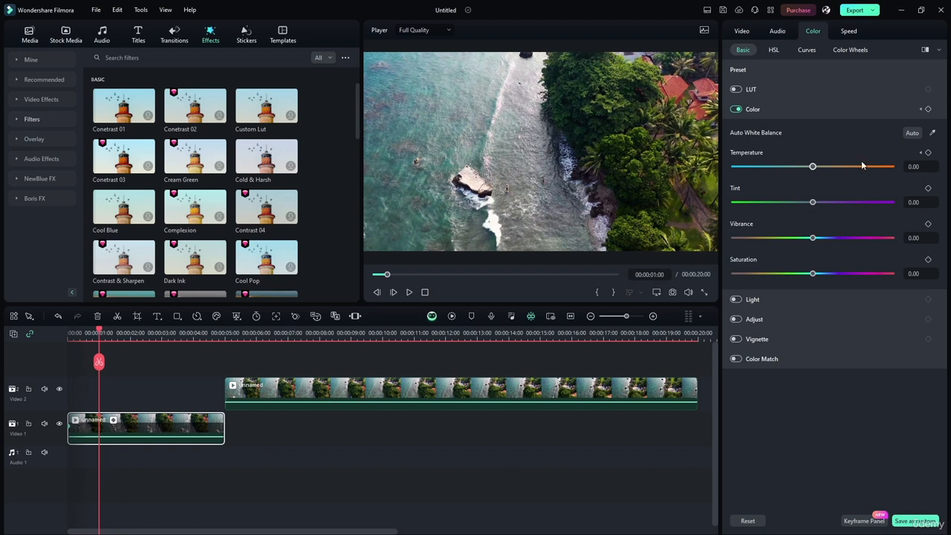
pyautogui.moveTo(819, 167); pyautogui.dragTo(853, 166)
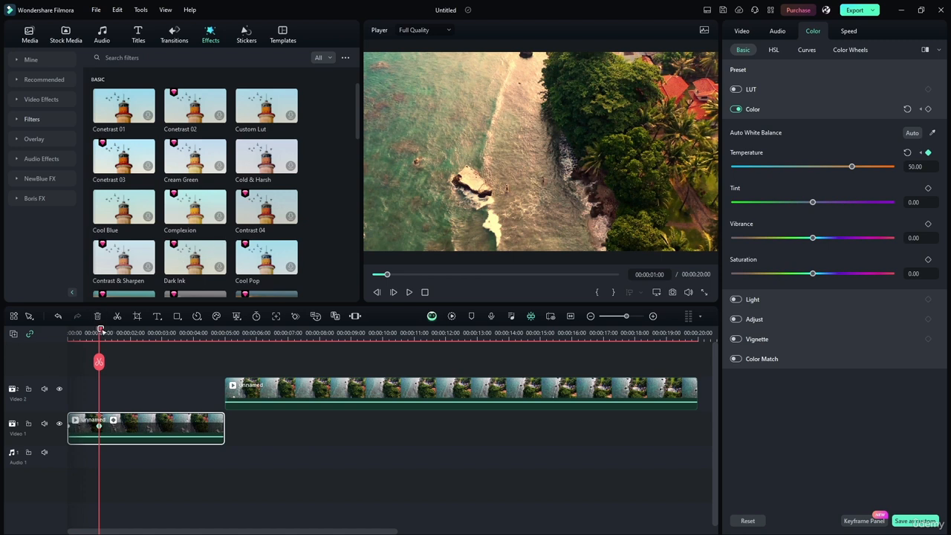
# - Keyframe the first clip's Temperature at 0 at 2 seconds, -50 at 3 seconds and 0 at 4 seconds
pyautogui.moveTo(99, 331); pyautogui.dragTo(131, 329)
pyautogui.moveTo(857, 168); pyautogui.dragTo(814, 168)
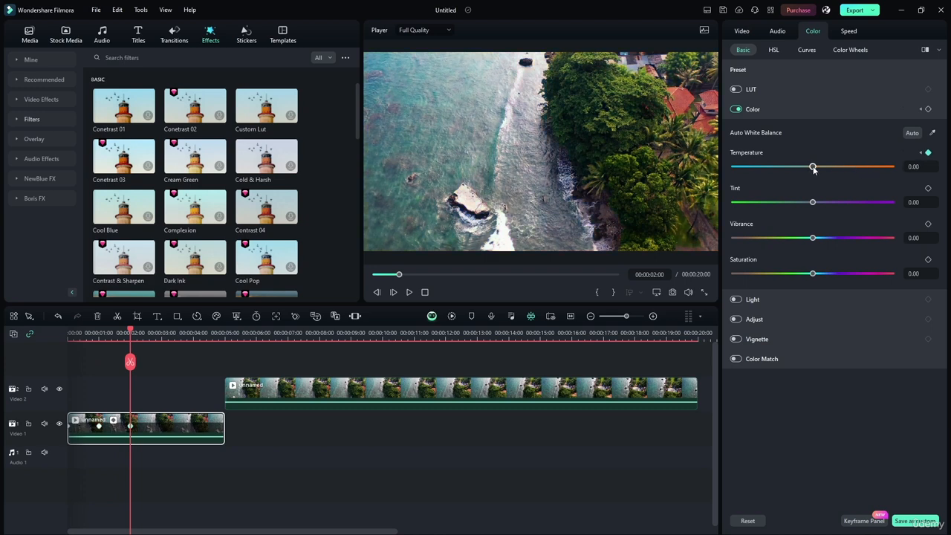
pyautogui.moveTo(132, 331); pyautogui.dragTo(162, 328)
pyautogui.moveTo(813, 167); pyautogui.dragTo(774, 169)
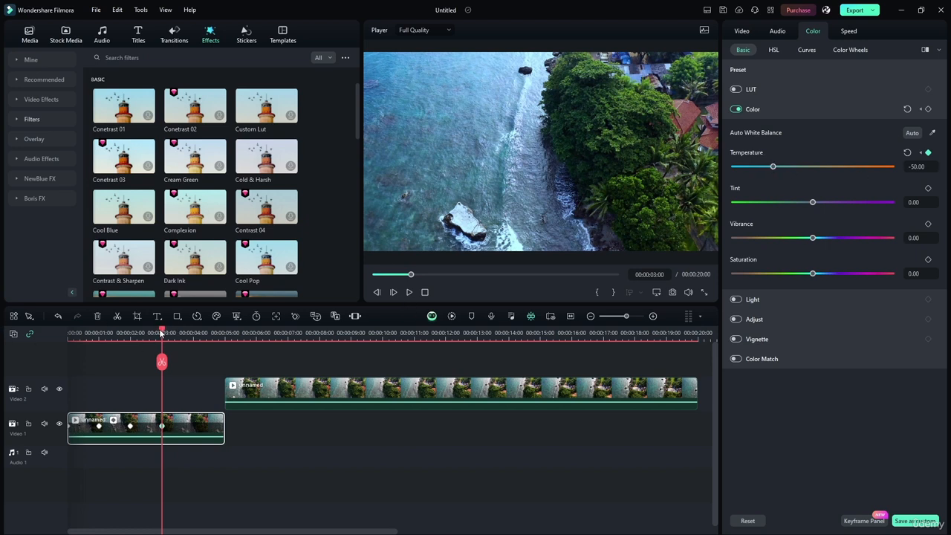
pyautogui.moveTo(162, 334); pyautogui.dragTo(194, 333)
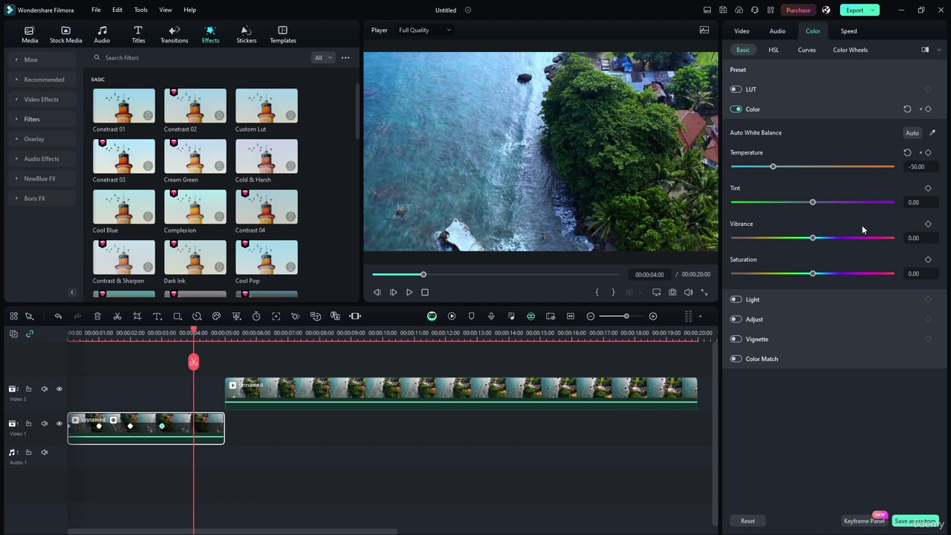
pyautogui.moveTo(775, 168); pyautogui.dragTo(815, 167)
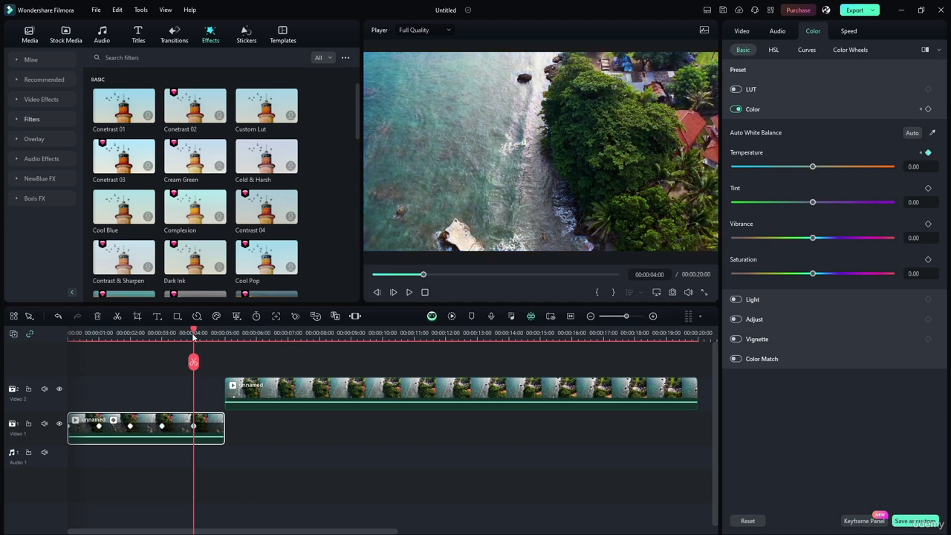
# - Play the first clip from the start to preview the temperature animation, and return the playhead to the beginning
pyautogui.moveTo(193, 334); pyautogui.dragTo(67, 332)
pyautogui.click(409, 292)
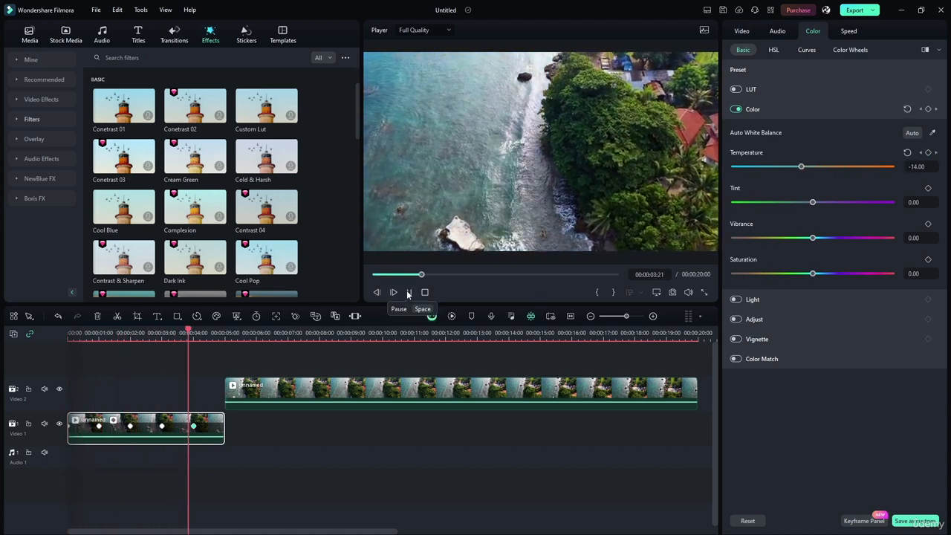
pyautogui.press('space')
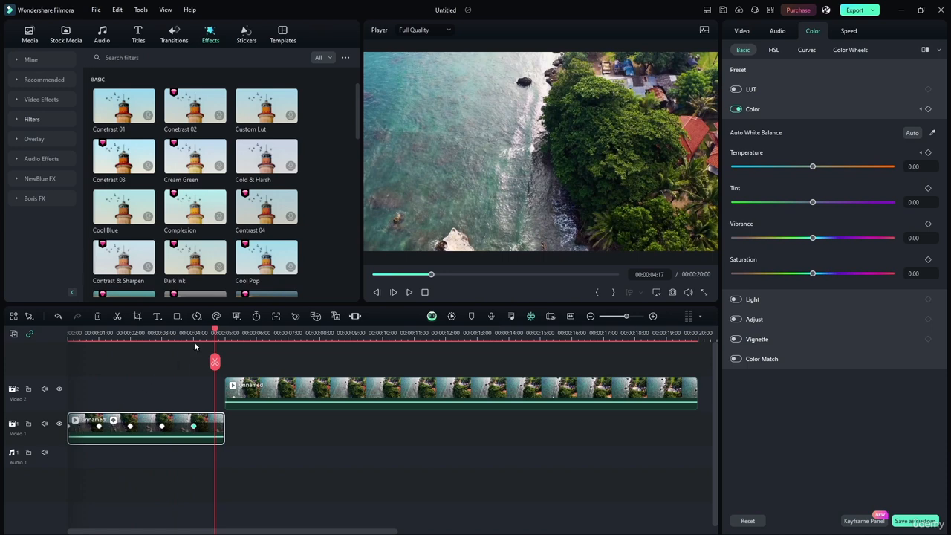
pyautogui.moveTo(214, 332); pyautogui.dragTo(69, 333)
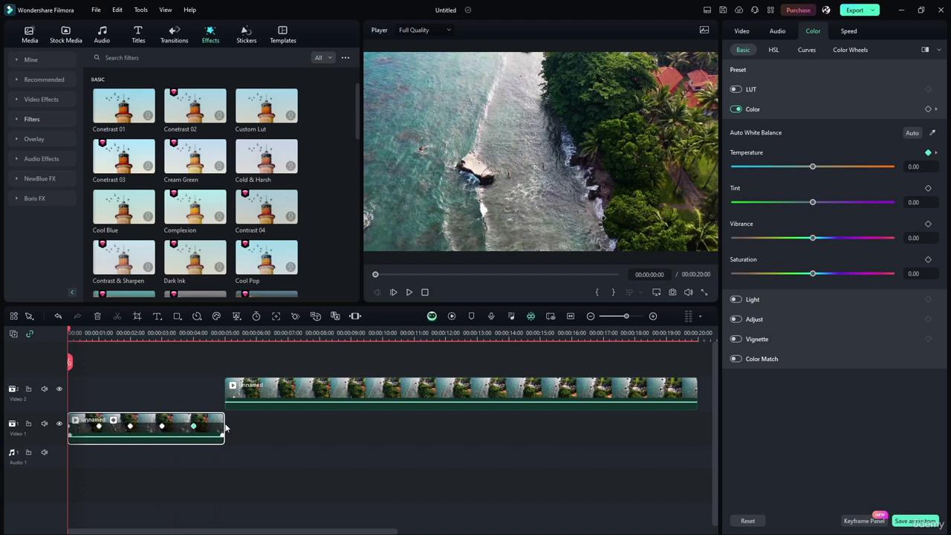
# - Add a Dissolve transition to the end of the first clip on track Video 1
pyautogui.click(174, 34)
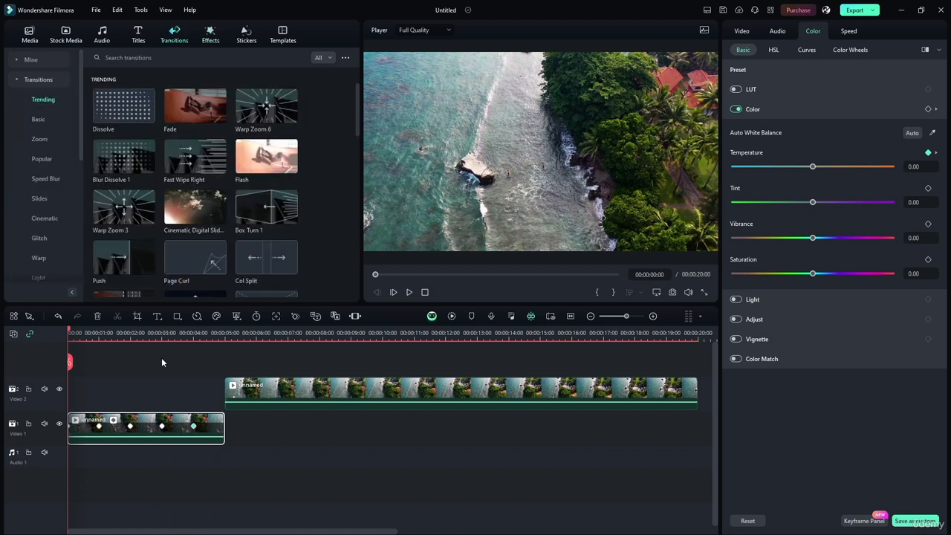
pyautogui.moveTo(123, 105); pyautogui.dragTo(213, 431)
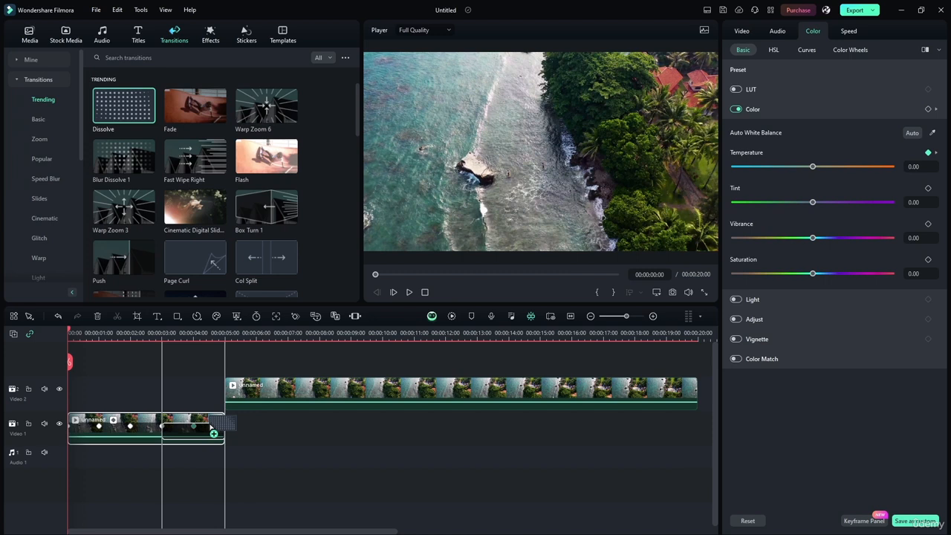
pyautogui.moveTo(213, 431); pyautogui.dragTo(214, 430)
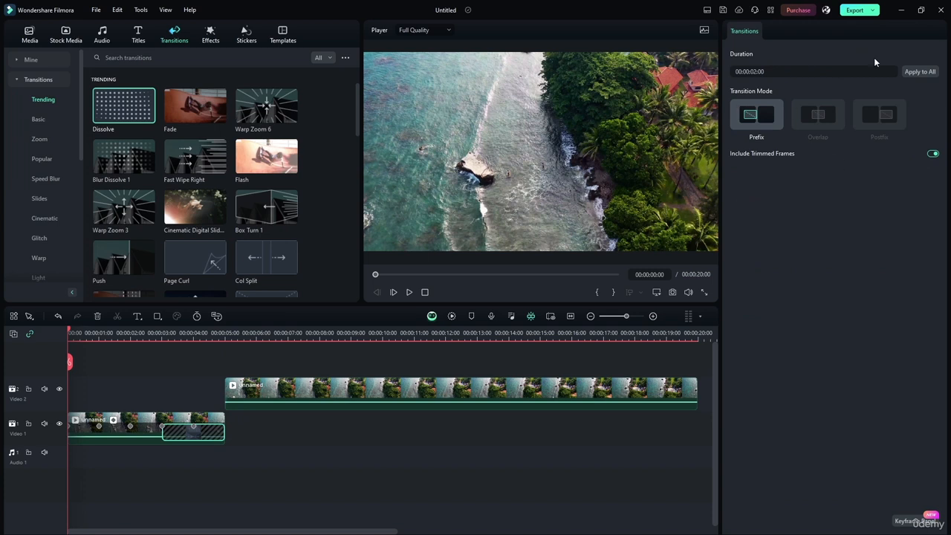
# - Set the duration of the Dissolve at the first clip's end to 1 second and preview it from the beginning
pyautogui.click(780, 70)
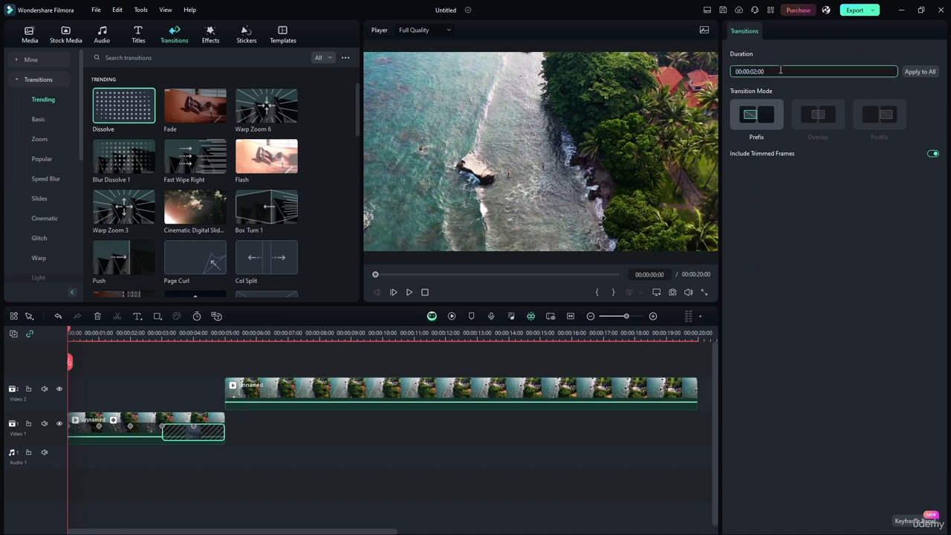
pyautogui.press('Return')
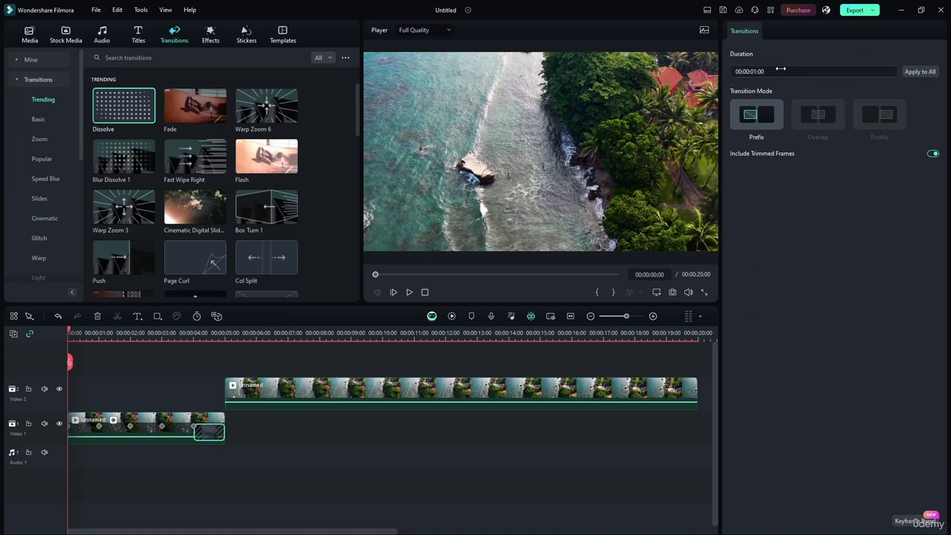
pyautogui.click(157, 390)
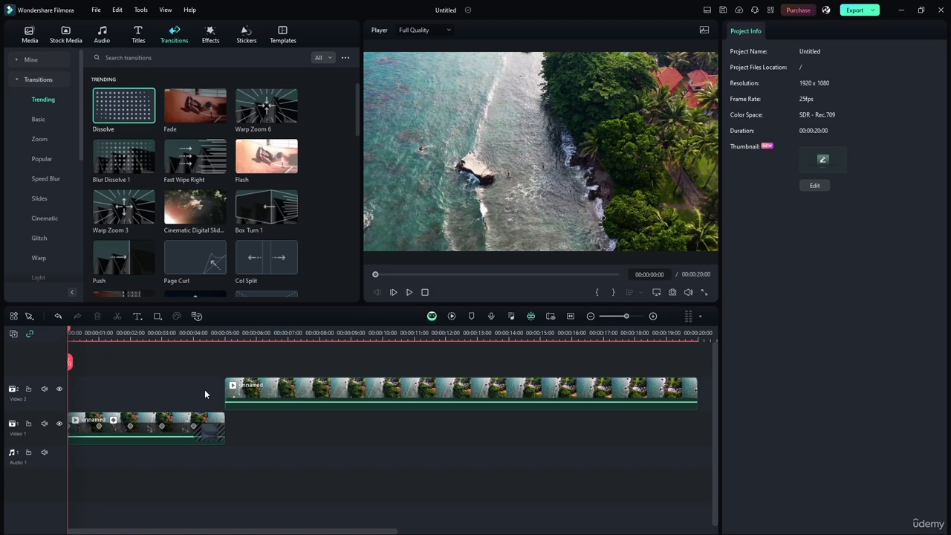
pyautogui.click(410, 293)
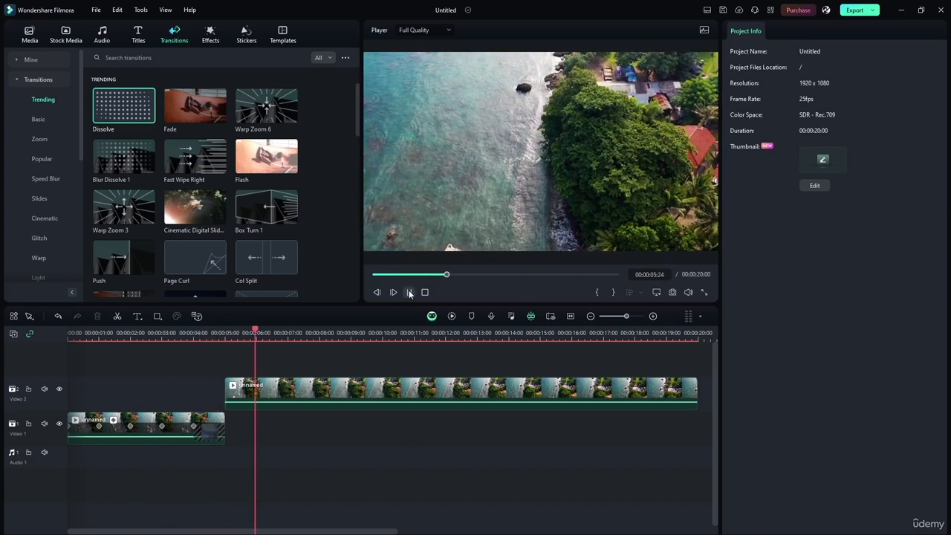
pyautogui.click(258, 328)
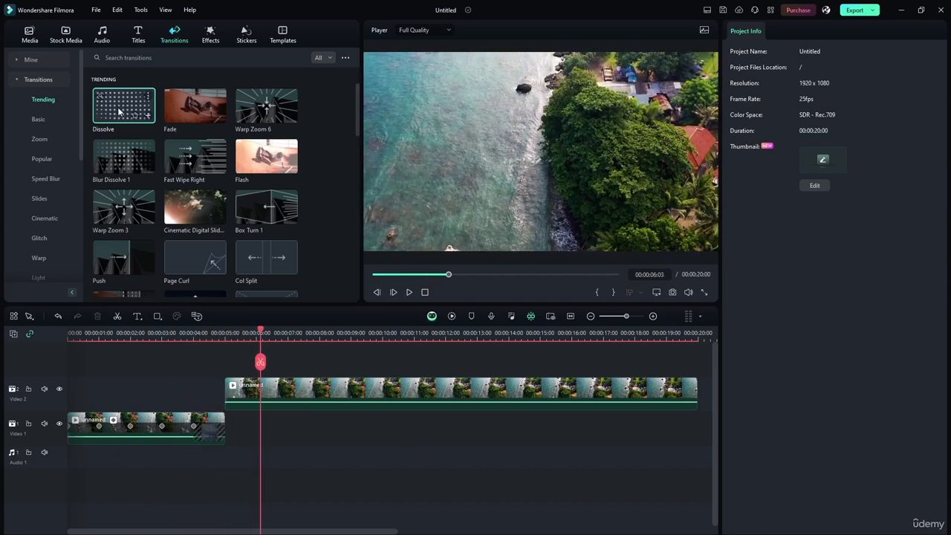
# - Add a Dissolve transition to the start of the second clip on track Video 2 and set its duration to 1 second
pyautogui.moveTo(119, 111); pyautogui.dragTo(245, 394)
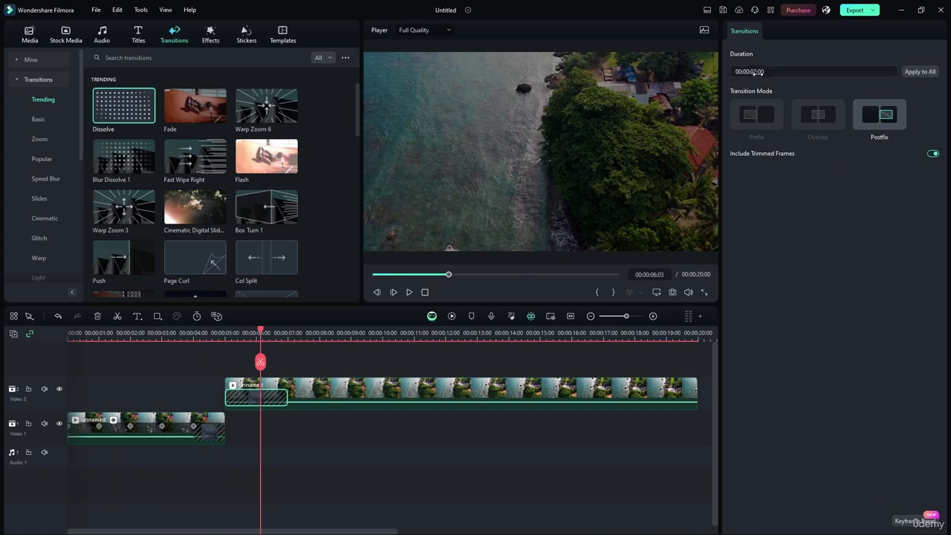
pyautogui.click(748, 71)
pyautogui.write('1')
pyautogui.press('Return')
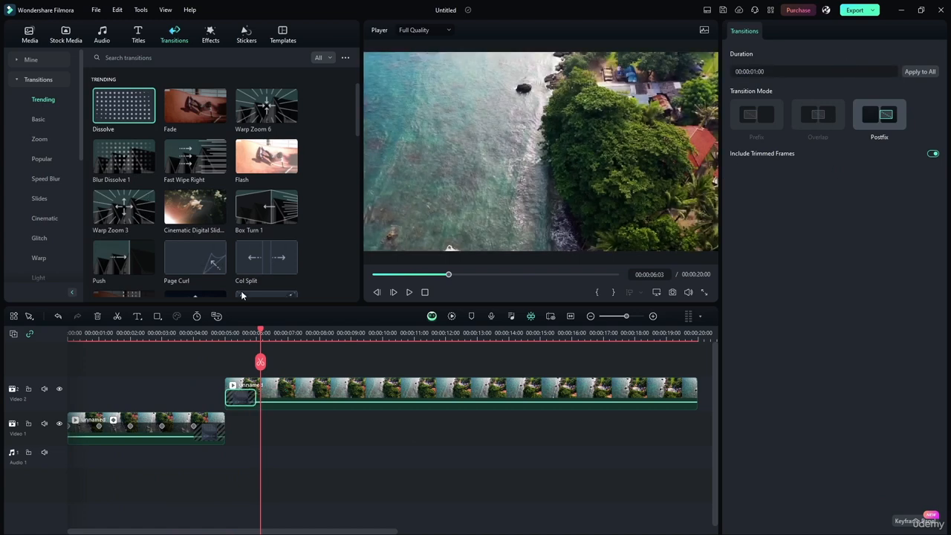
# - Play the timeline from the start through both Dissolve transitions, and return the playhead to the beginning
pyautogui.click(424, 292)
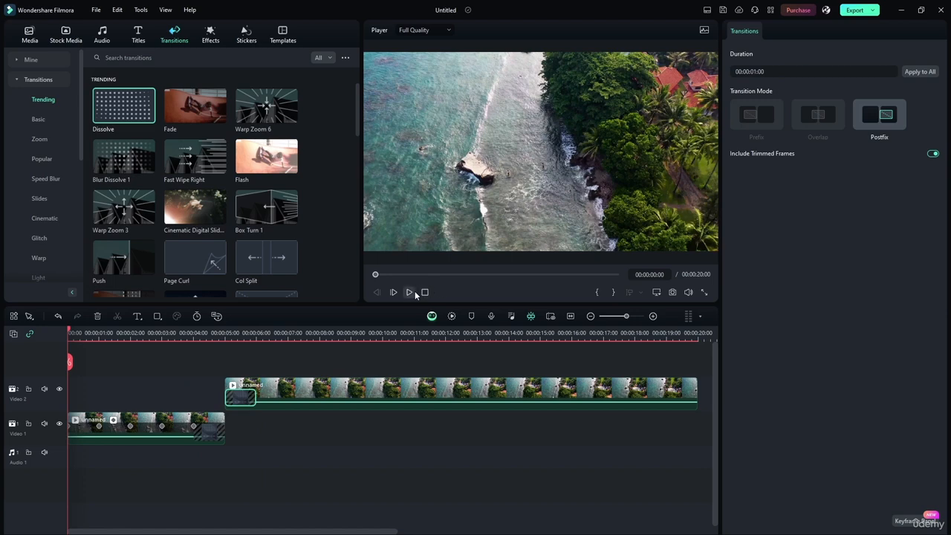
pyautogui.click(413, 291)
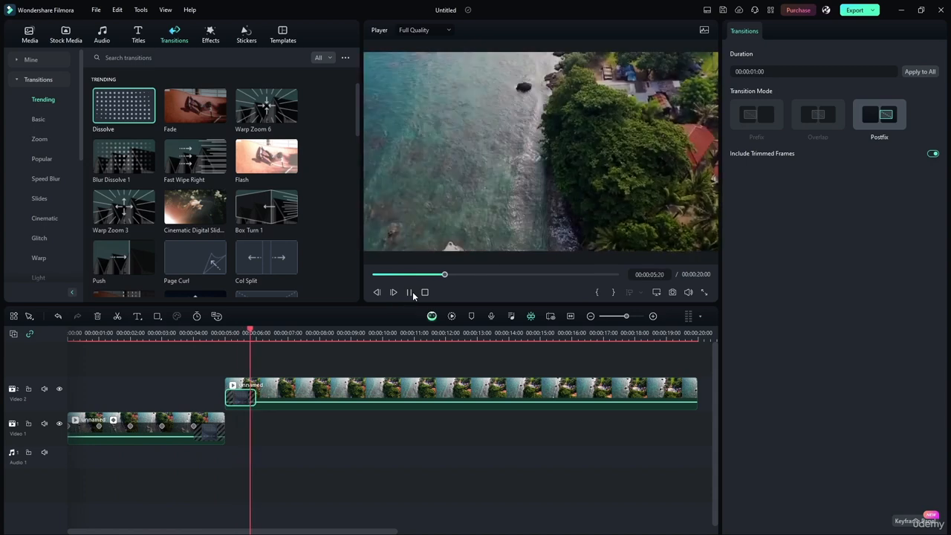
pyautogui.click(409, 293)
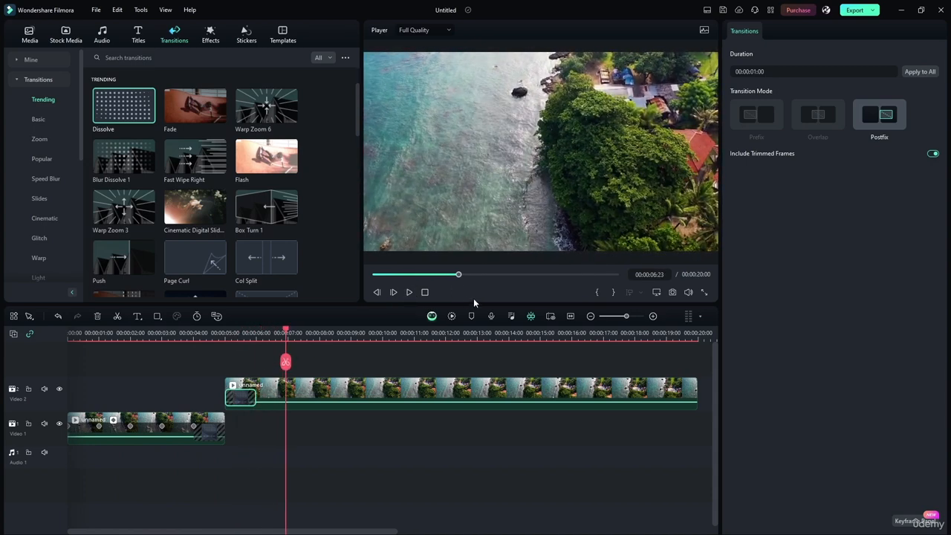
pyautogui.click(405, 294)
pyautogui.click(405, 294)
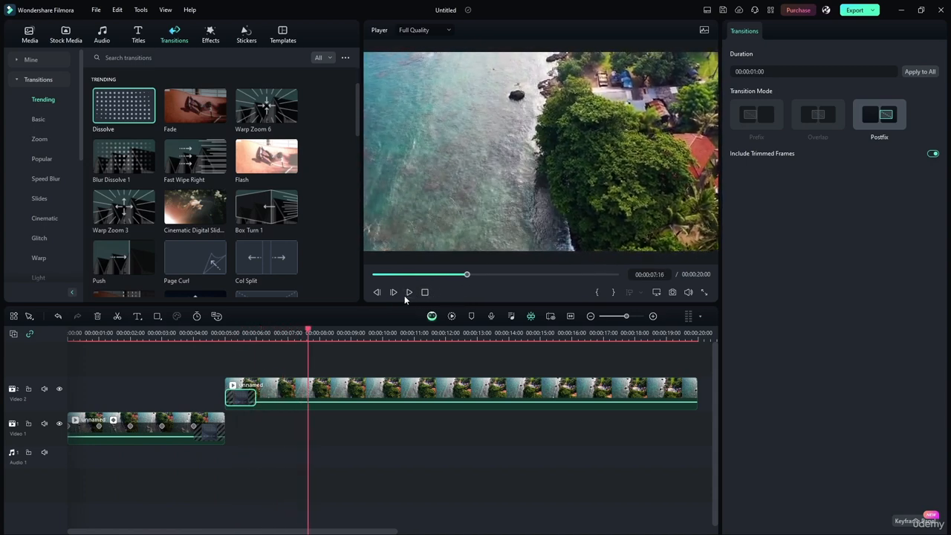
pyautogui.moveTo(306, 332); pyautogui.dragTo(68, 333)
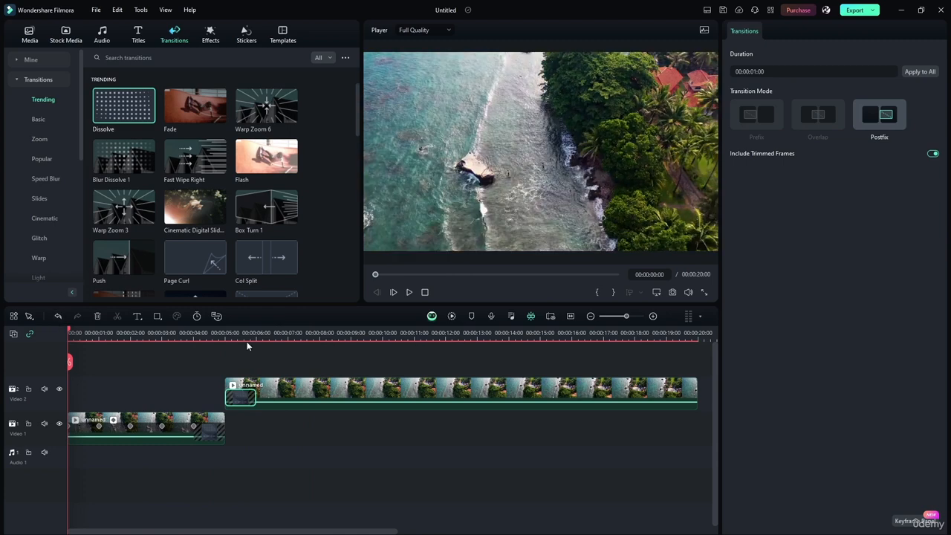
# - Split the second clip at 10 seconds and move its remaining part to a new track above Video 2
pyautogui.click(176, 421)
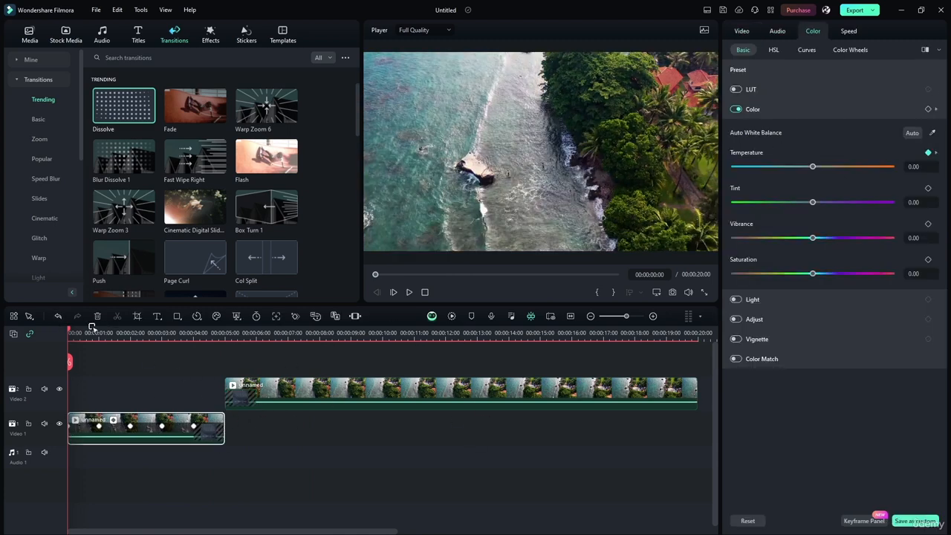
pyautogui.moveTo(66, 330); pyautogui.dragTo(384, 355)
pyautogui.click(383, 362)
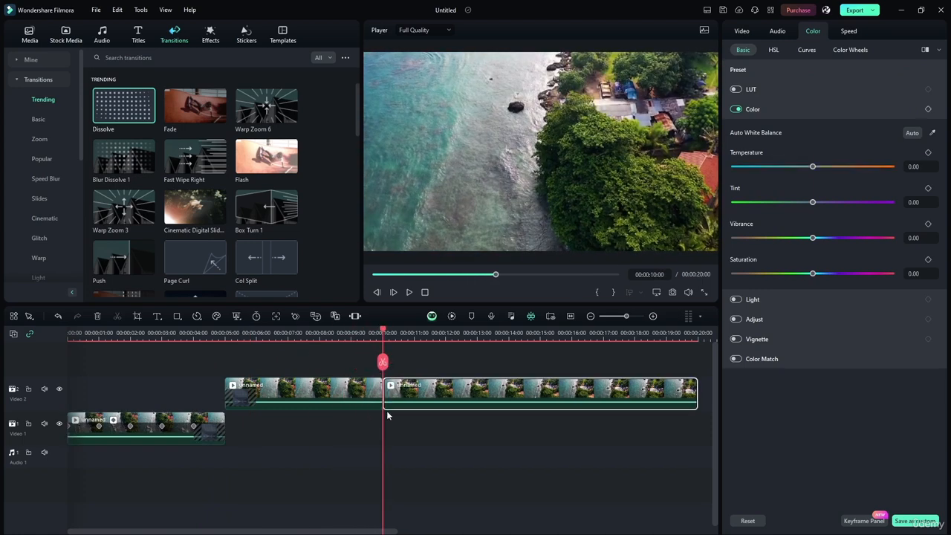
pyautogui.moveTo(438, 398); pyautogui.dragTo(438, 357)
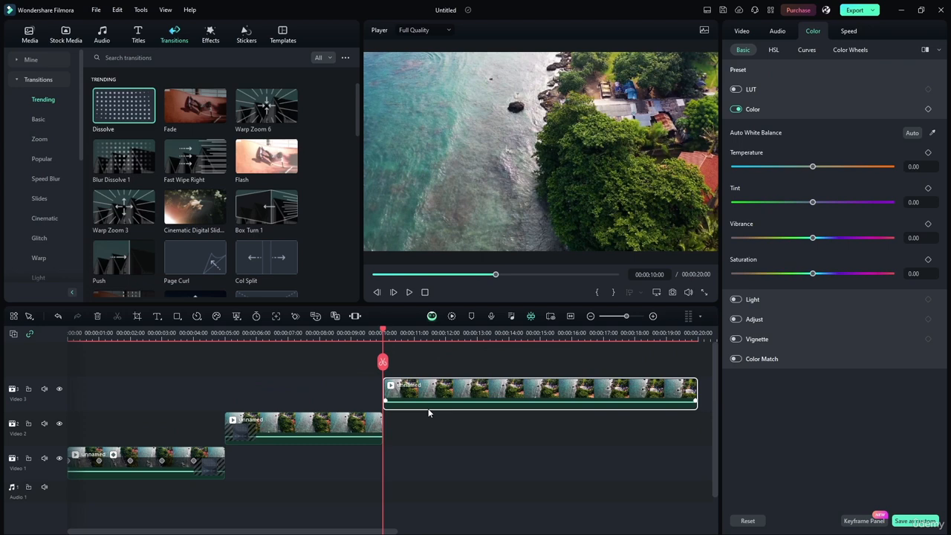
# - Select the middle clip on track Video 2 and try its Vibrance at -100 with the playhead at 00:00:06:14
pyautogui.click(353, 425)
pyautogui.moveTo(384, 331); pyautogui.dragTo(274, 332)
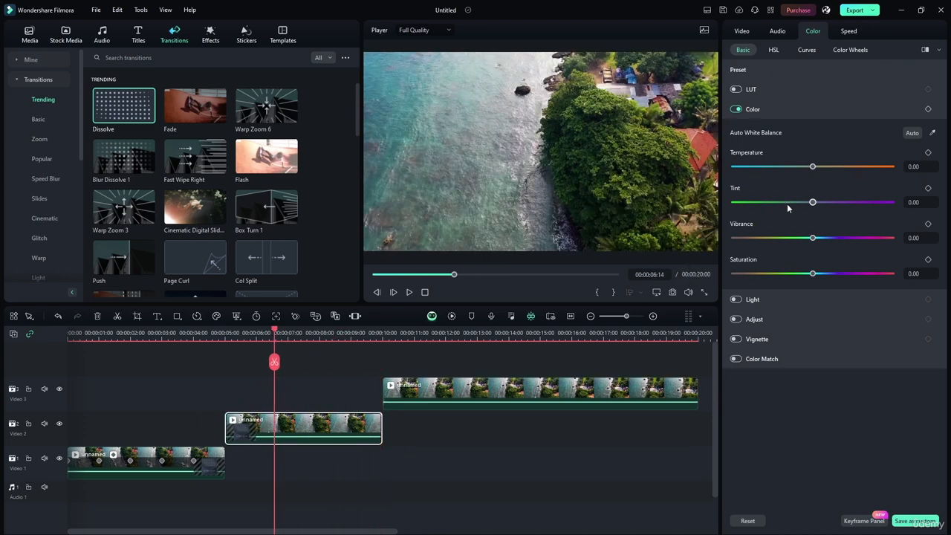
pyautogui.moveTo(814, 203)
pyautogui.mouseDown()
pyautogui.moveTo(835, 202)
pyautogui.moveTo(813, 202)
pyautogui.mouseUp()
pyautogui.moveTo(813, 238); pyautogui.dragTo(784, 238)
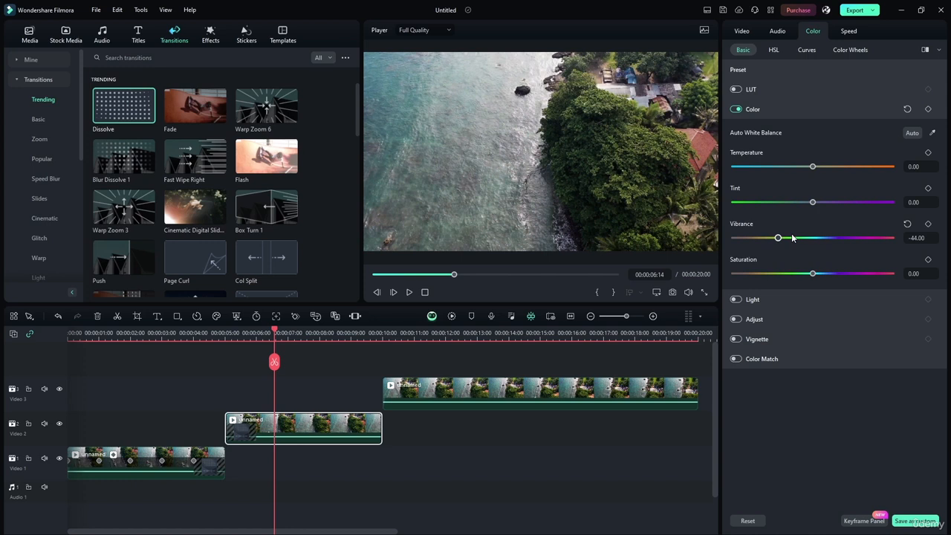
pyautogui.moveTo(792, 233); pyautogui.dragTo(626, 235)
pyautogui.moveTo(734, 238)
pyautogui.mouseDown()
pyautogui.moveTo(813, 239)
pyautogui.moveTo(715, 236)
pyautogui.mouseUp()
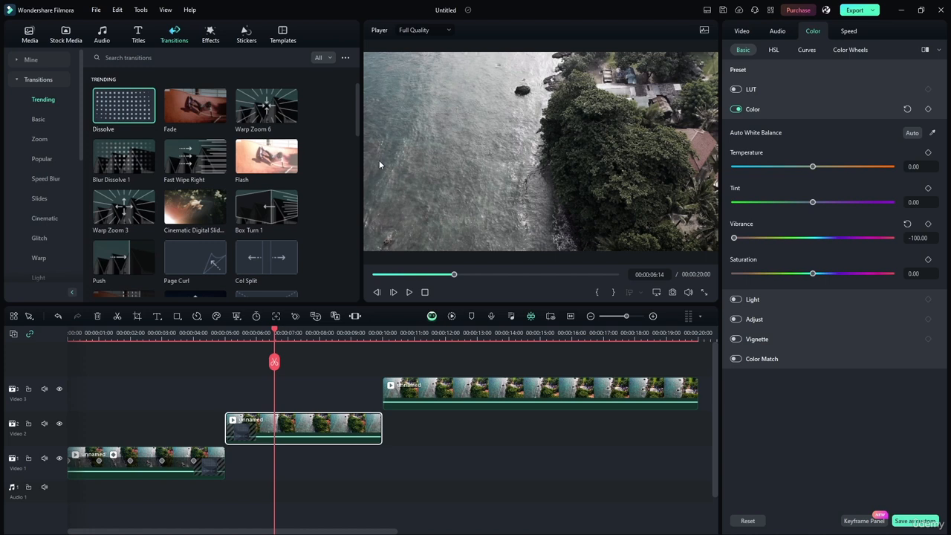
# - Try the middle clip's Vibrance at 100 and at -100, and bring it back to 1
pyautogui.moveTo(733, 237); pyautogui.dragTo(891, 238)
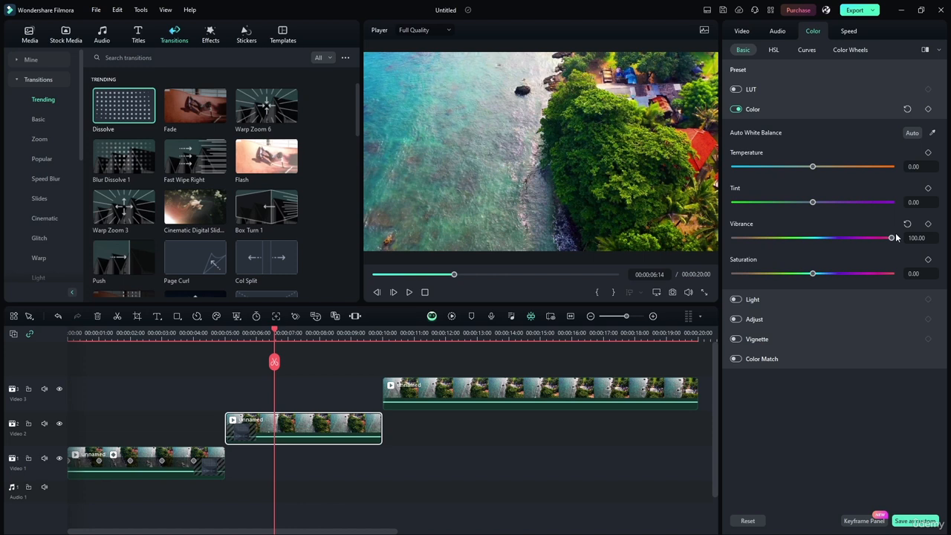
pyautogui.moveTo(893, 239)
pyautogui.mouseDown()
pyautogui.moveTo(811, 241)
pyautogui.moveTo(900, 240)
pyautogui.mouseUp()
pyautogui.moveTo(892, 239); pyautogui.dragTo(736, 239)
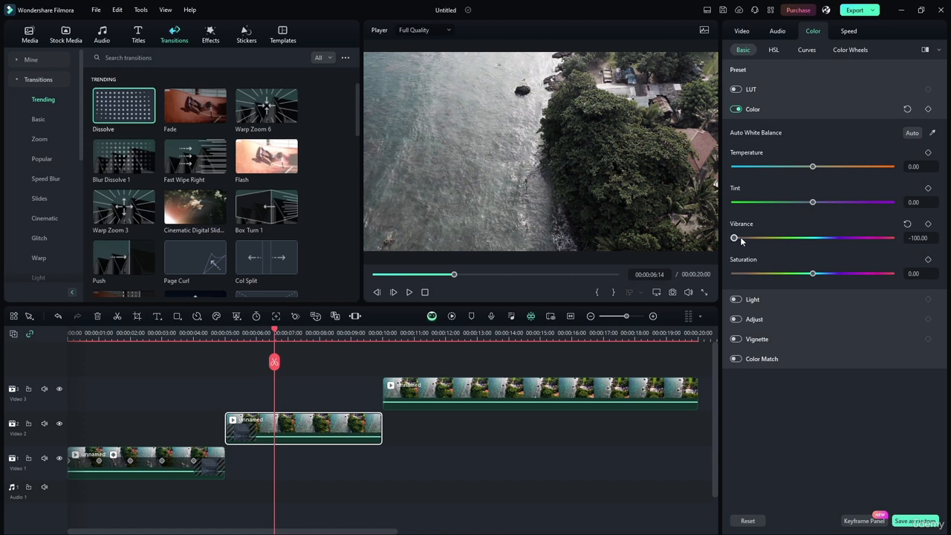
pyautogui.moveTo(741, 241); pyautogui.dragTo(814, 238)
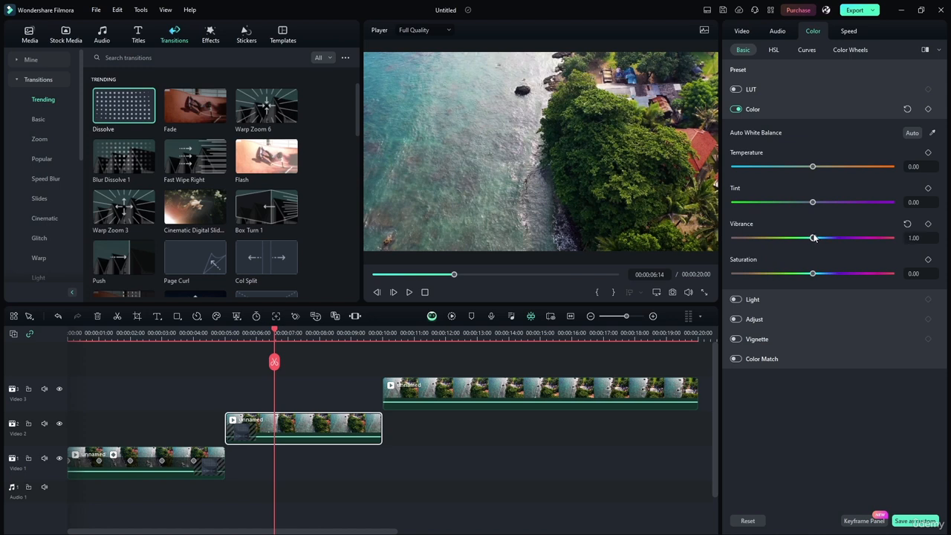
pyautogui.click(927, 238)
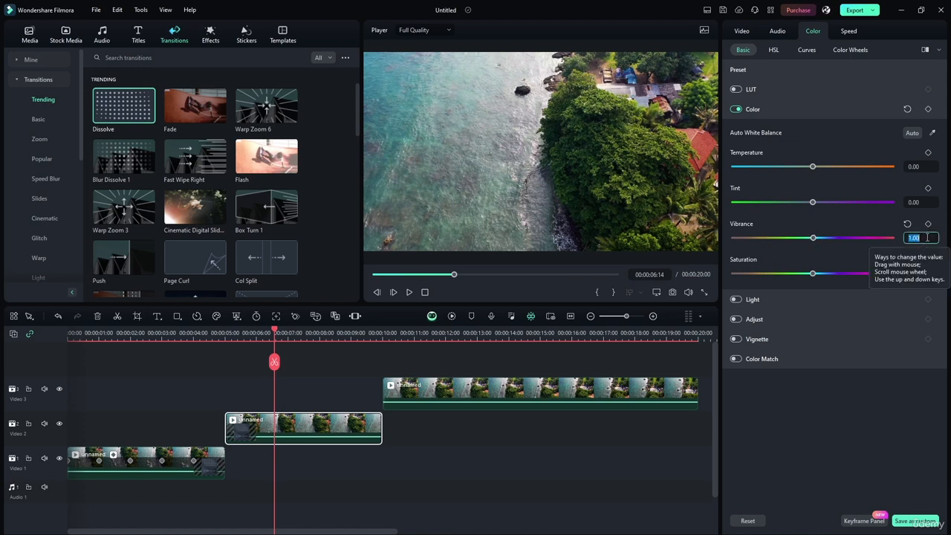
pyautogui.click(813, 416)
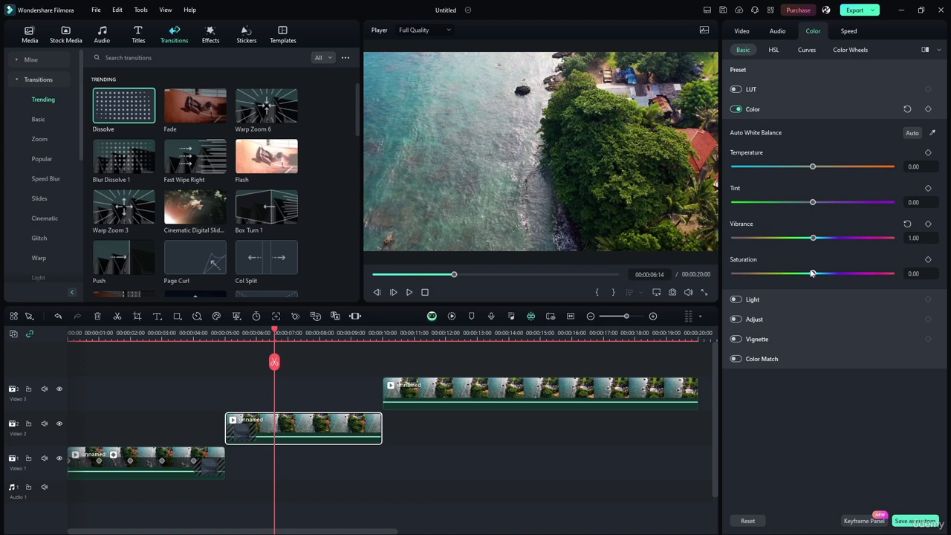
# - Try the middle clip with Saturation and Vibrance both at -100, and return both to 0
pyautogui.moveTo(813, 274); pyautogui.dragTo(609, 263)
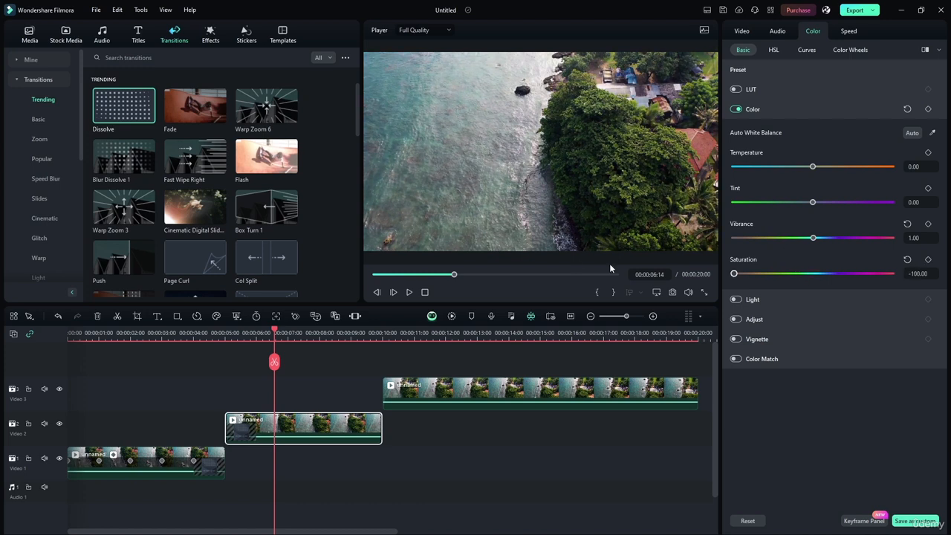
pyautogui.moveTo(739, 275); pyautogui.dragTo(606, 263)
pyautogui.moveTo(813, 238); pyautogui.dragTo(602, 238)
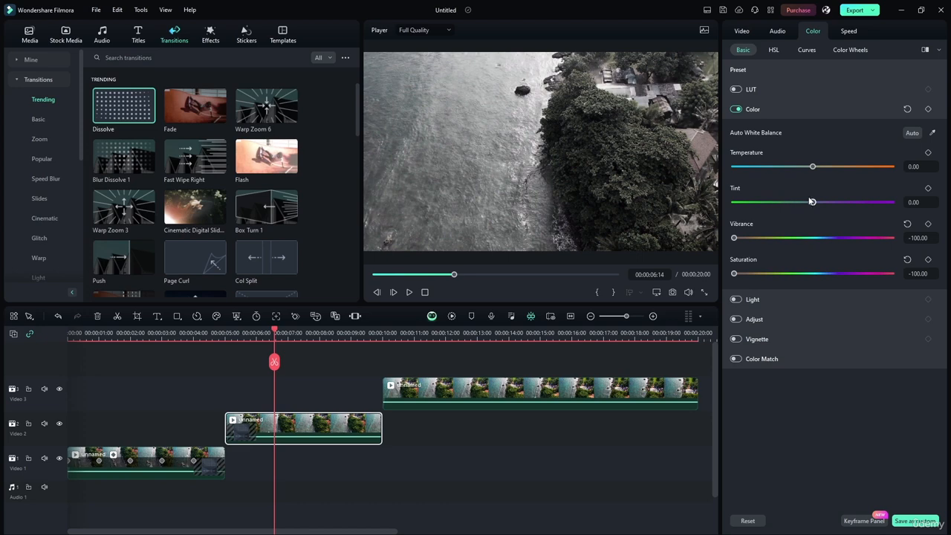
pyautogui.moveTo(813, 202)
pyautogui.mouseDown()
pyautogui.moveTo(803, 205)
pyautogui.moveTo(813, 210)
pyautogui.mouseUp()
pyautogui.moveTo(736, 239); pyautogui.dragTo(814, 242)
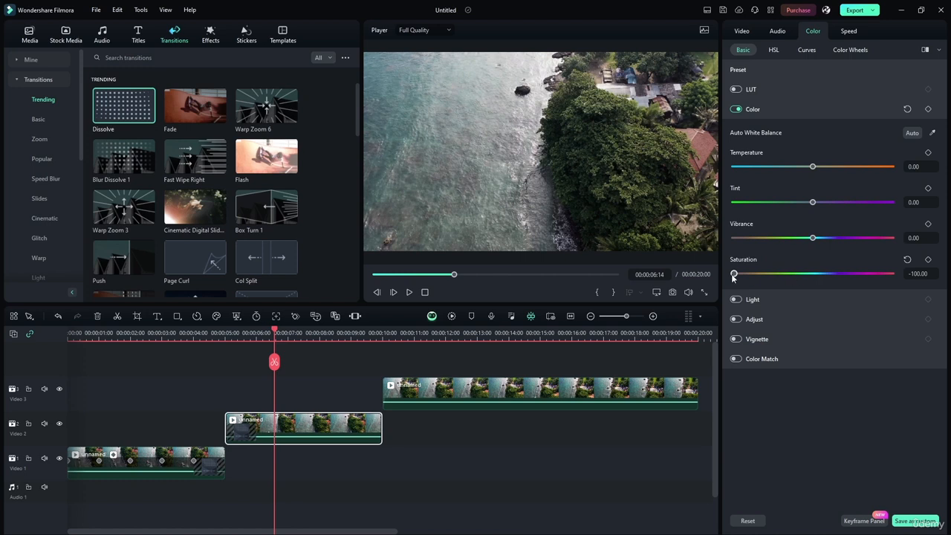
pyautogui.moveTo(734, 273); pyautogui.dragTo(814, 280)
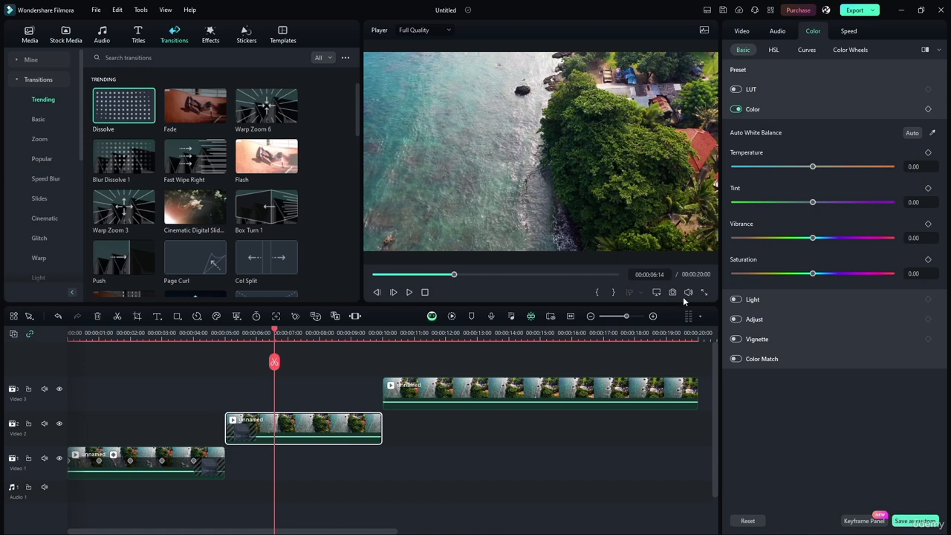
# - Turn off the Color adjustments for the middle clip and enable its Light adjustments
pyautogui.click(763, 110)
pyautogui.click(762, 130)
pyautogui.click(736, 110)
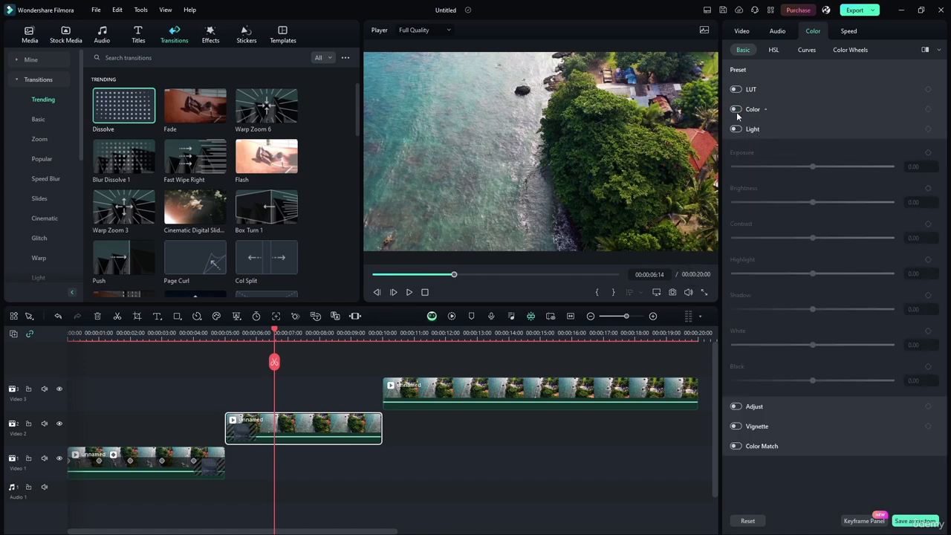
pyautogui.click(736, 129)
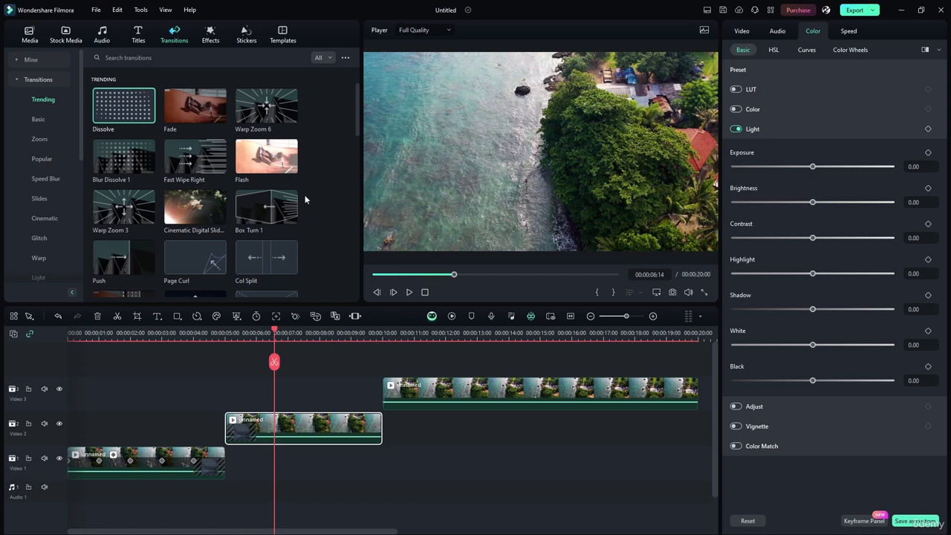
# - Try the middle clip's Exposure at 58 and return it to 0
pyautogui.moveTo(814, 166); pyautogui.dragTo(860, 168)
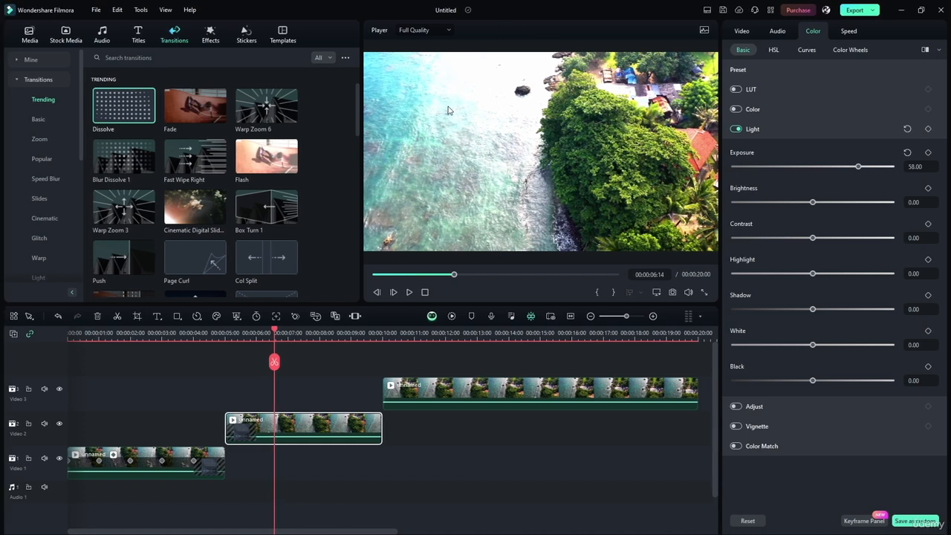
pyautogui.moveTo(860, 166); pyautogui.dragTo(812, 167)
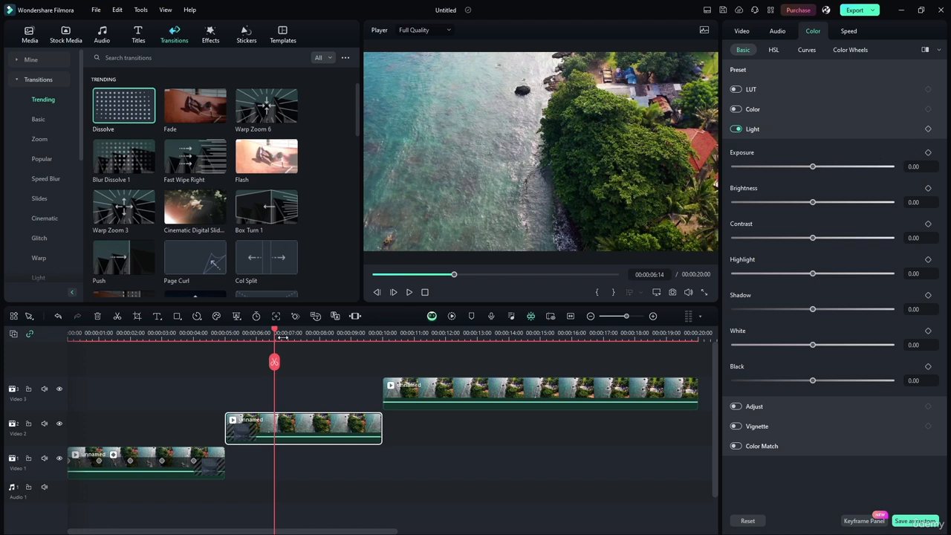
# - Add an Exposure keyframe to the middle clip at 00:00:06:01, just after its opening Dissolve
pyautogui.moveTo(275, 333); pyautogui.dragTo(228, 325)
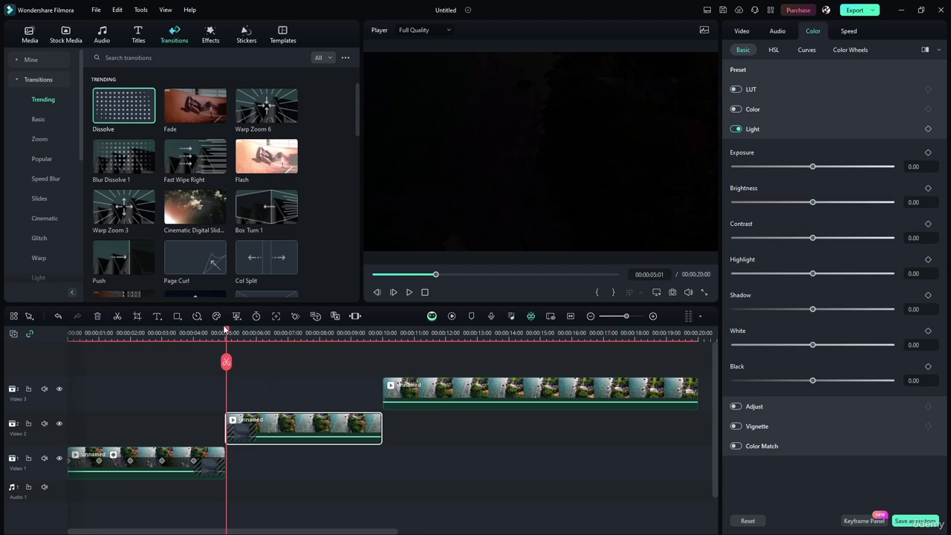
pyautogui.click(238, 331)
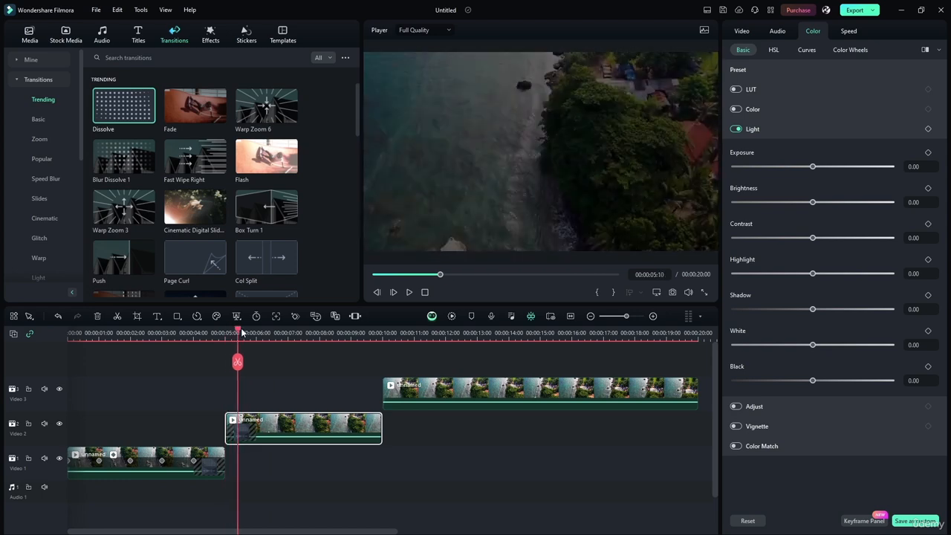
pyautogui.moveTo(241, 332); pyautogui.dragTo(258, 331)
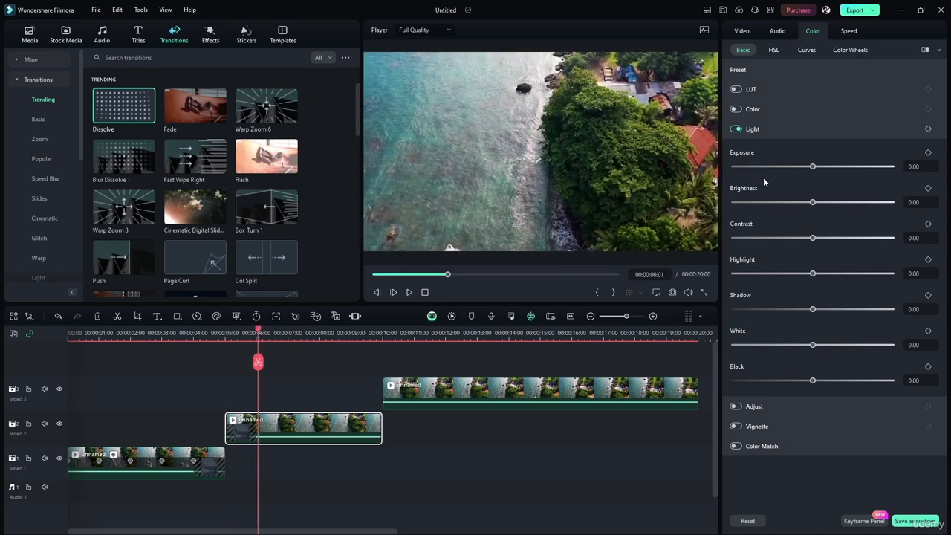
pyautogui.click(928, 153)
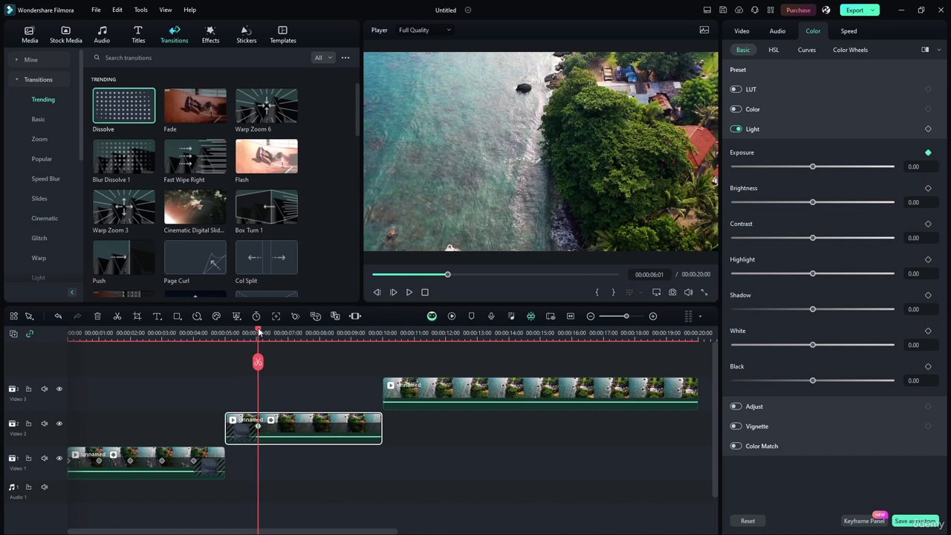
# - Undo the middle clip's last Exposure keyframe and set the playhead time to 00:00:06:00
pyautogui.moveTo(260, 332); pyautogui.dragTo(259, 332)
pyautogui.hotkey('ctrl', 'z')
pyautogui.click(664, 273)
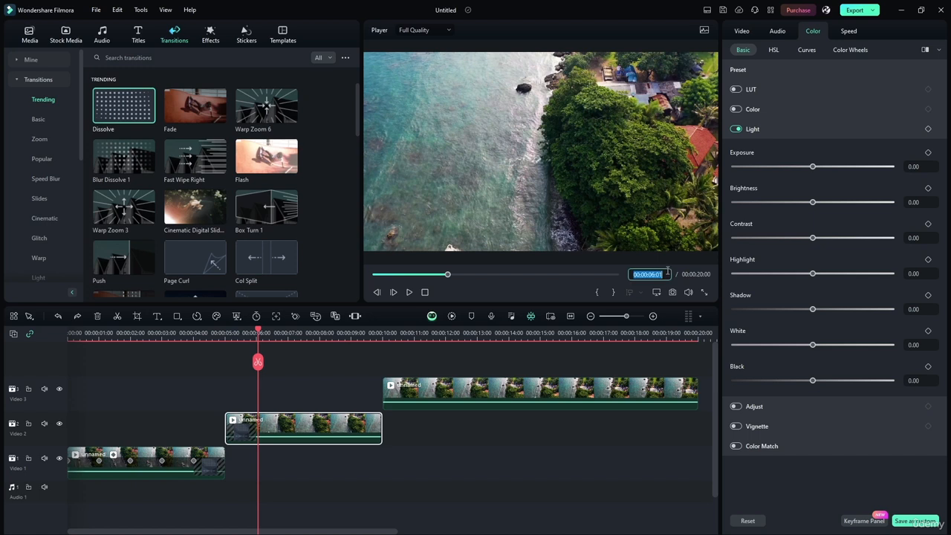
pyautogui.click(668, 272)
pyautogui.press('Return')
pyautogui.click(660, 274)
pyautogui.click(668, 275)
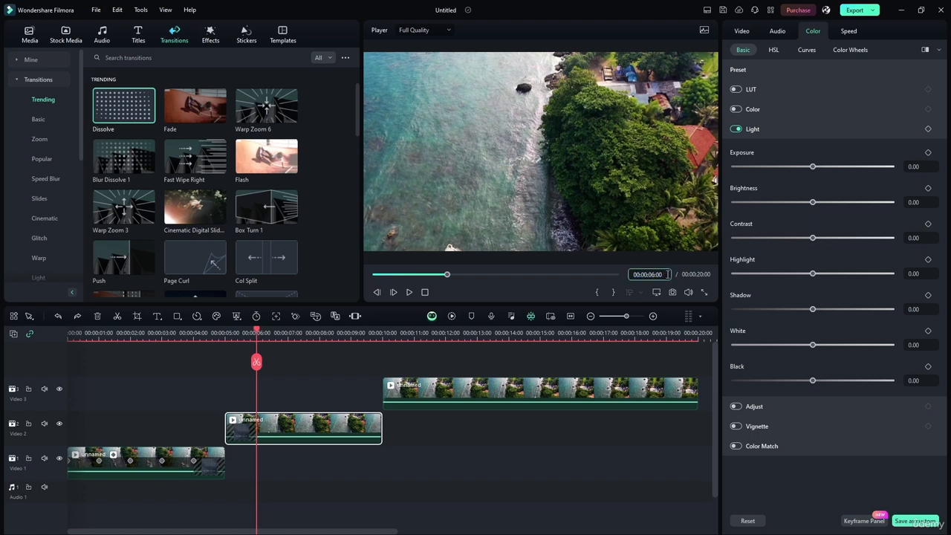
pyautogui.press('BackSpace')
pyautogui.write('8')
pyautogui.press('Return')
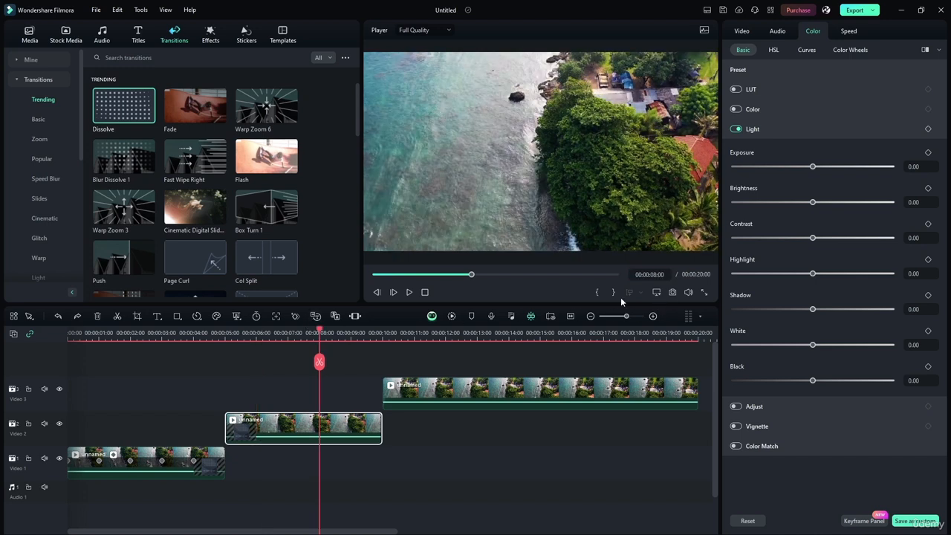
pyautogui.click(667, 274)
pyautogui.click(659, 274)
# - Add an Exposure keyframe of 40 to the middle clip at 00:00:06:12
pyautogui.click(279, 332)
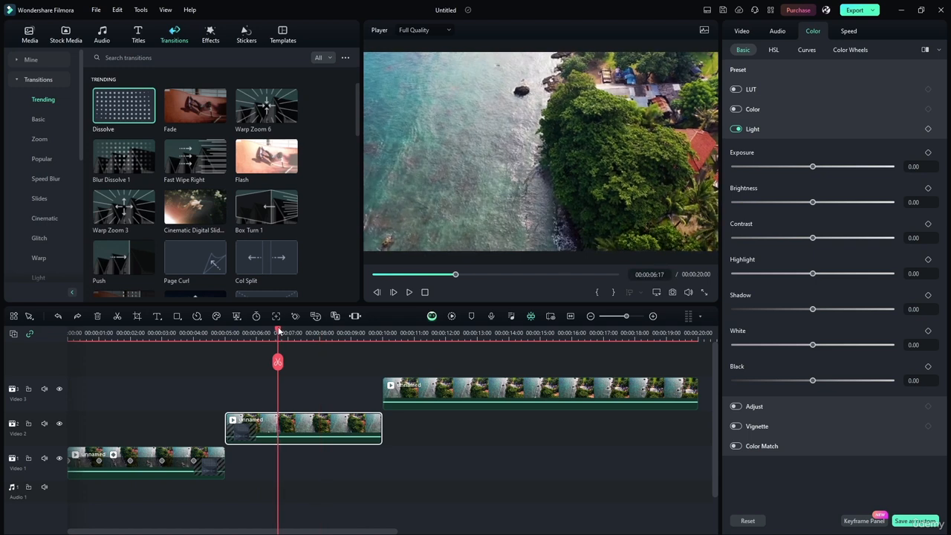
pyautogui.moveTo(279, 332); pyautogui.dragTo(272, 331)
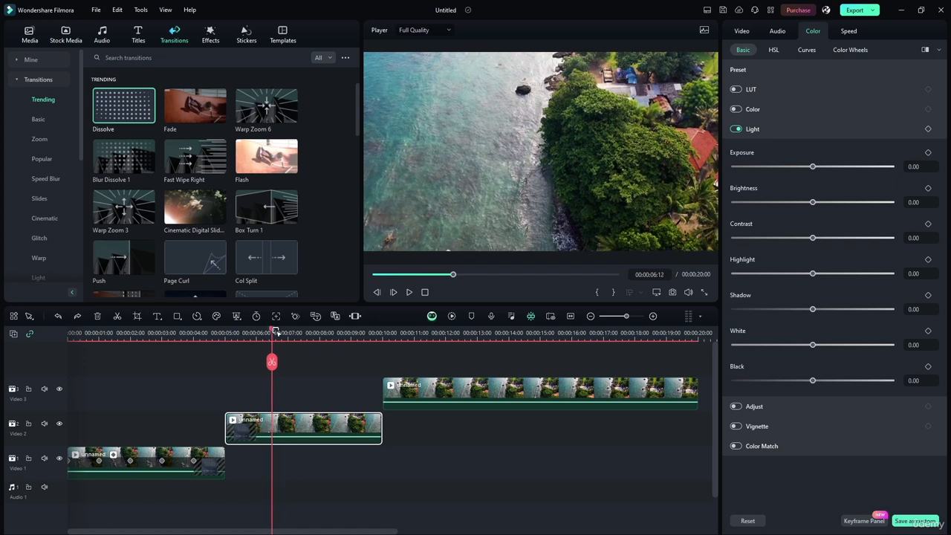
pyautogui.click(928, 153)
pyautogui.moveTo(814, 167); pyautogui.dragTo(844, 165)
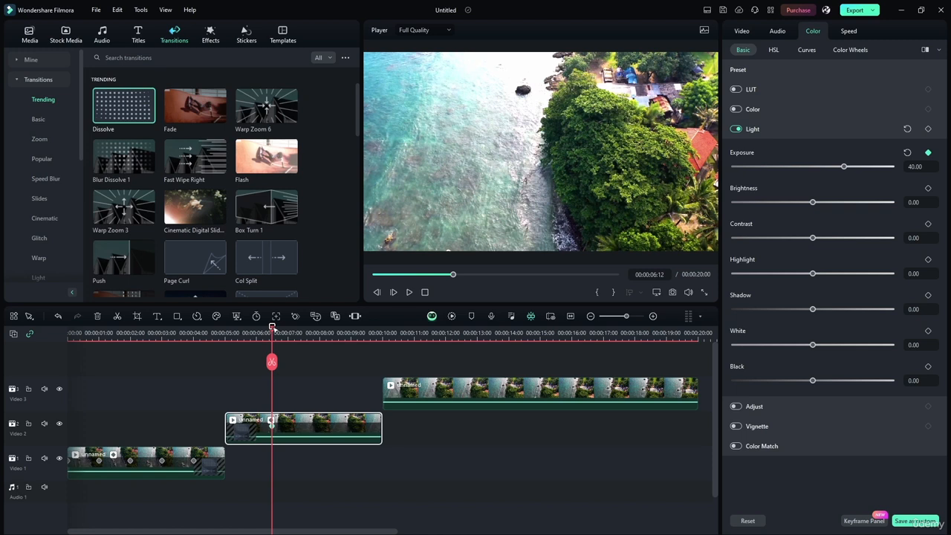
# - Add Exposure keyframes of 0 to the middle clip at 00:00:06:00 and 00:00:07:00, on either side of the 40 keyframe
pyautogui.moveTo(273, 328); pyautogui.dragTo(256, 330)
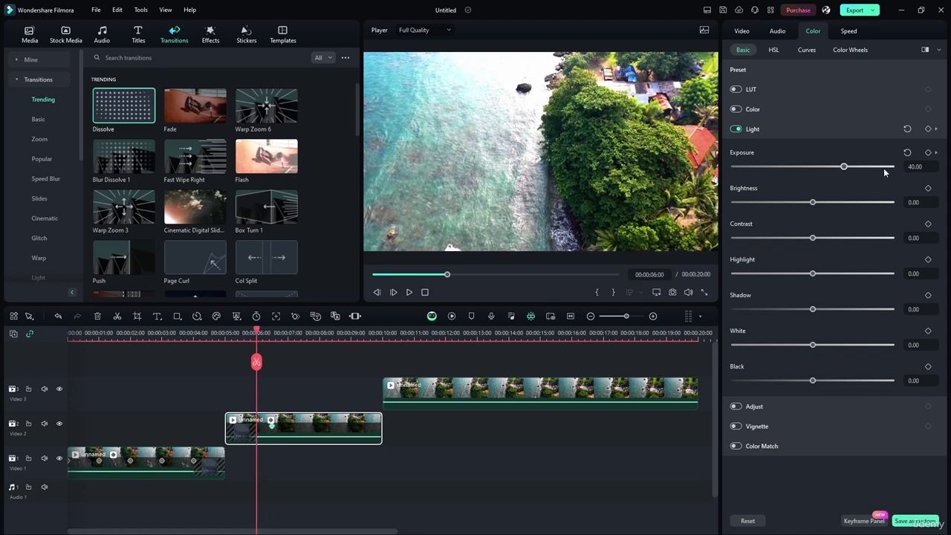
pyautogui.moveTo(845, 167); pyautogui.dragTo(813, 167)
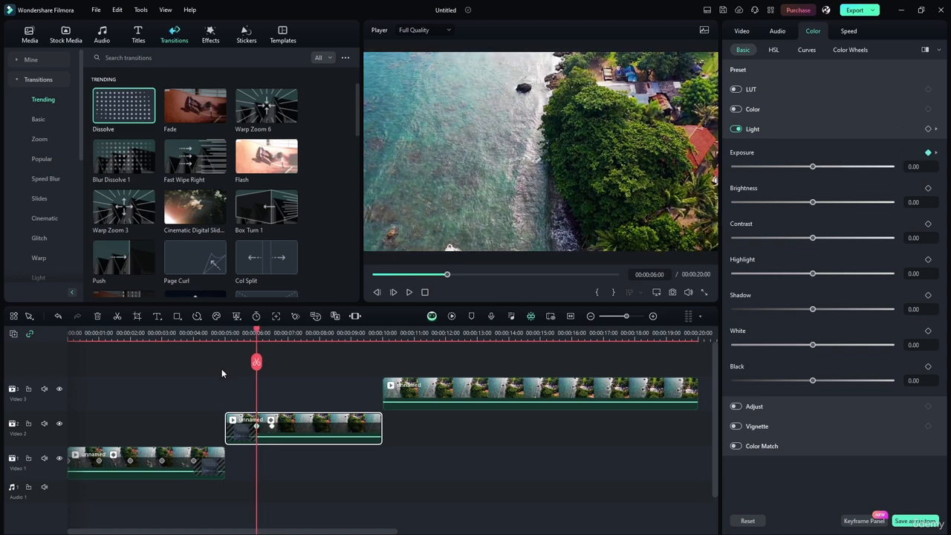
pyautogui.moveTo(256, 330); pyautogui.dragTo(290, 332)
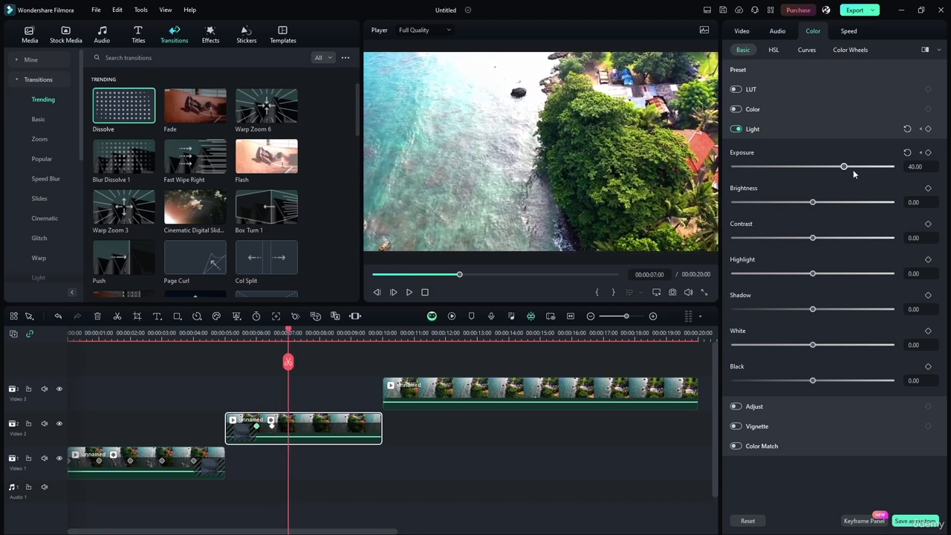
pyautogui.moveTo(845, 167); pyautogui.dragTo(813, 170)
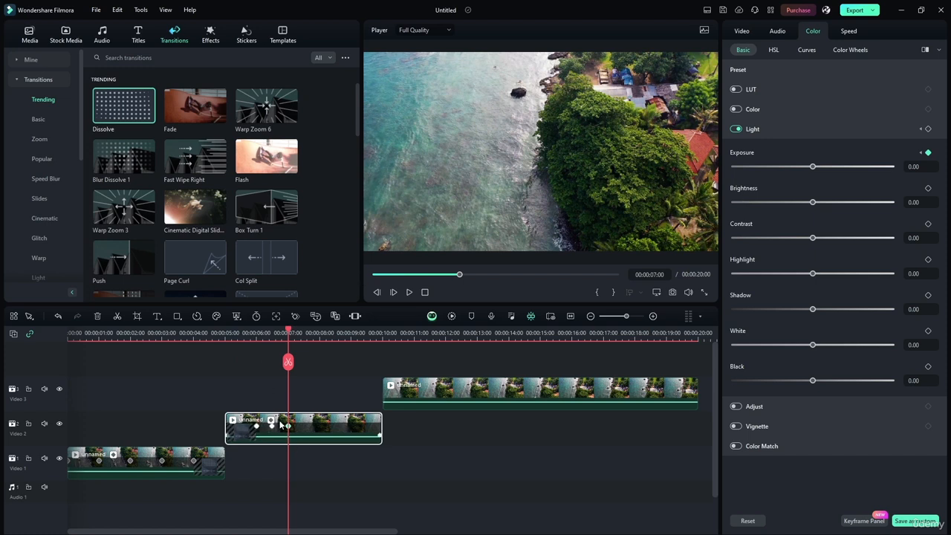
# - Play back the middle clip's exposure flash from 00:00:05:02
pyautogui.moveTo(288, 331); pyautogui.dragTo(229, 330)
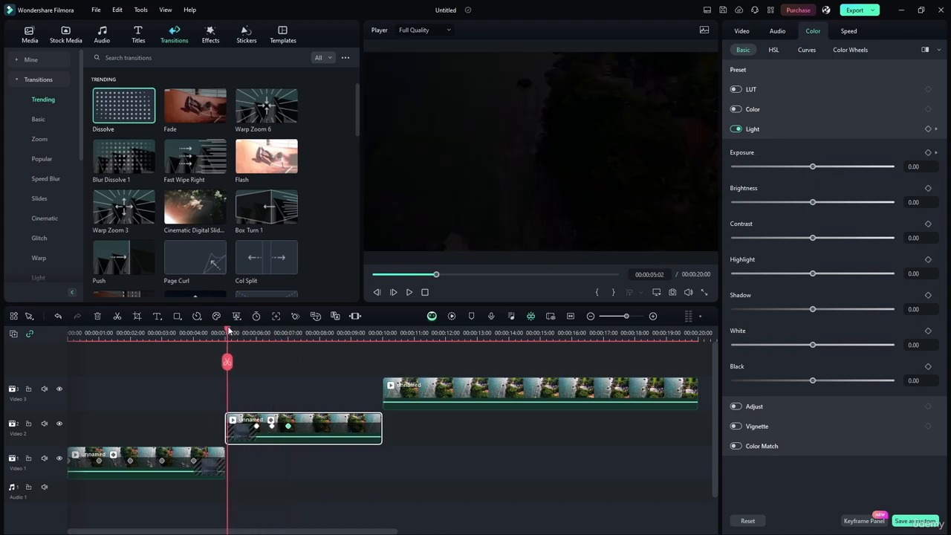
pyautogui.click(409, 292)
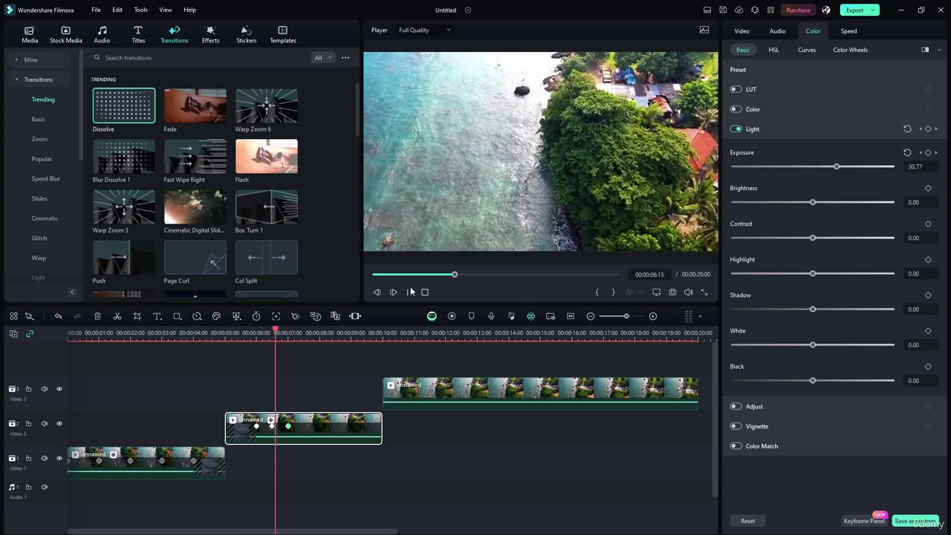
pyautogui.press('space')
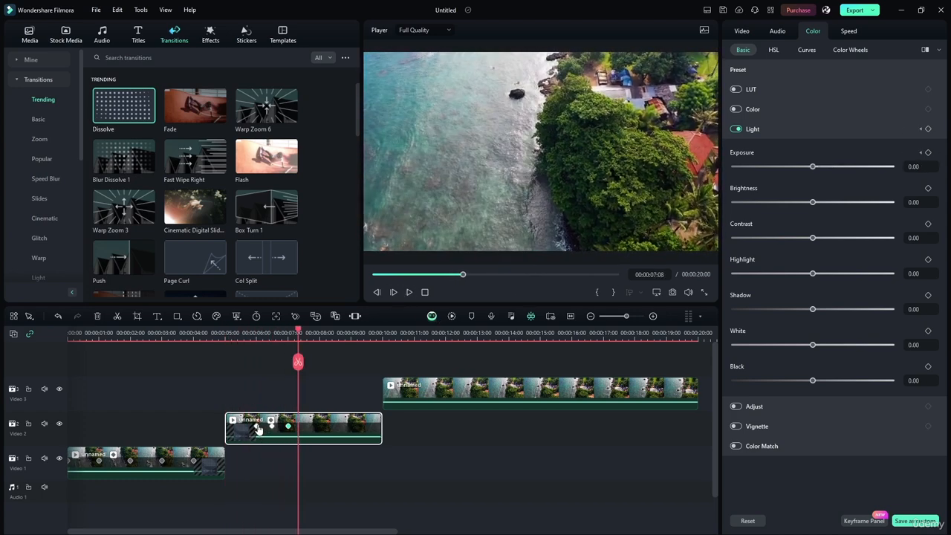
# - Move the middle clip's first Exposure keyframe to 00:00:06:06 and its last one to 00:00:06:18 on the timeline
pyautogui.click(257, 426)
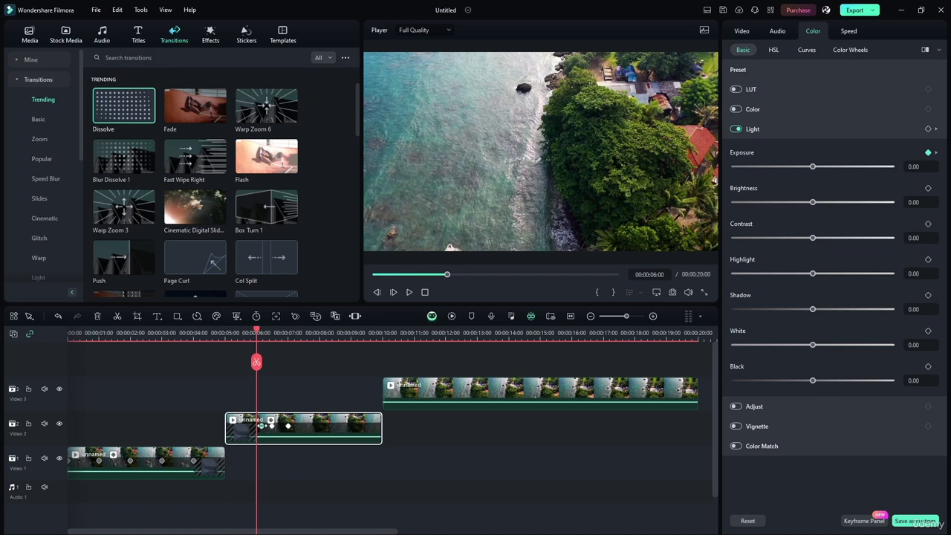
pyautogui.moveTo(262, 426); pyautogui.dragTo(265, 426)
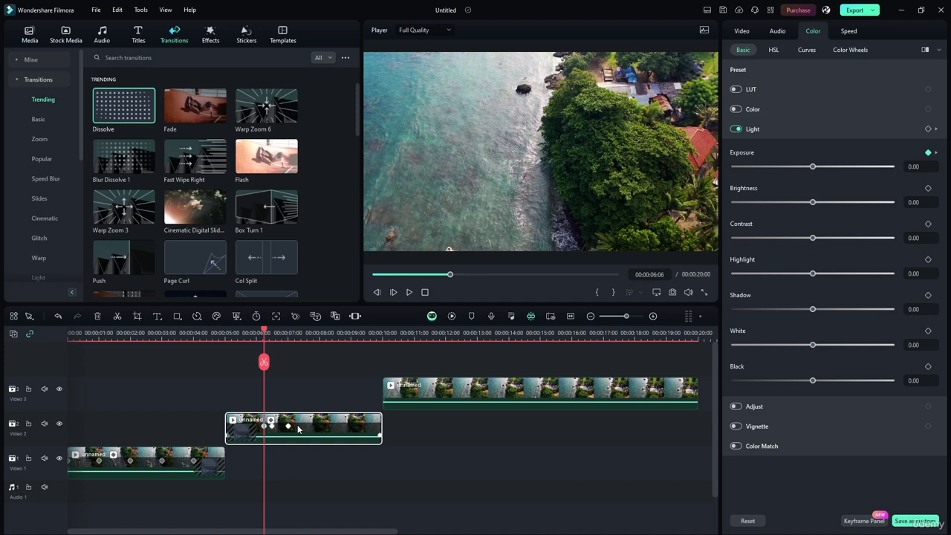
pyautogui.click(288, 426)
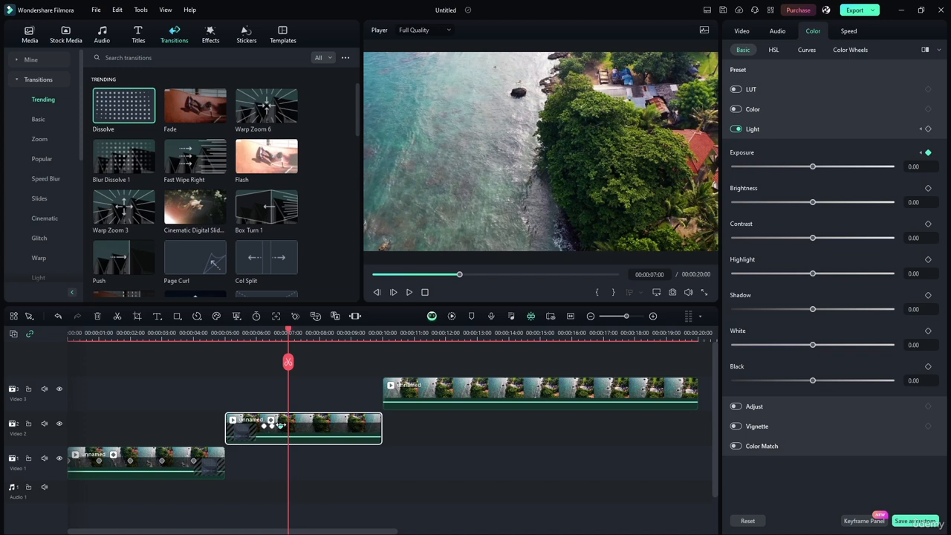
pyautogui.click(280, 427)
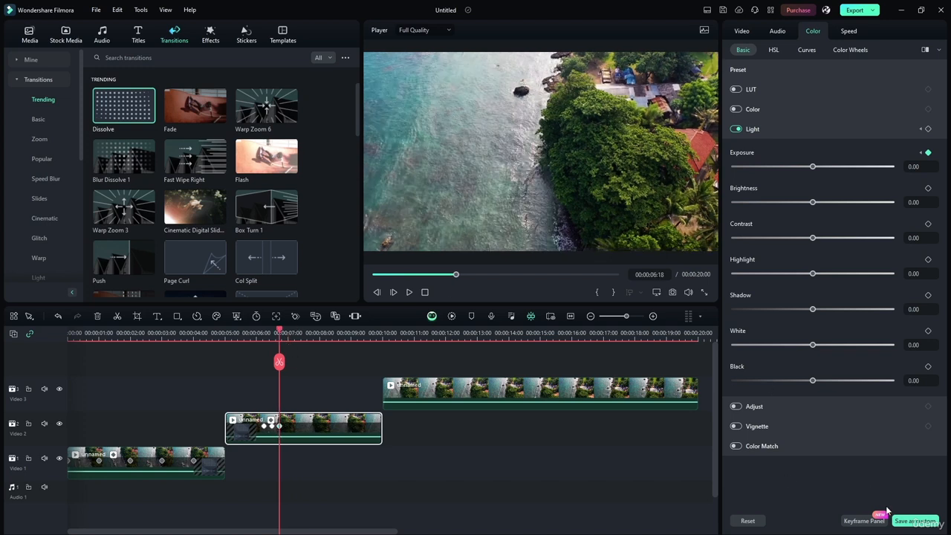
# - Reshape the Exposure curve in the keyframe graph: first keyframe at -9.38, middle one at 00:00:06:17, last one at -6.25 and 00:00:07:04
pyautogui.click(864, 521)
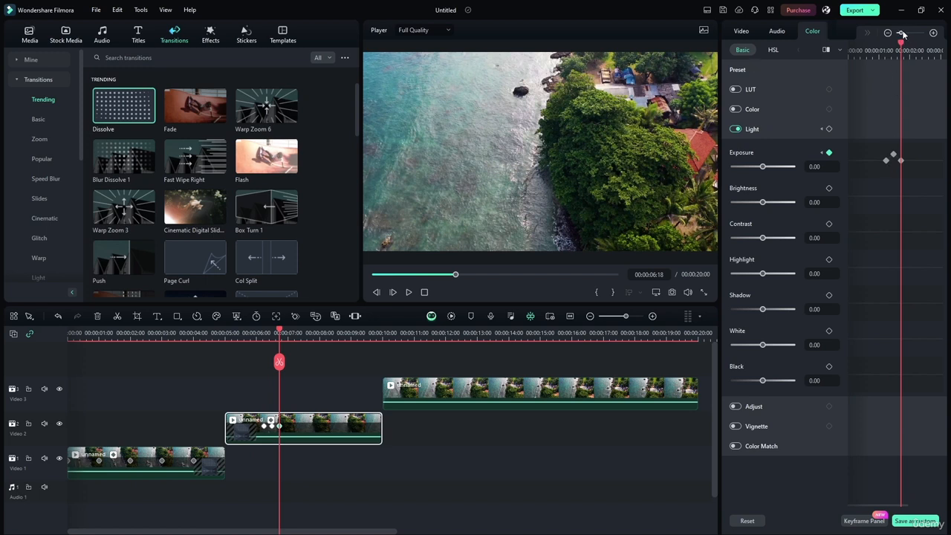
pyautogui.moveTo(903, 33); pyautogui.dragTo(881, 62)
pyautogui.moveTo(928, 161)
pyautogui.mouseDown()
pyautogui.moveTo(914, 161)
pyautogui.moveTo(936, 157)
pyautogui.mouseUp()
pyautogui.moveTo(876, 155)
pyautogui.mouseDown()
pyautogui.moveTo(880, 165)
pyautogui.moveTo(892, 161)
pyautogui.moveTo(892, 172)
pyautogui.moveTo(890, 160)
pyautogui.moveTo(872, 162)
pyautogui.mouseUp()
pyautogui.click(889, 163)
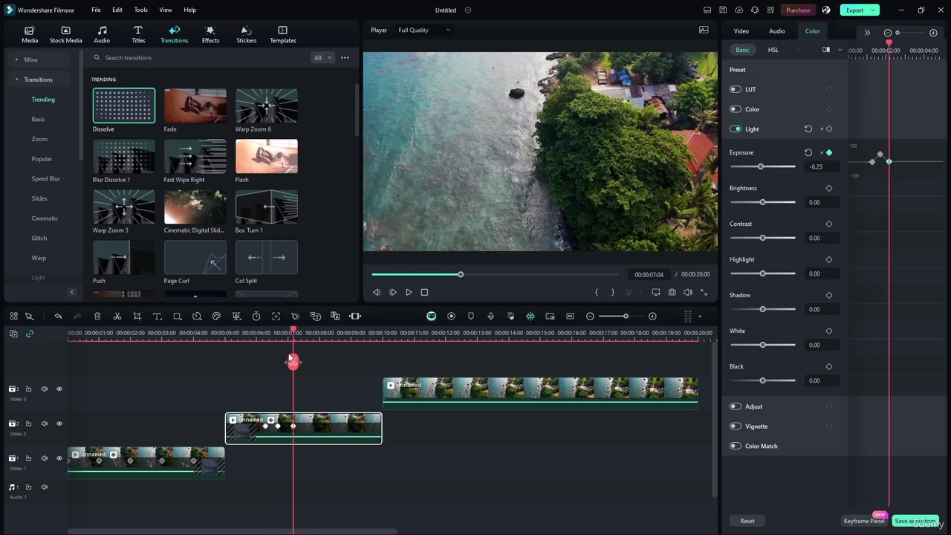
# - Play back the reshaped exposure change from 00:00:04:09, across the Dissolve into the middle clip
pyautogui.moveTo(293, 333); pyautogui.dragTo(206, 334)
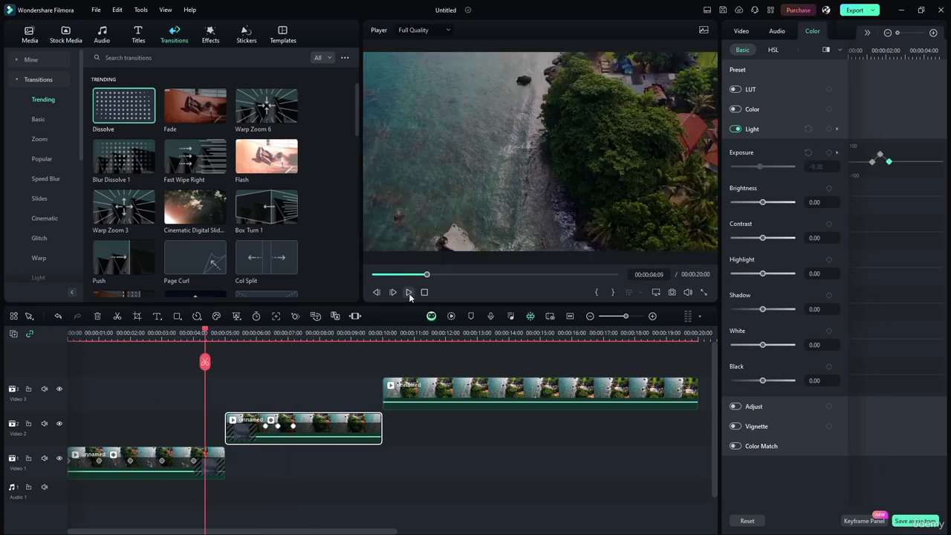
pyautogui.click(409, 292)
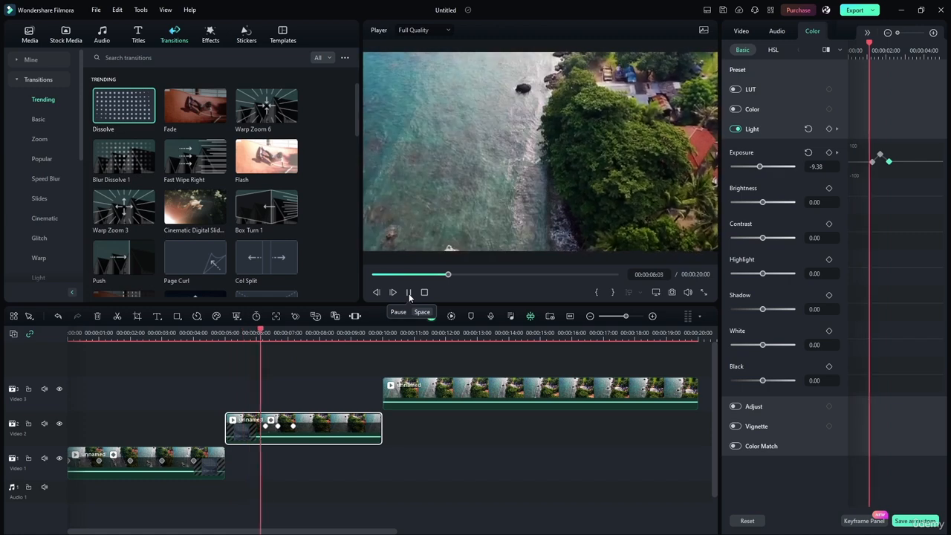
pyautogui.click(409, 293)
pyautogui.moveTo(766, 166); pyautogui.dragTo(766, 168)
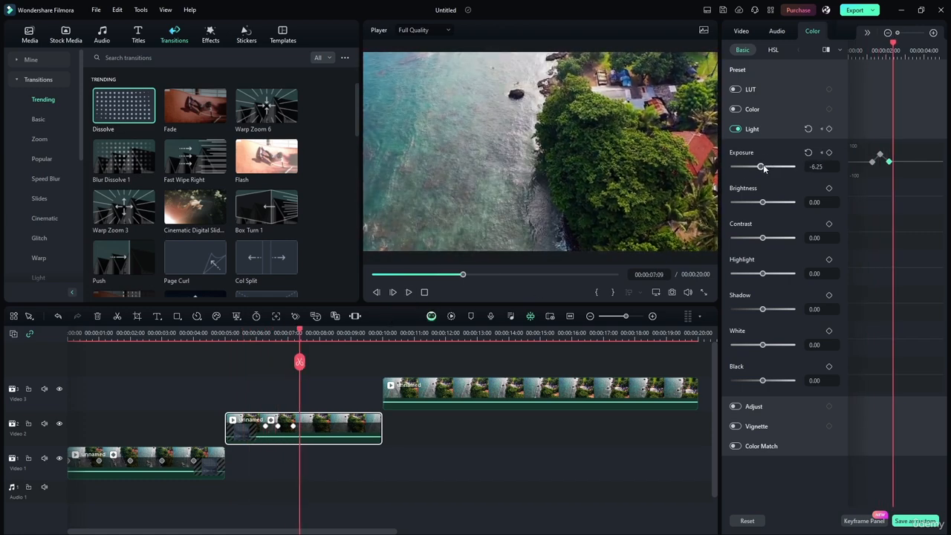
# - Set the middle Exposure keyframe at 00:00:06:17 to 100 and play back the flash from 00:00:05:13
pyautogui.click(278, 426)
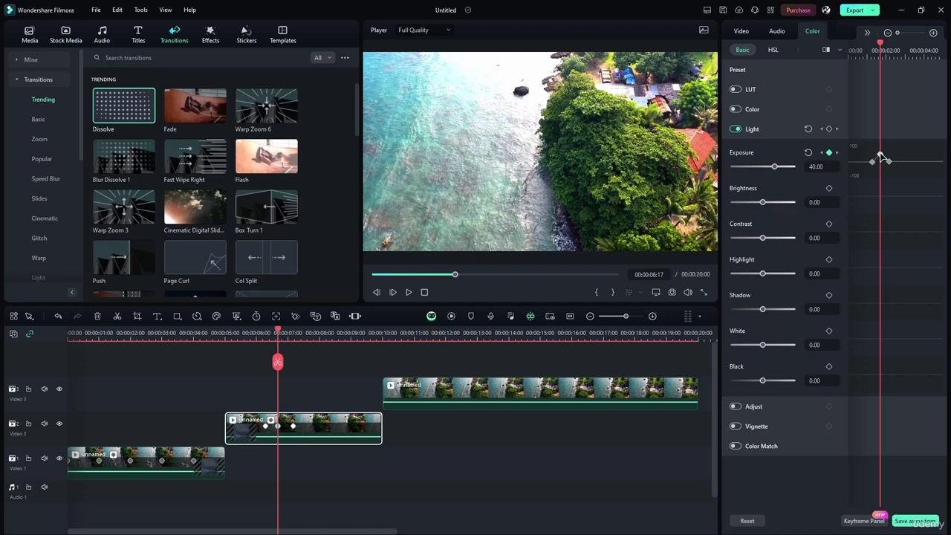
pyautogui.moveTo(775, 165); pyautogui.dragTo(805, 170)
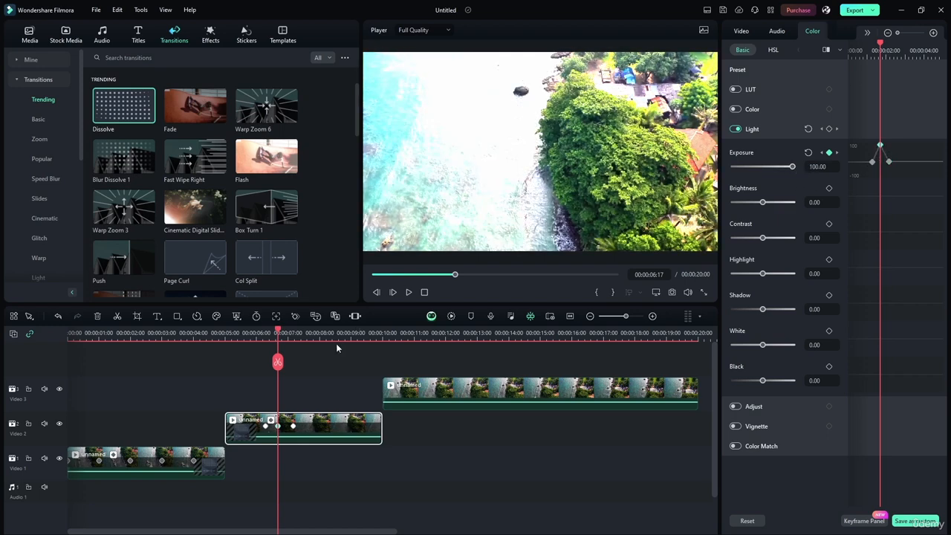
pyautogui.moveTo(278, 332); pyautogui.dragTo(242, 333)
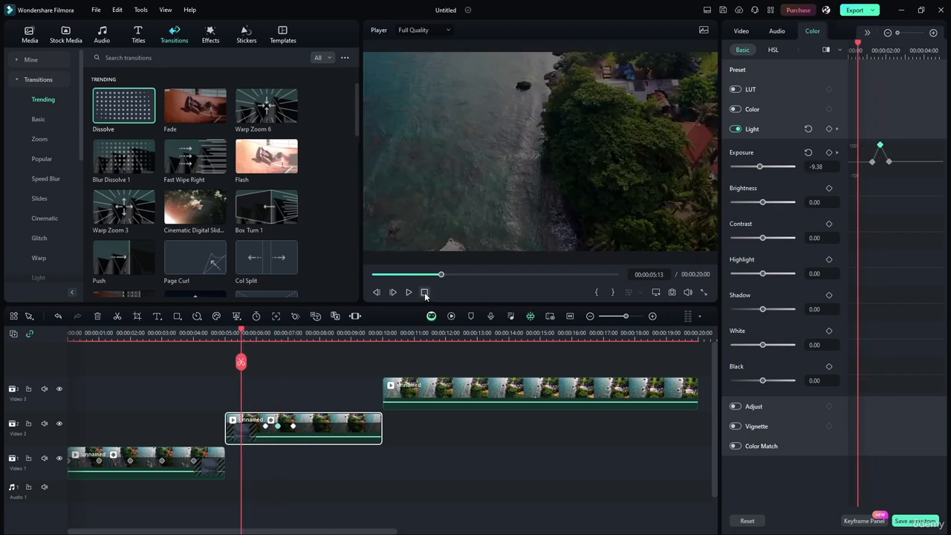
pyautogui.click(407, 292)
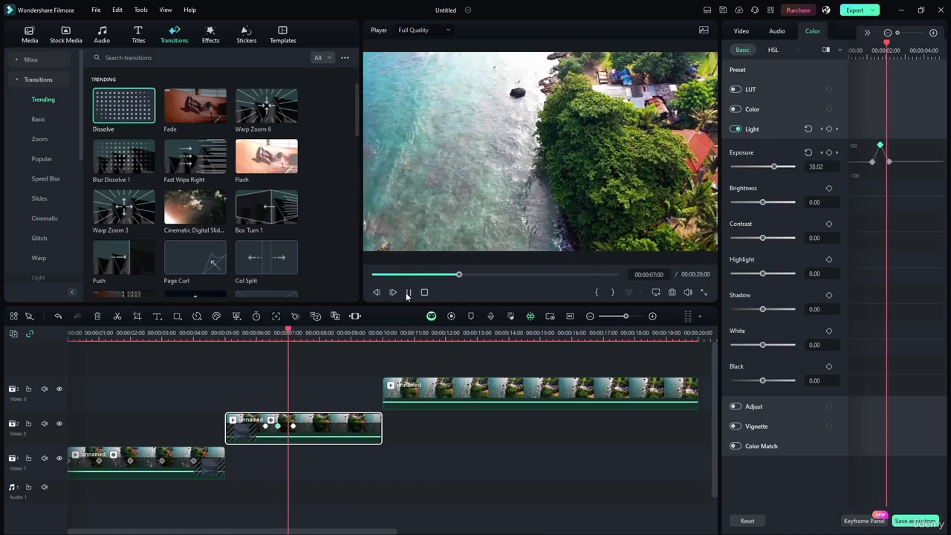
pyautogui.click(408, 292)
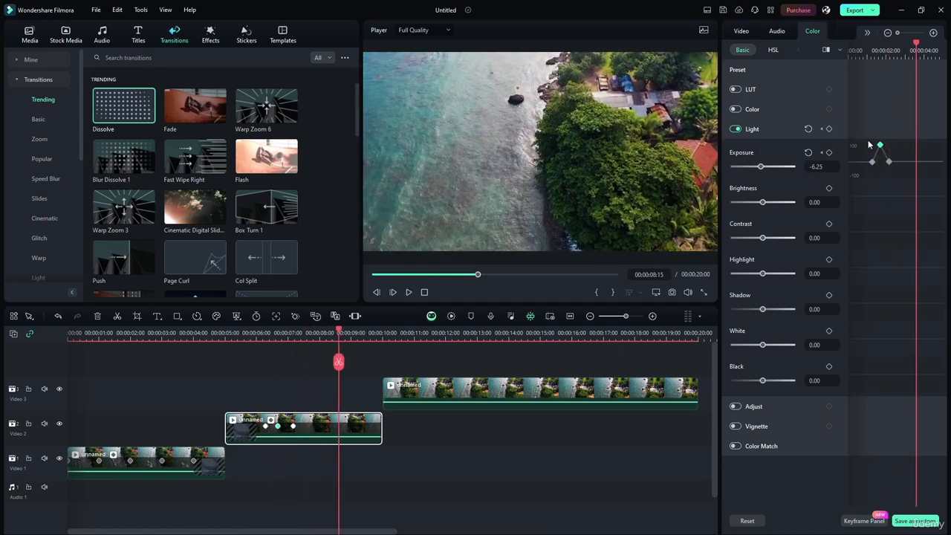
# - Try removing all three Exposure keyframes from the middle clip, and close the keyframe graph
pyautogui.click(823, 154)
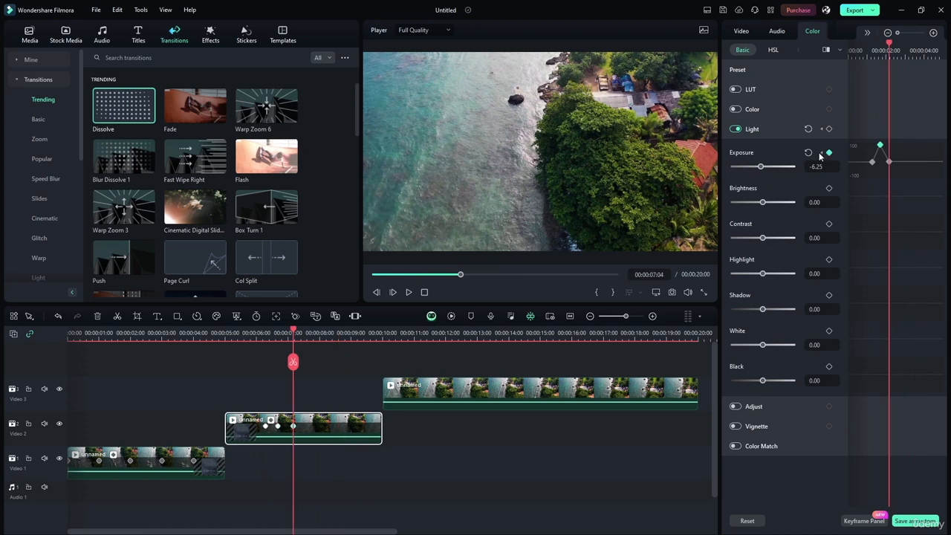
pyautogui.click(277, 426)
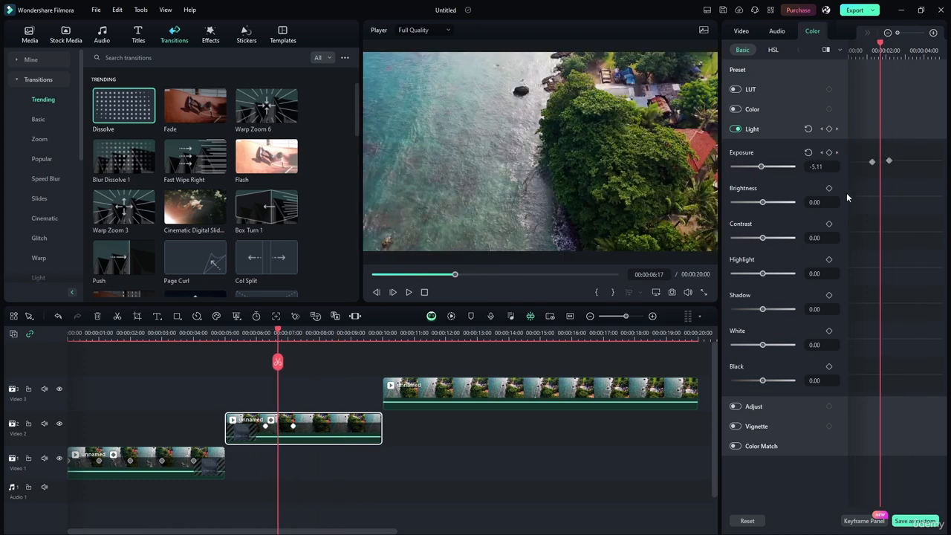
pyautogui.click(872, 160)
pyautogui.click(888, 161)
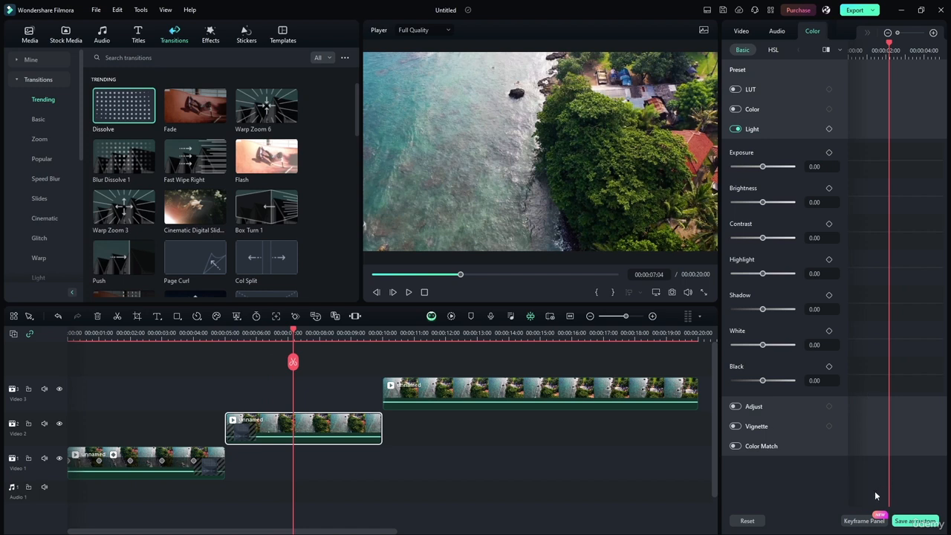
pyautogui.click(855, 521)
# - Undo the removal of the middle clip's three Exposure keyframes
pyautogui.moveTo(297, 333); pyautogui.dragTo(269, 334)
pyautogui.hotkey('ctrl', 'z')
pyautogui.hotkey('ctrl', 'z')
pyautogui.hotkey('ctrl', 'z')
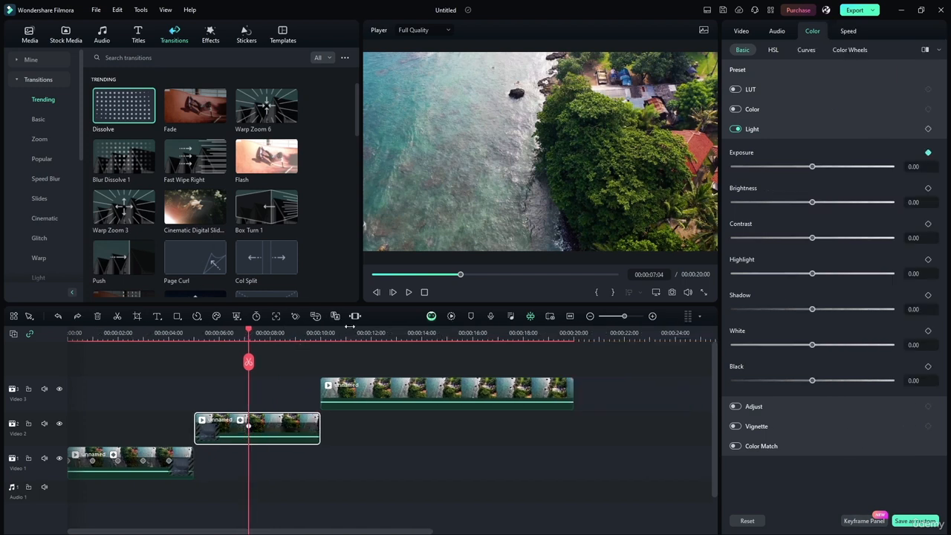
# - Try the middle clip's Brightness at 74 with the playhead at 00:00:08:02, and return it to 0
pyautogui.moveTo(249, 334); pyautogui.dragTo(271, 335)
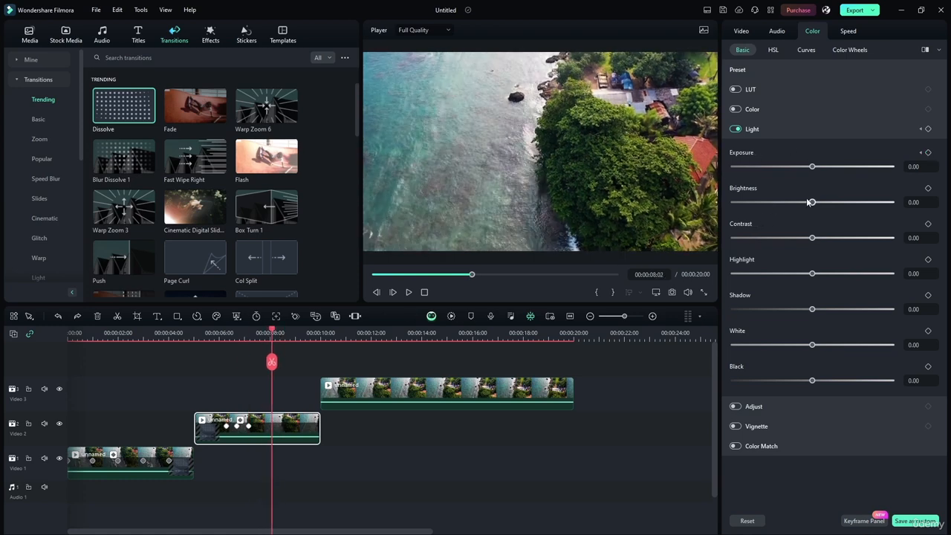
pyautogui.moveTo(813, 202); pyautogui.dragTo(888, 202)
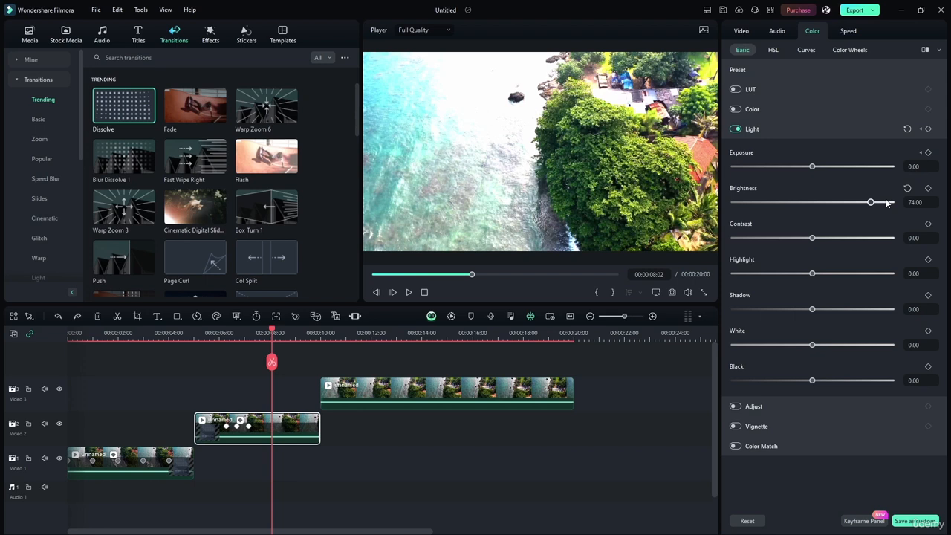
pyautogui.moveTo(871, 202); pyautogui.dragTo(813, 203)
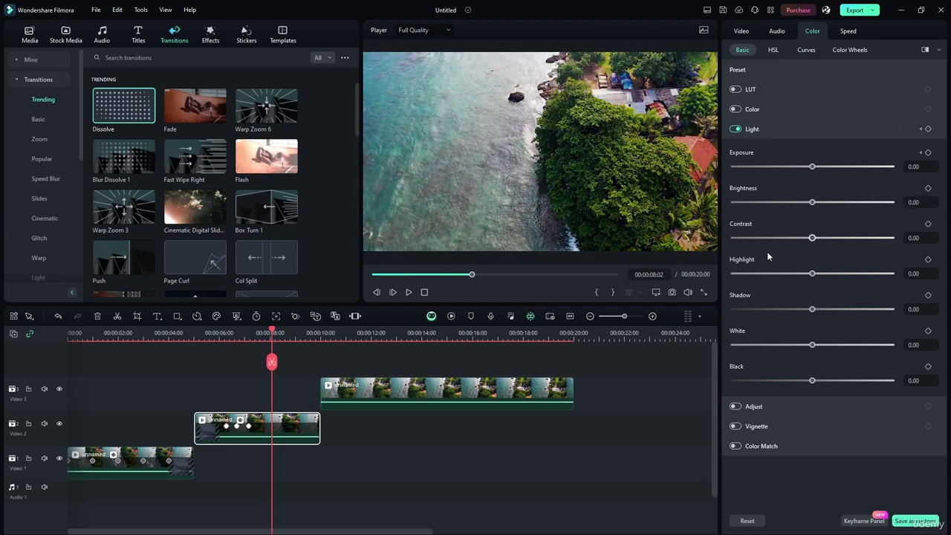
# - Set the middle clip's Contrast to -100
pyautogui.moveTo(813, 238); pyautogui.dragTo(789, 234)
pyautogui.moveTo(789, 234); pyautogui.dragTo(616, 228)
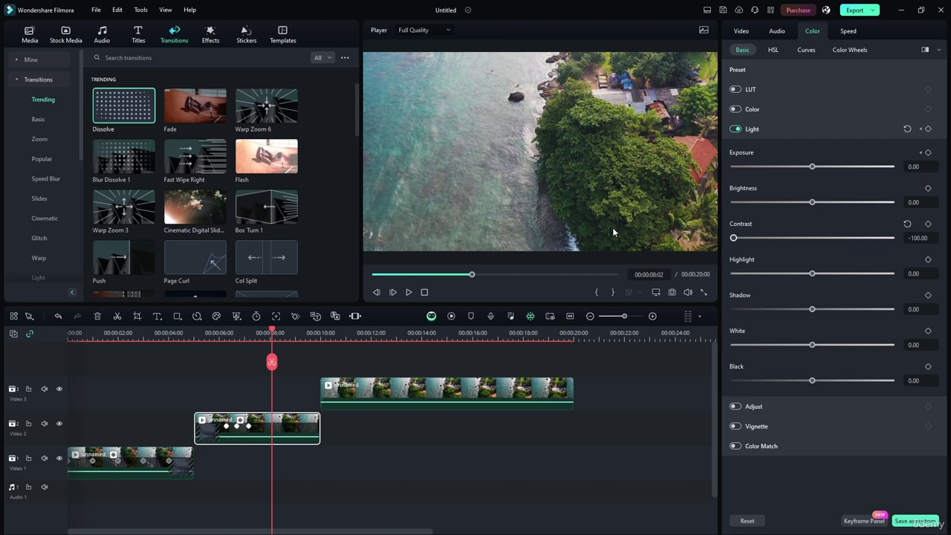
# - Try the second clip's Contrast at 100 and -100, and return it to 0
pyautogui.moveTo(734, 237); pyautogui.dragTo(895, 249)
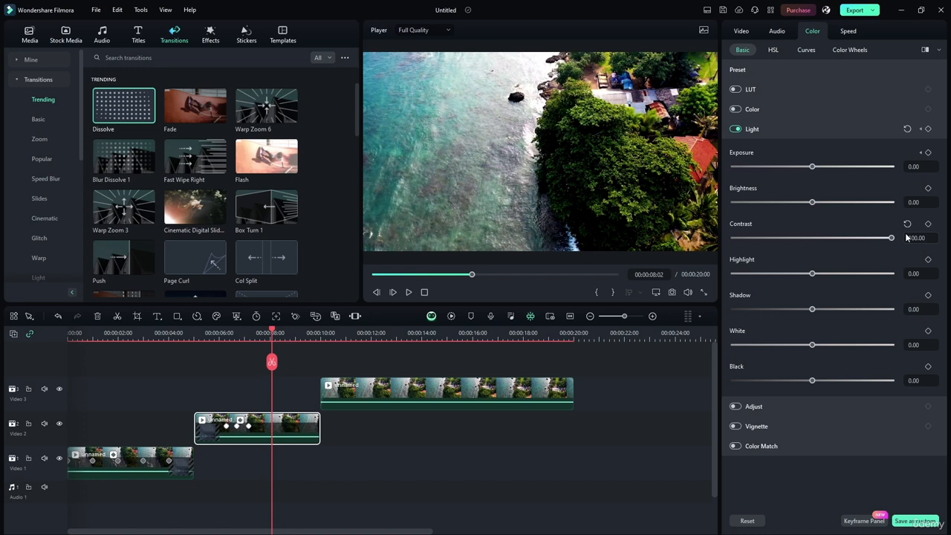
pyautogui.moveTo(892, 243); pyautogui.dragTo(605, 258)
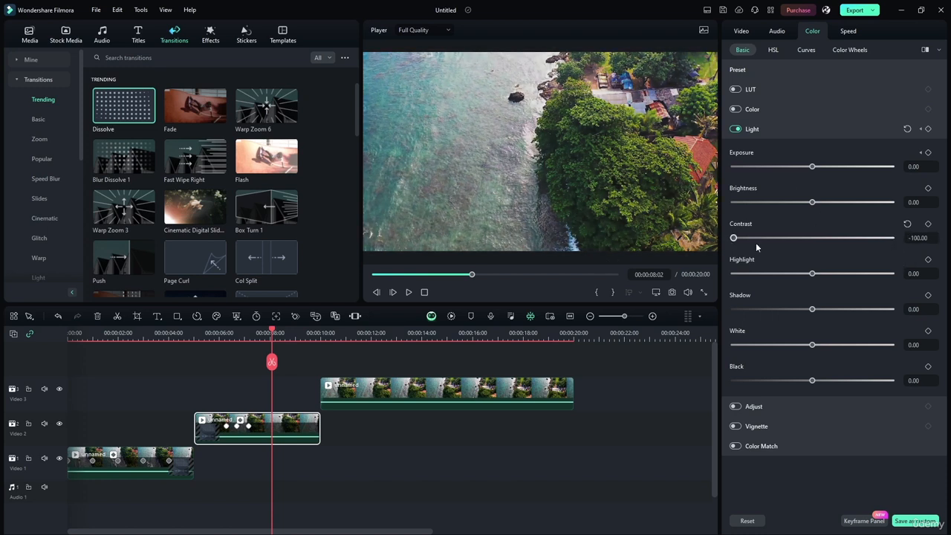
pyautogui.moveTo(756, 243); pyautogui.dragTo(813, 240)
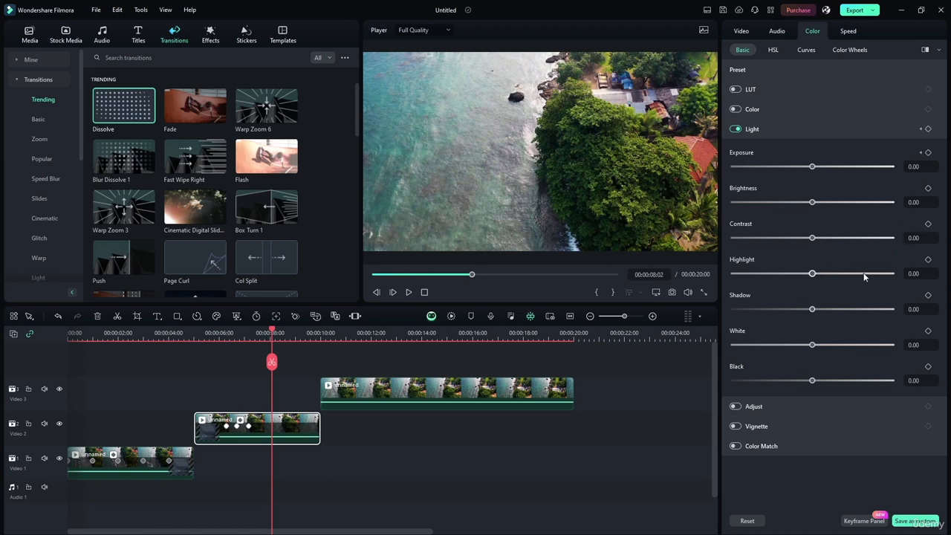
# - Try the second clip's Highlight, Shadow and Black adjustments, return them to 0, and compare the clip with Light off and on
pyautogui.moveTo(821, 274)
pyautogui.mouseDown()
pyautogui.moveTo(898, 274)
pyautogui.moveTo(795, 274)
pyautogui.moveTo(904, 274)
pyautogui.moveTo(751, 273)
pyautogui.moveTo(919, 273)
pyautogui.moveTo(812, 275)
pyautogui.mouseUp()
pyautogui.moveTo(812, 277); pyautogui.dragTo(813, 274)
pyautogui.moveTo(813, 309)
pyautogui.mouseDown()
pyautogui.moveTo(891, 310)
pyautogui.moveTo(737, 311)
pyautogui.moveTo(918, 311)
pyautogui.moveTo(654, 309)
pyautogui.moveTo(874, 308)
pyautogui.moveTo(733, 309)
pyautogui.moveTo(813, 309)
pyautogui.mouseUp()
pyautogui.moveTo(812, 381)
pyautogui.mouseDown()
pyautogui.moveTo(768, 382)
pyautogui.moveTo(893, 388)
pyautogui.moveTo(813, 373)
pyautogui.mouseUp()
pyautogui.click(734, 130)
pyautogui.click(732, 131)
pyautogui.click(404, 387)
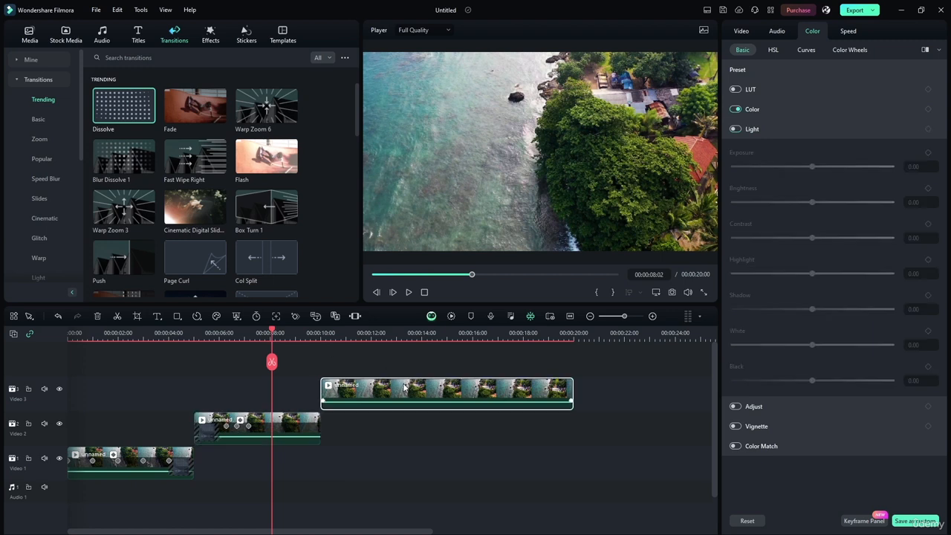
pyautogui.click(298, 424)
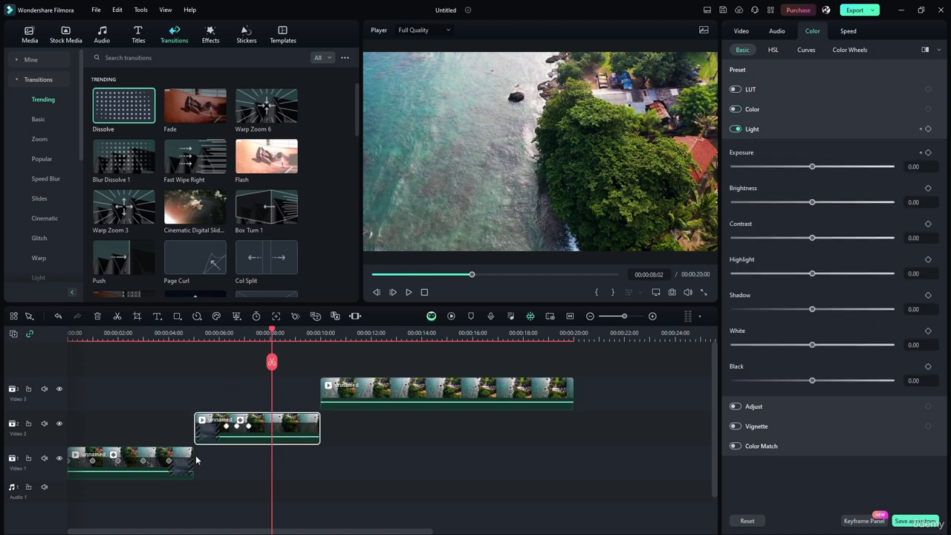
pyautogui.click(184, 457)
pyautogui.click(308, 427)
# - Split the last clip at 00:00:15:00 and move its second half onto a new video track above
pyautogui.click(464, 393)
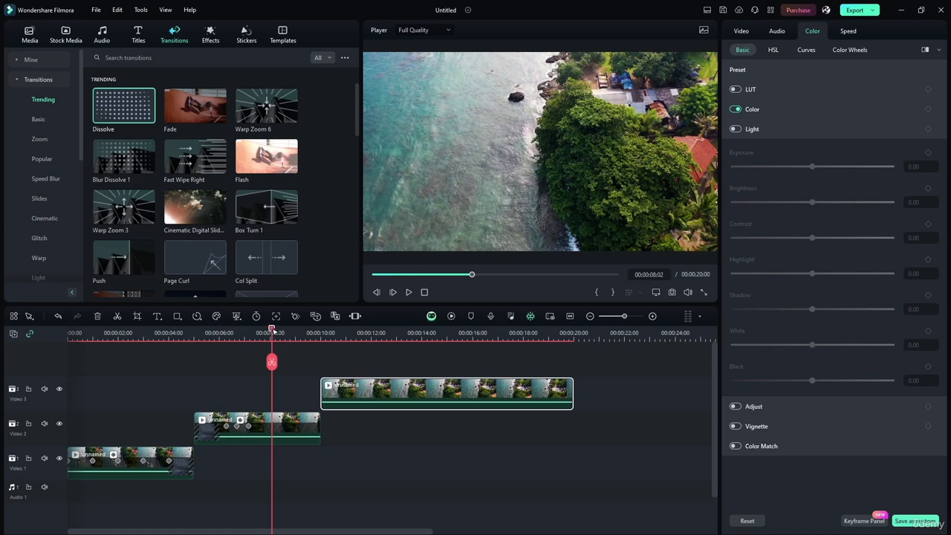
pyautogui.click(339, 339)
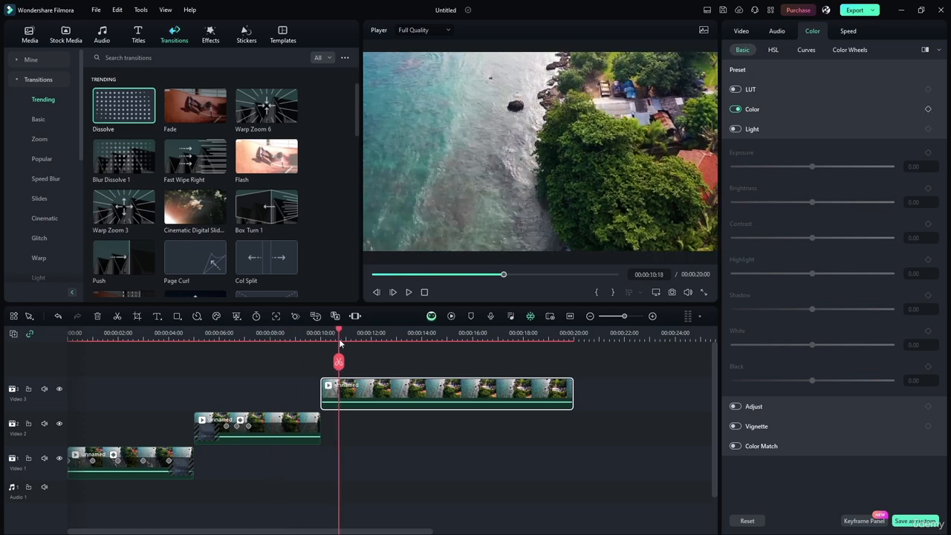
pyautogui.moveTo(339, 341); pyautogui.dragTo(447, 340)
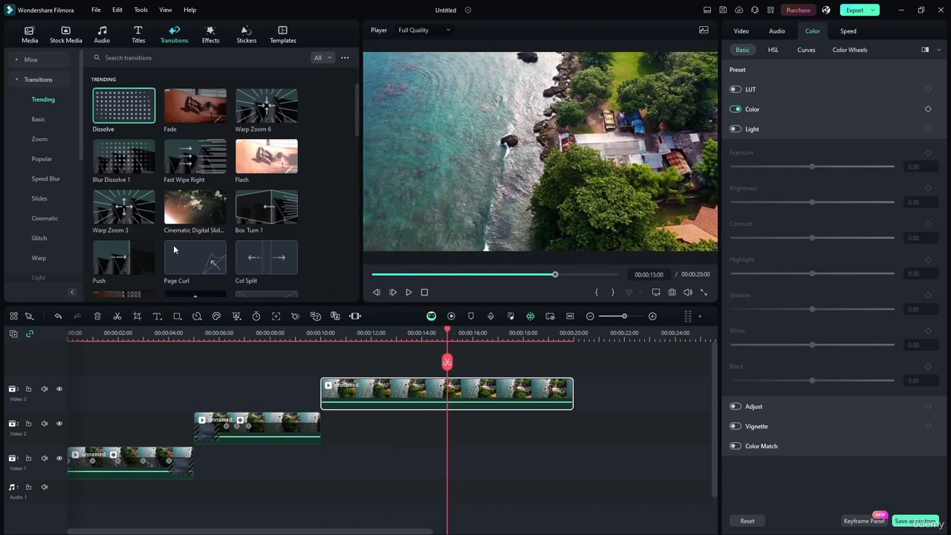
pyautogui.click(447, 362)
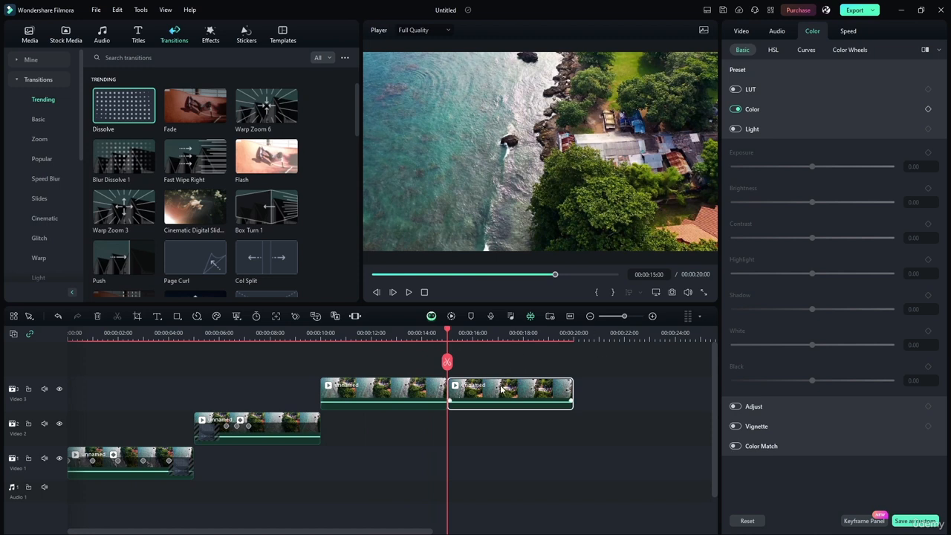
pyautogui.moveTo(501, 388)
pyautogui.mouseDown()
pyautogui.moveTo(504, 355)
pyautogui.moveTo(513, 376)
pyautogui.mouseUp()
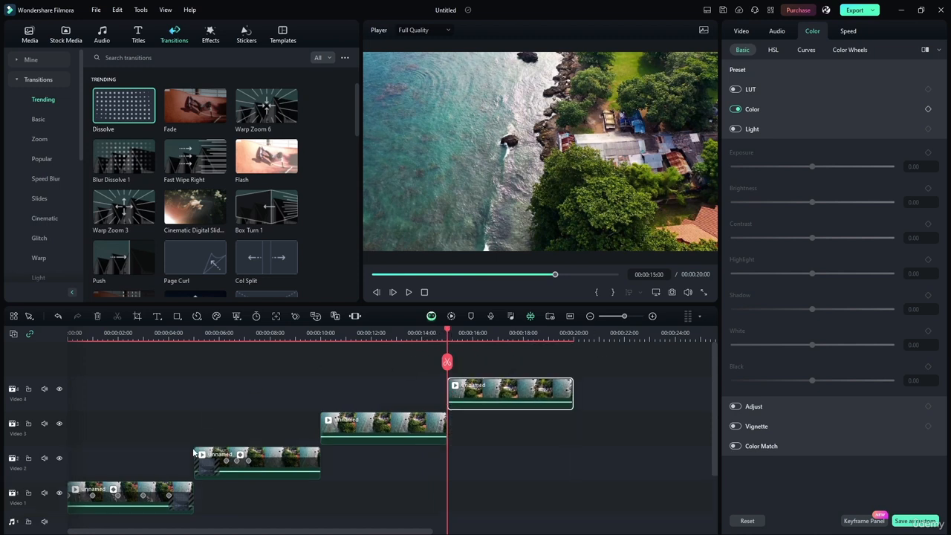
# - Add Dissolve transitions to the second clip's end and the third clip's start, and apply a 00:00:01:00 duration to all transitions
pyautogui.moveTo(134, 115); pyautogui.dragTo(316, 458)
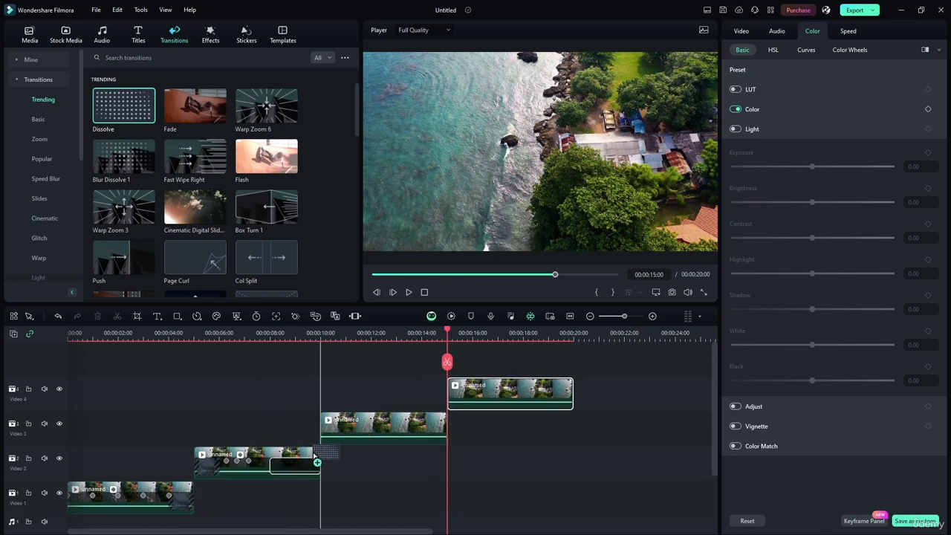
pyautogui.moveTo(127, 112); pyautogui.dragTo(328, 425)
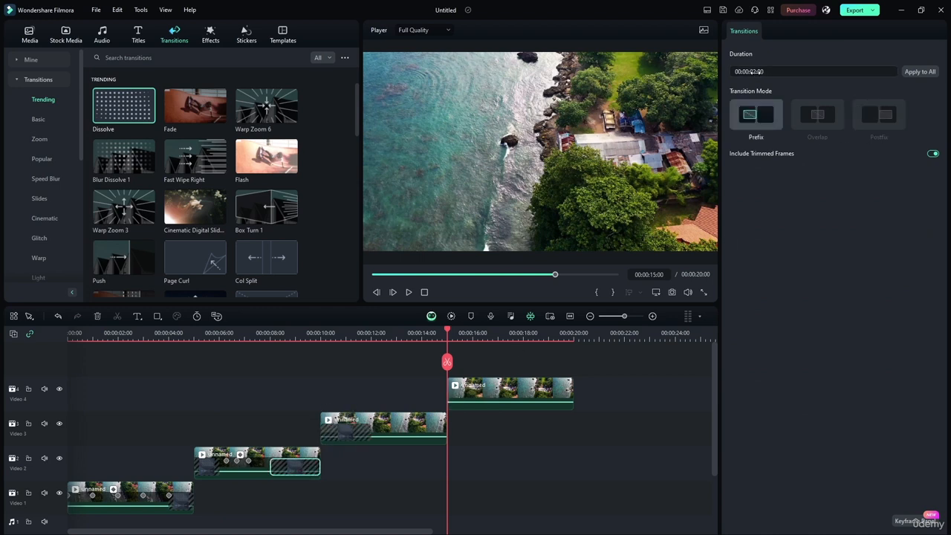
pyautogui.click(752, 71)
pyautogui.click(211, 470)
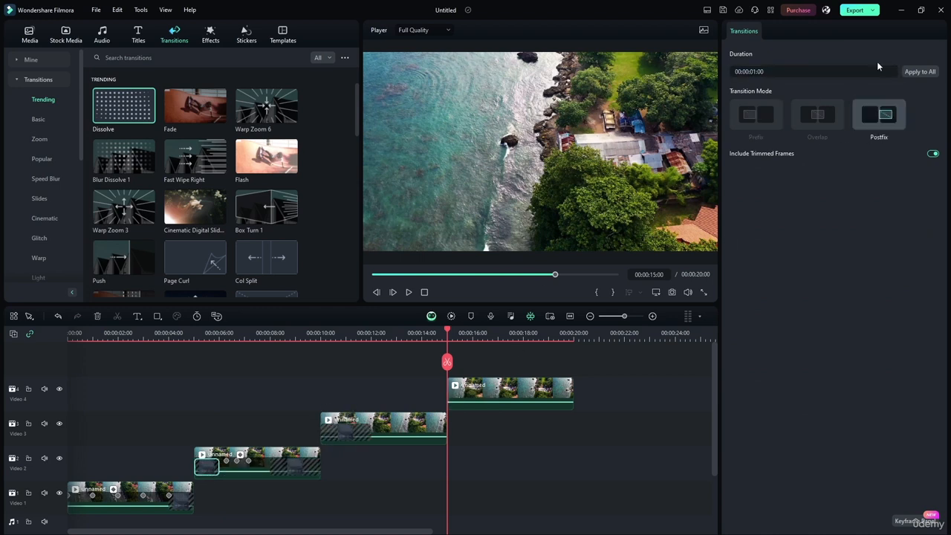
pyautogui.click(582, 418)
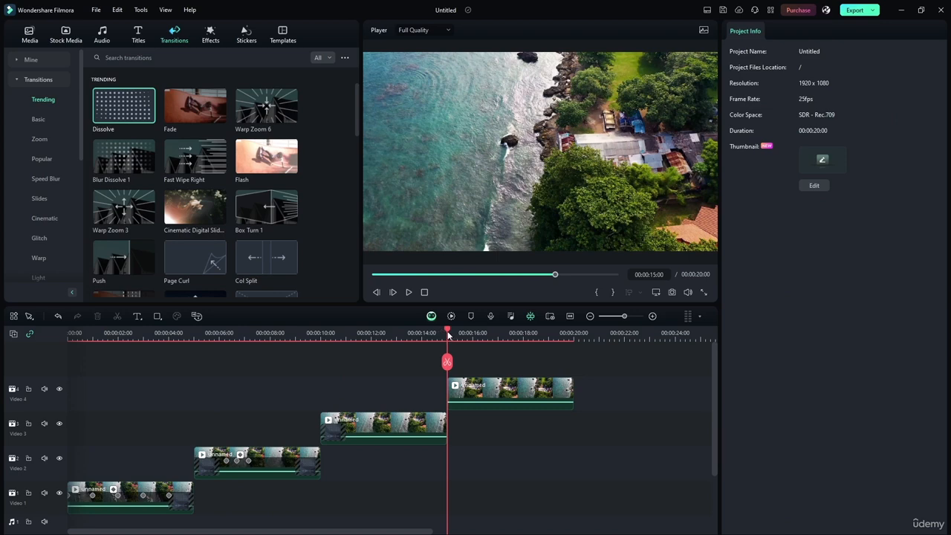
# - With the playhead at 00:00:13:11, disable the third clip's Color adjustment, enable Adjust, and set Sharpen to 100
pyautogui.moveTo(449, 336); pyautogui.dragTo(408, 360)
pyautogui.click(423, 418)
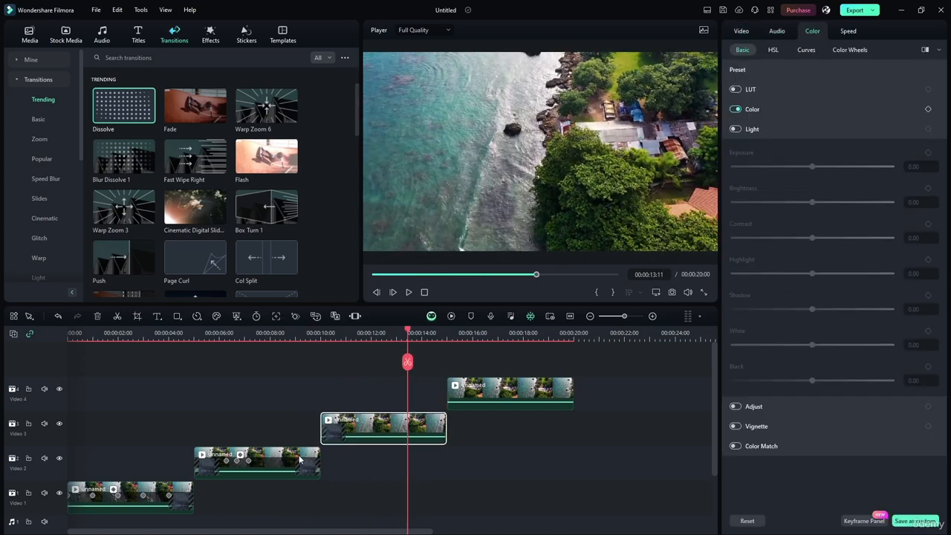
pyautogui.click(738, 112)
pyautogui.click(764, 130)
pyautogui.click(765, 148)
pyautogui.click(735, 149)
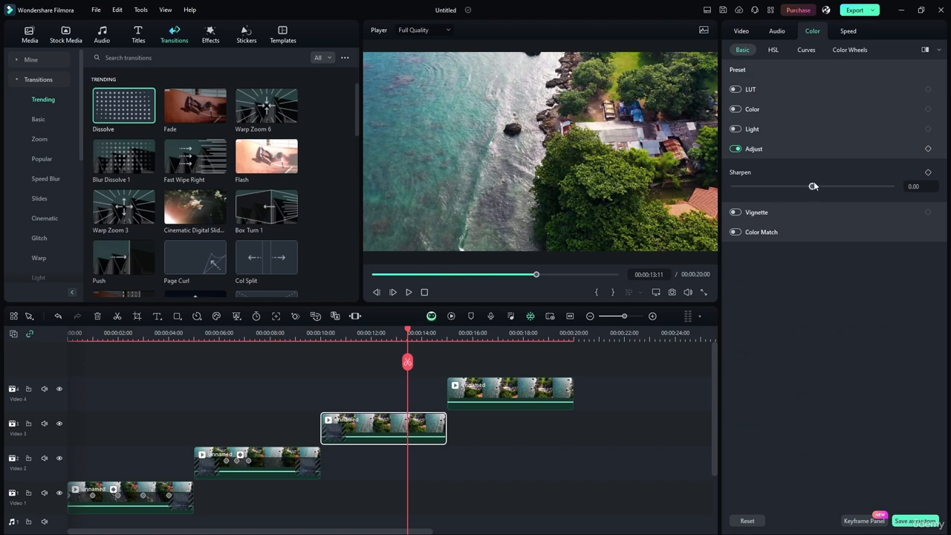
pyautogui.moveTo(814, 186); pyautogui.dragTo(892, 185)
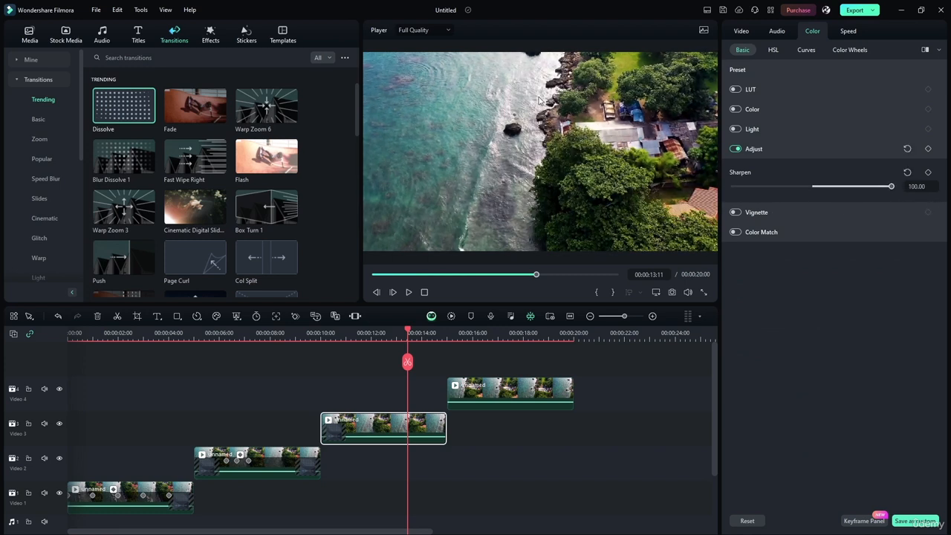
# - Add Dissolve transitions to the end of the third clip and the start of the fourth clip
pyautogui.click(540, 386)
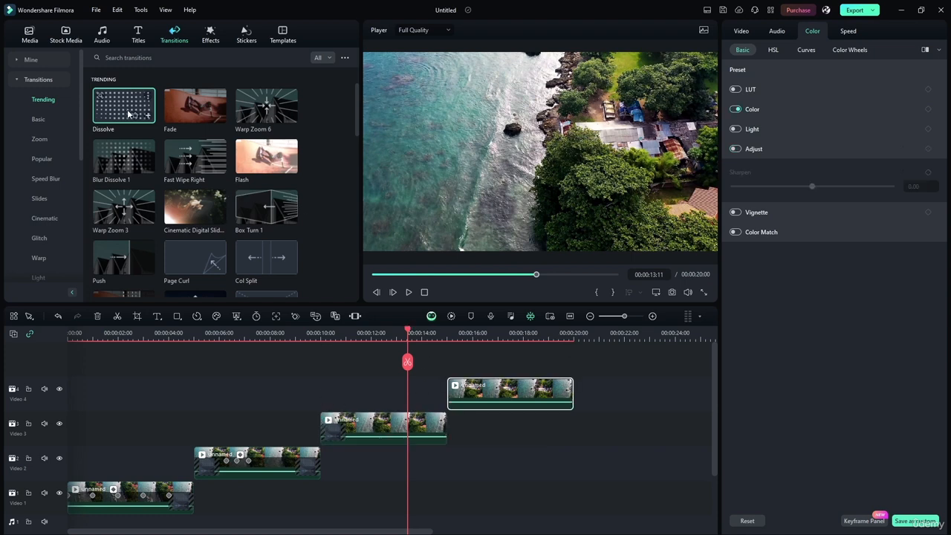
pyautogui.moveTo(127, 113); pyautogui.dragTo(440, 392)
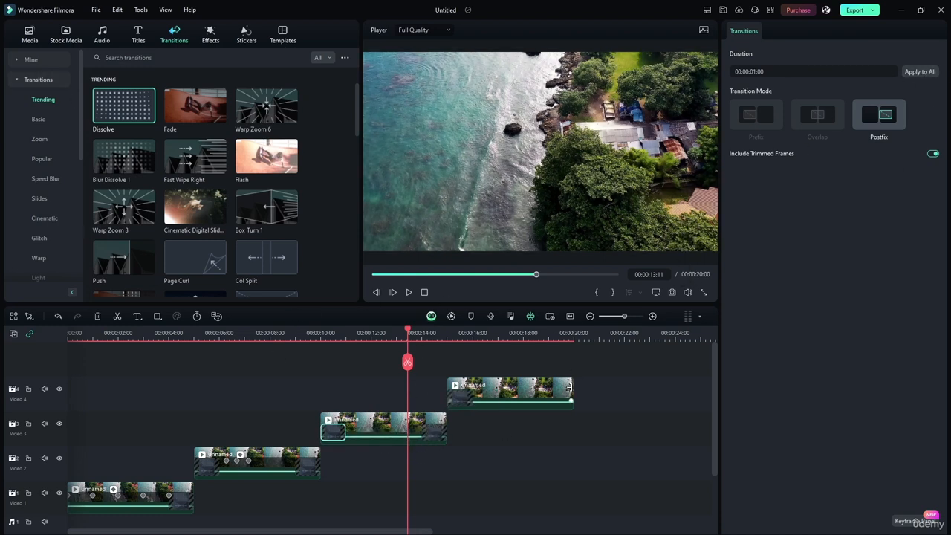
# - With the playhead at 00:00:17:13, disable the fourth clip's Color adjustment and enable a Vignette with Amount 100 and Size 90
pyautogui.click(518, 391)
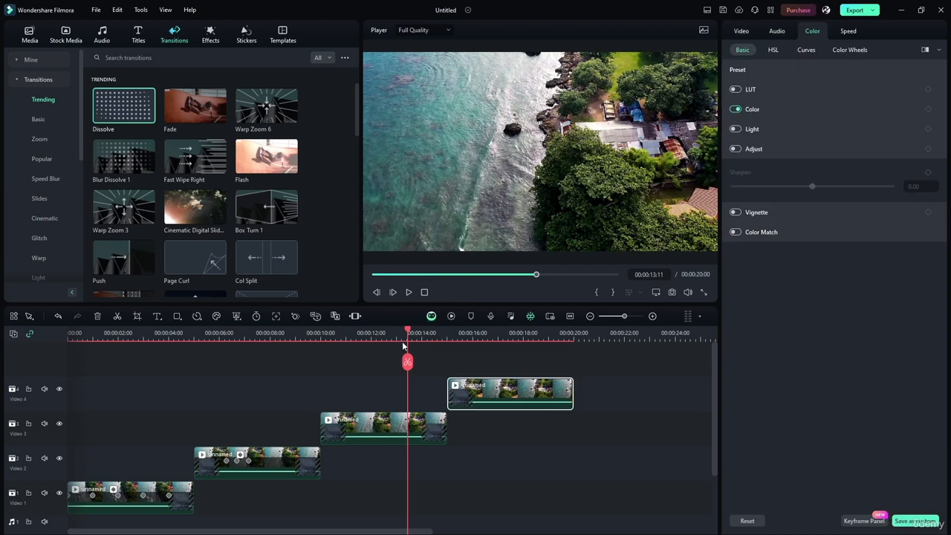
pyautogui.moveTo(409, 332); pyautogui.dragTo(511, 333)
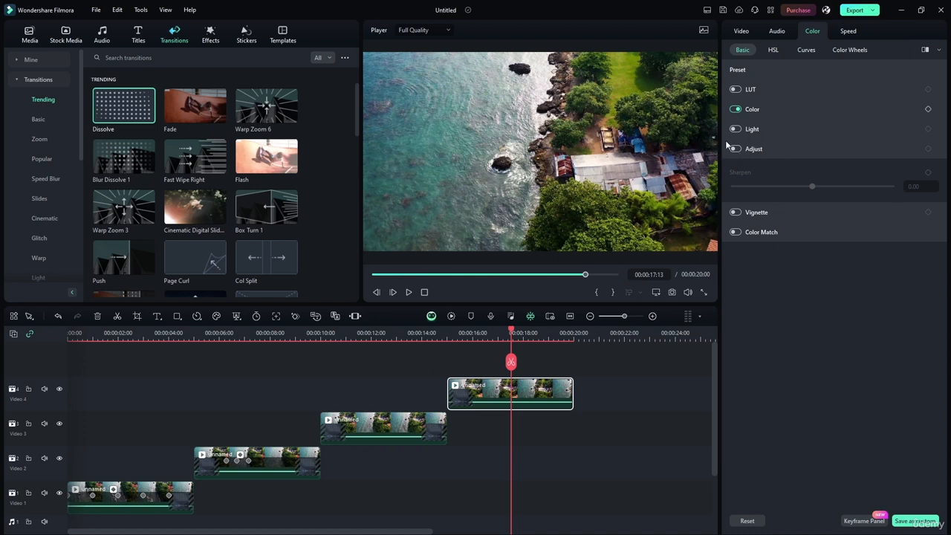
pyautogui.click(736, 109)
pyautogui.click(736, 212)
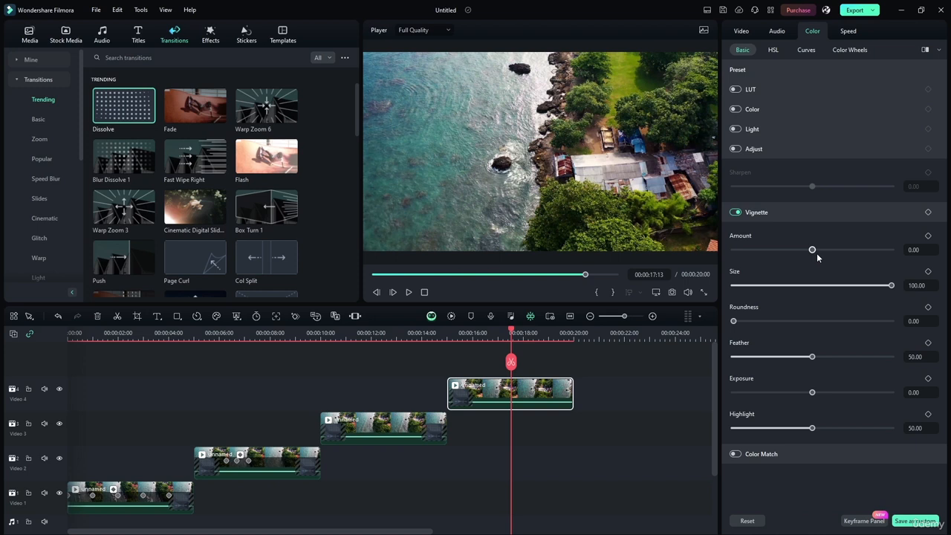
pyautogui.moveTo(813, 251); pyautogui.dragTo(936, 250)
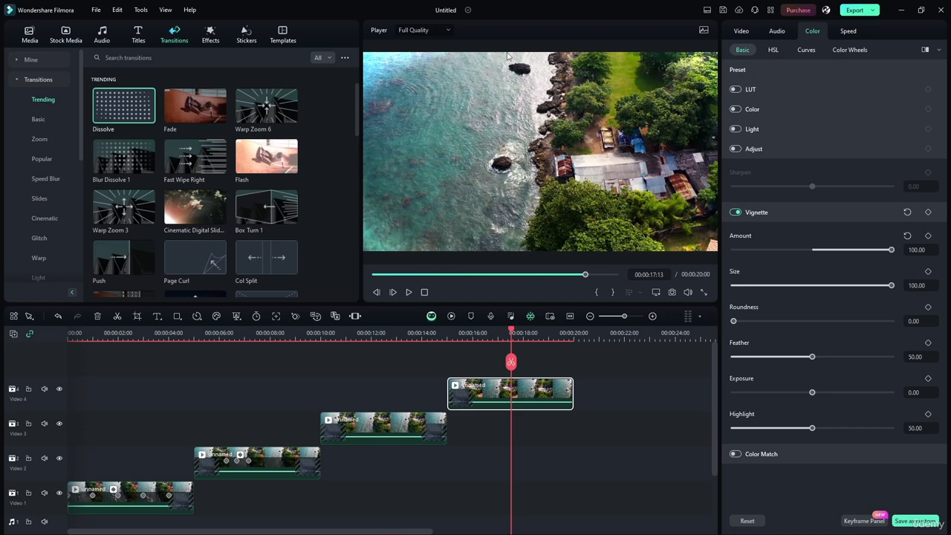
pyautogui.moveTo(887, 288)
pyautogui.mouseDown()
pyautogui.moveTo(770, 285)
pyautogui.moveTo(875, 285)
pyautogui.mouseUp()
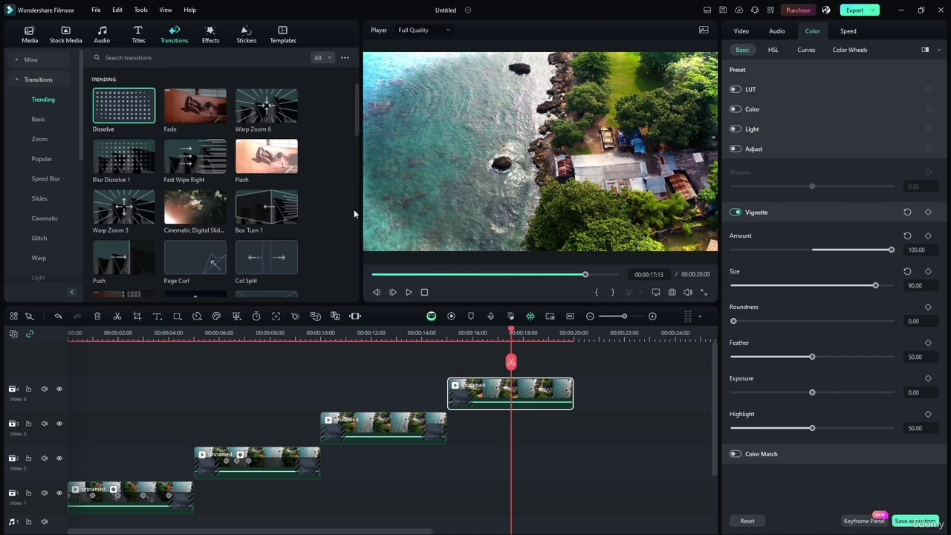
# - Try the vignette's Roundness at 100 and Feather at 0, and set Size to 100, Roundness to 44 and Feather to 100
pyautogui.click(736, 321)
pyautogui.moveTo(736, 321); pyautogui.dragTo(892, 321)
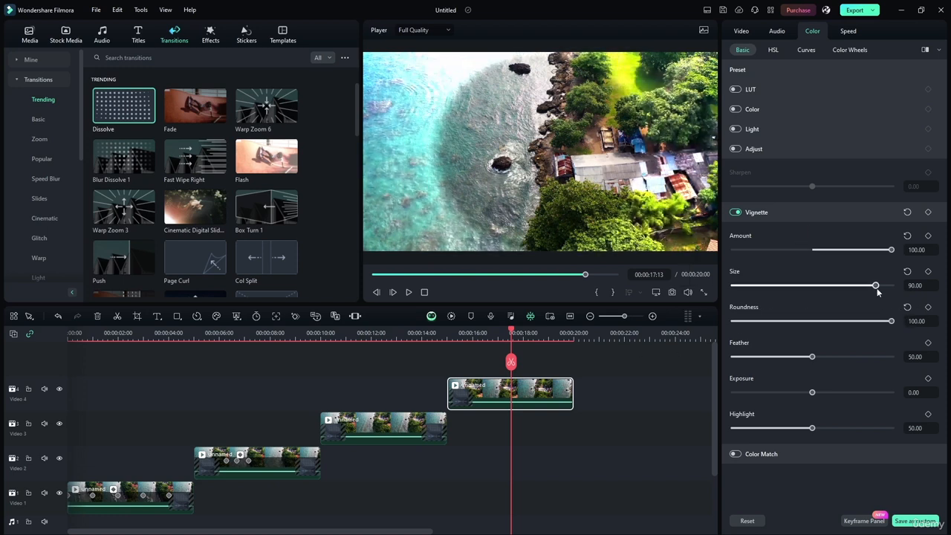
pyautogui.moveTo(875, 285)
pyautogui.mouseDown()
pyautogui.moveTo(848, 286)
pyautogui.moveTo(893, 286)
pyautogui.mouseUp()
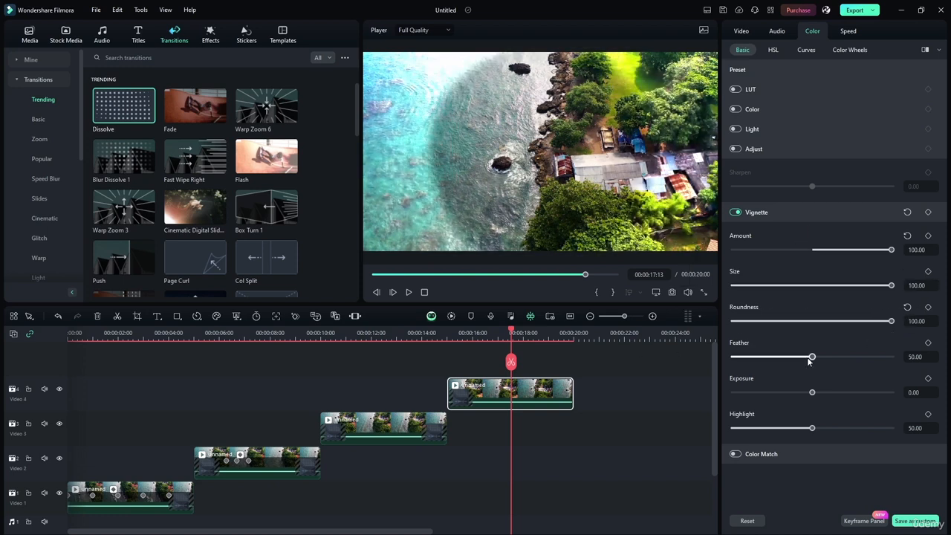
pyautogui.moveTo(891, 321); pyautogui.dragTo(803, 321)
pyautogui.moveTo(813, 356); pyautogui.dragTo(733, 357)
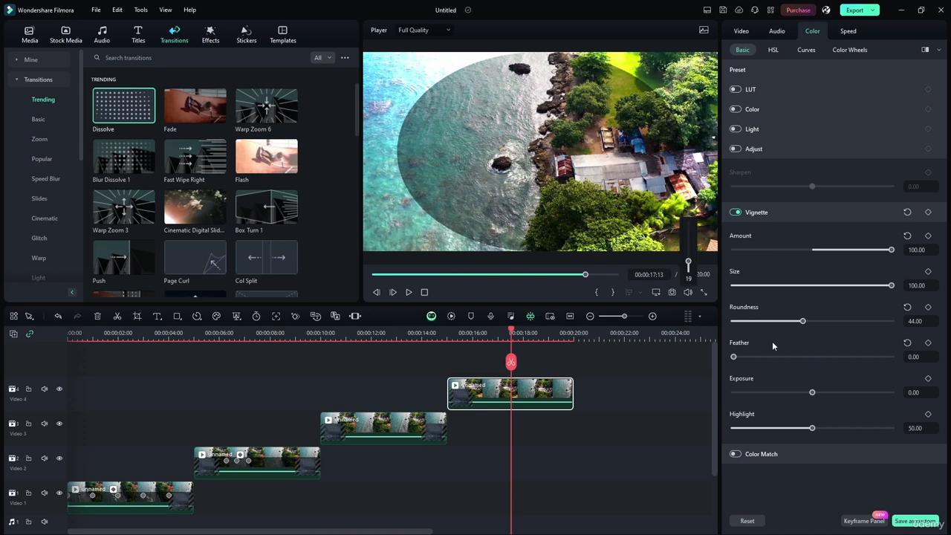
pyautogui.moveTo(733, 356); pyautogui.dragTo(897, 358)
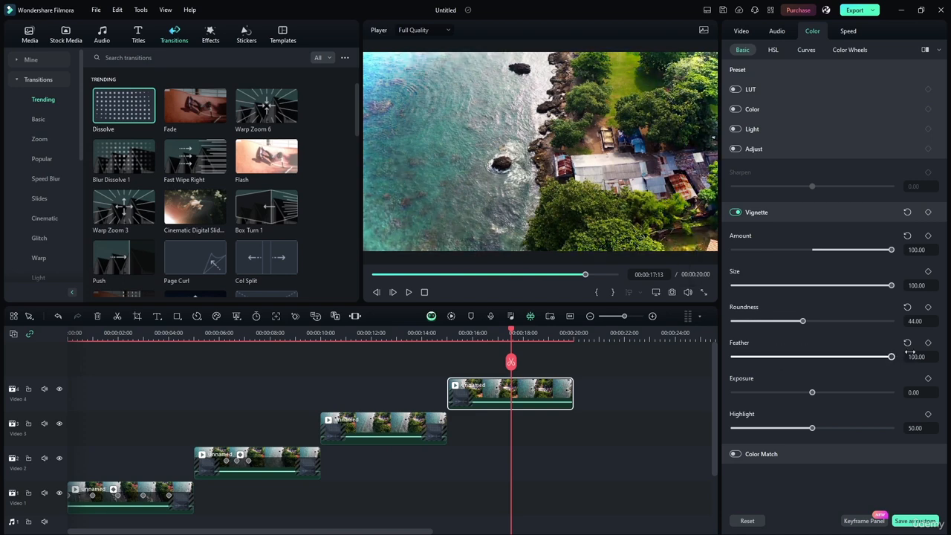
# - Set the fourth clip's vignette Exposure to -86, Highlight to 51 and Amount to -100
pyautogui.moveTo(810, 398); pyautogui.dragTo(754, 394)
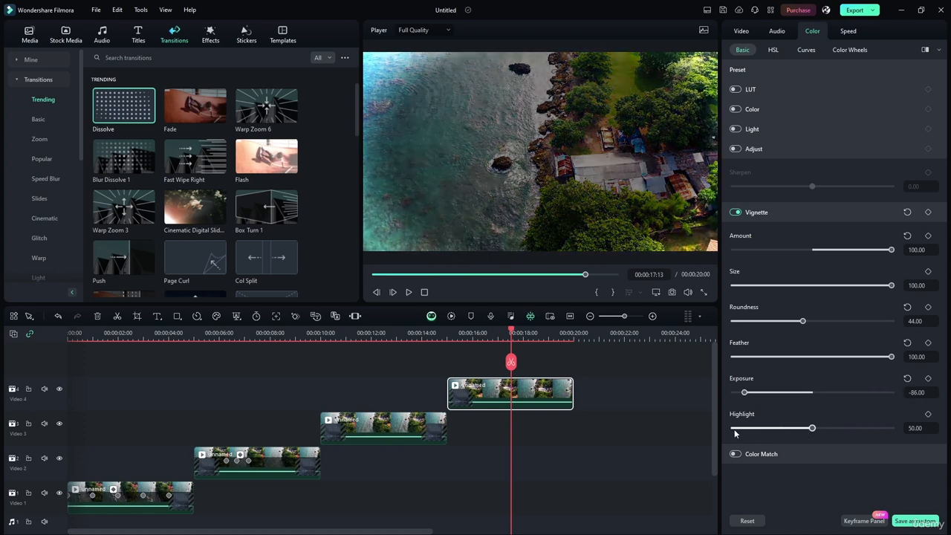
pyautogui.moveTo(812, 428)
pyautogui.mouseDown()
pyautogui.moveTo(728, 430)
pyautogui.moveTo(885, 427)
pyautogui.moveTo(814, 427)
pyautogui.mouseUp()
pyautogui.moveTo(891, 250); pyautogui.dragTo(733, 250)
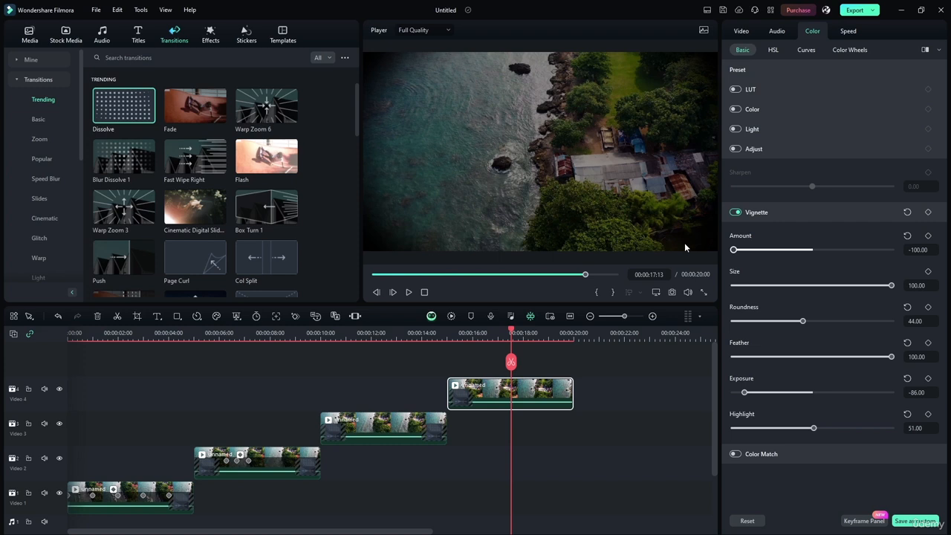
# - Refine the fourth clip's vignette to Size 92, Roundness 21, Feather 100, Exposure 11 and Highlight 60
pyautogui.moveTo(891, 285)
pyautogui.mouseDown()
pyautogui.moveTo(781, 285)
pyautogui.moveTo(879, 286)
pyautogui.mouseUp()
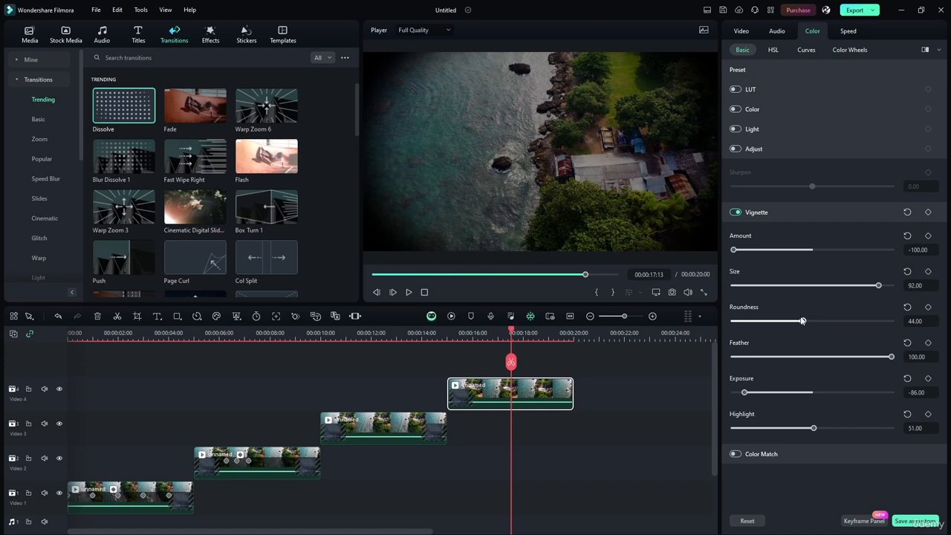
pyautogui.click(790, 321)
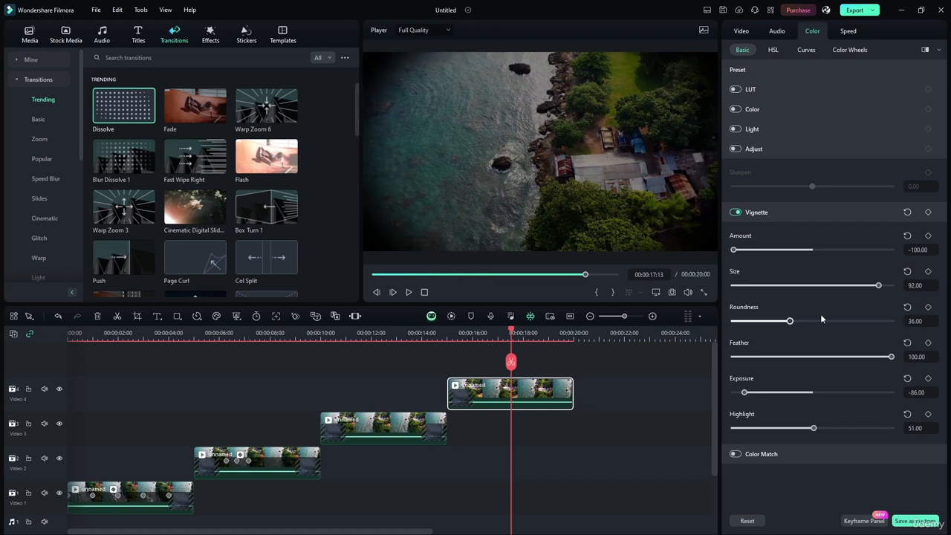
pyautogui.click(763, 321)
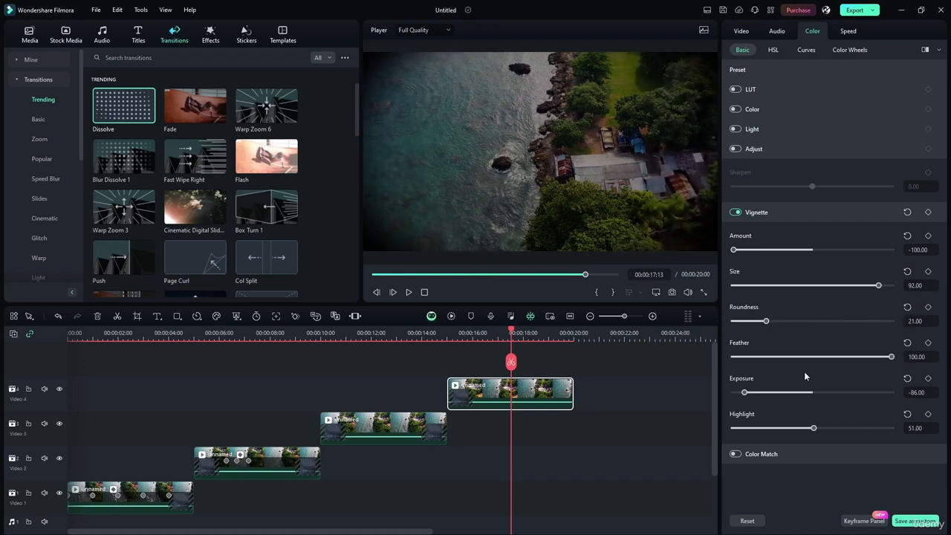
pyautogui.moveTo(892, 357)
pyautogui.mouseDown()
pyautogui.moveTo(765, 357)
pyautogui.moveTo(892, 357)
pyautogui.mouseUp()
pyautogui.moveTo(745, 391); pyautogui.dragTo(820, 392)
pyautogui.moveTo(814, 428); pyautogui.dragTo(830, 417)
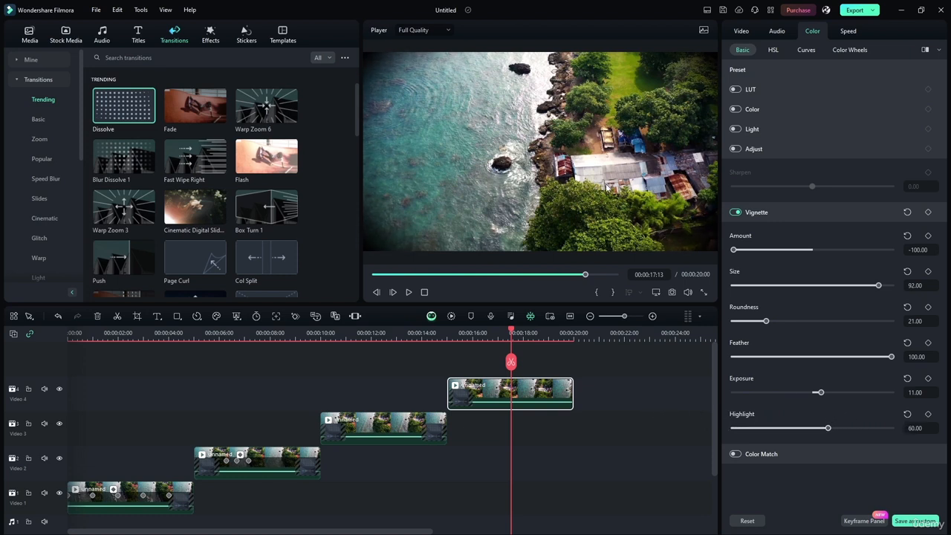
# - Play the timeline from 00:00:14:24 and again from 00:00:13:17 to review the fourth clip's vignette and the transition into it
pyautogui.moveTo(512, 334); pyautogui.dragTo(447, 338)
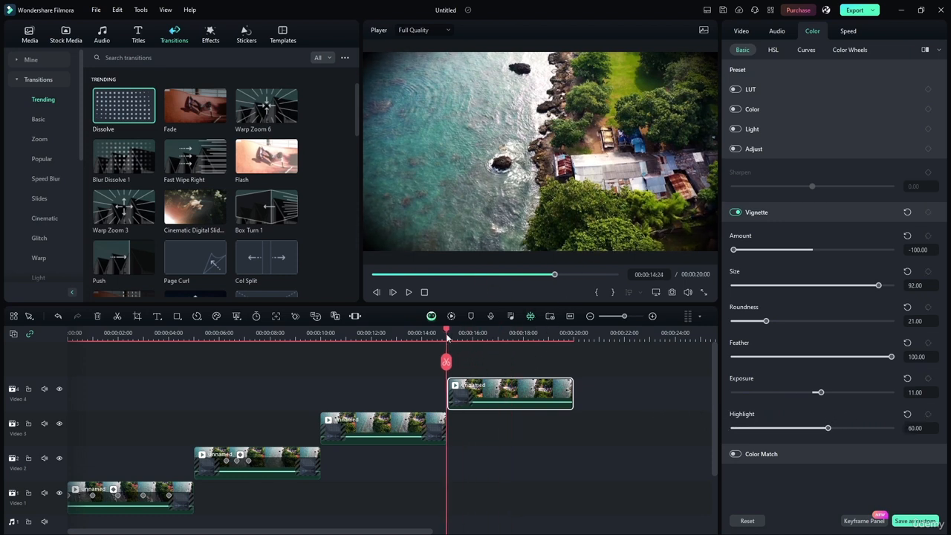
pyautogui.click(410, 292)
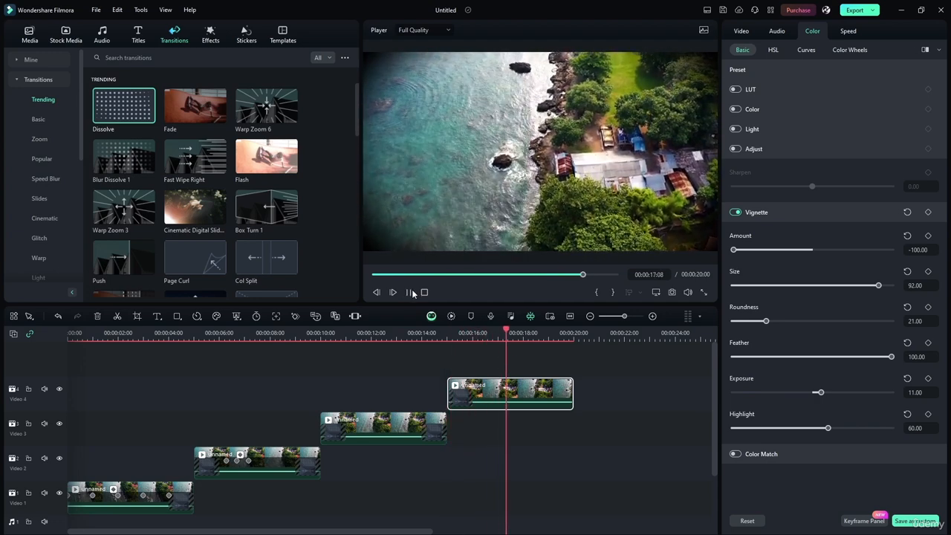
pyautogui.moveTo(507, 362); pyautogui.dragTo(414, 362)
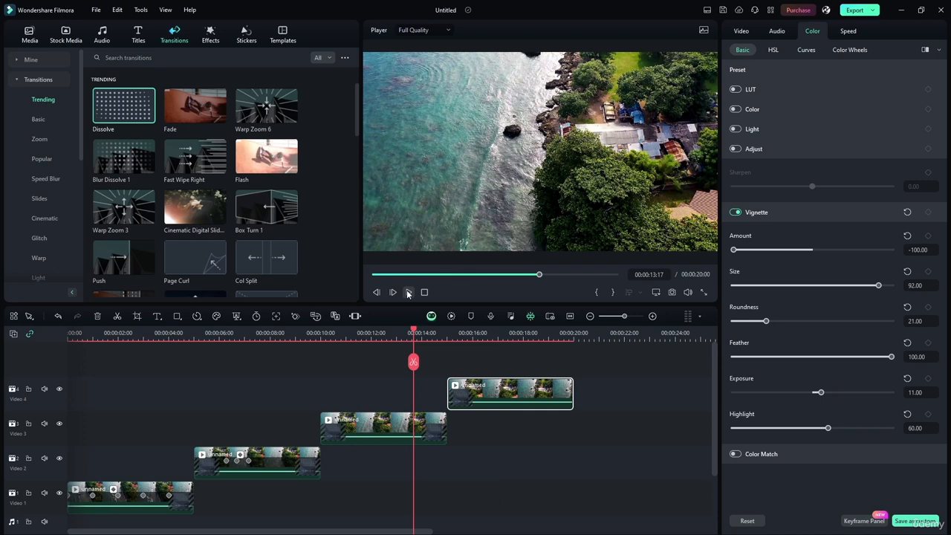
pyautogui.click(408, 292)
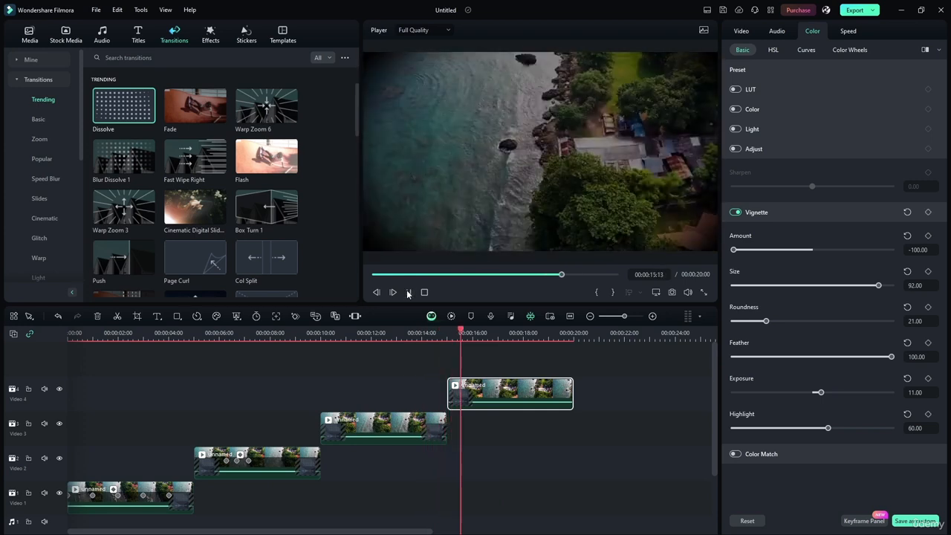
pyautogui.click(408, 292)
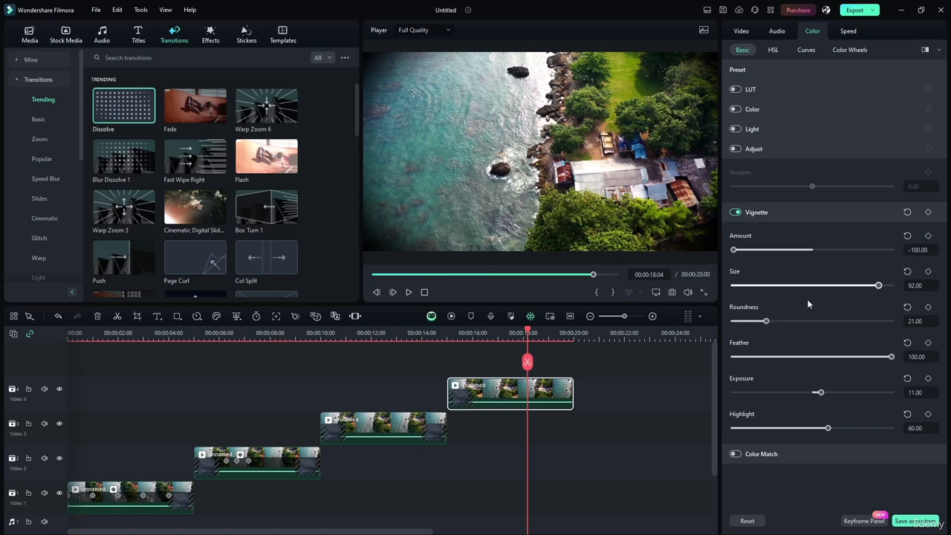
# - Enable Color Match on the fourth clip and match it to the reference frame at 00:00:01:01 in Comparison View
pyautogui.click(769, 214)
pyautogui.click(756, 234)
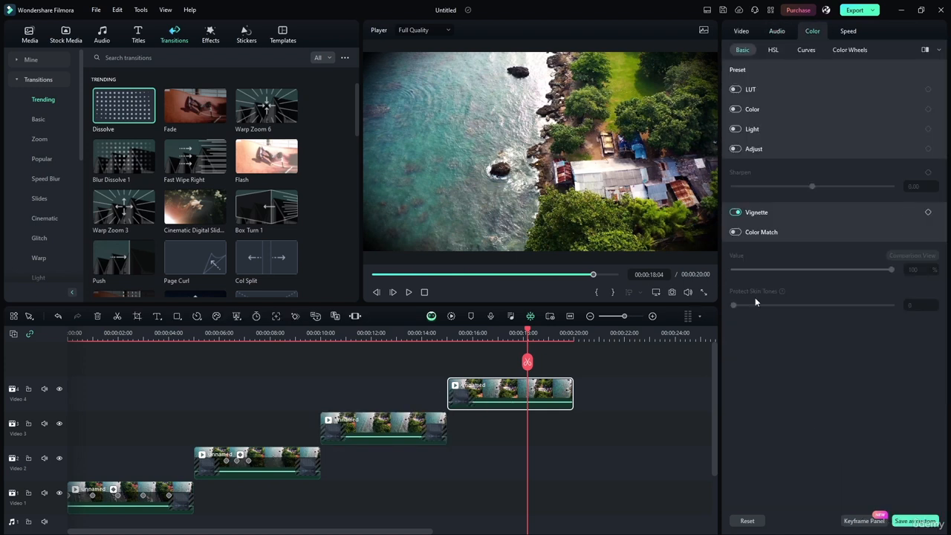
pyautogui.click(736, 233)
pyautogui.click(901, 257)
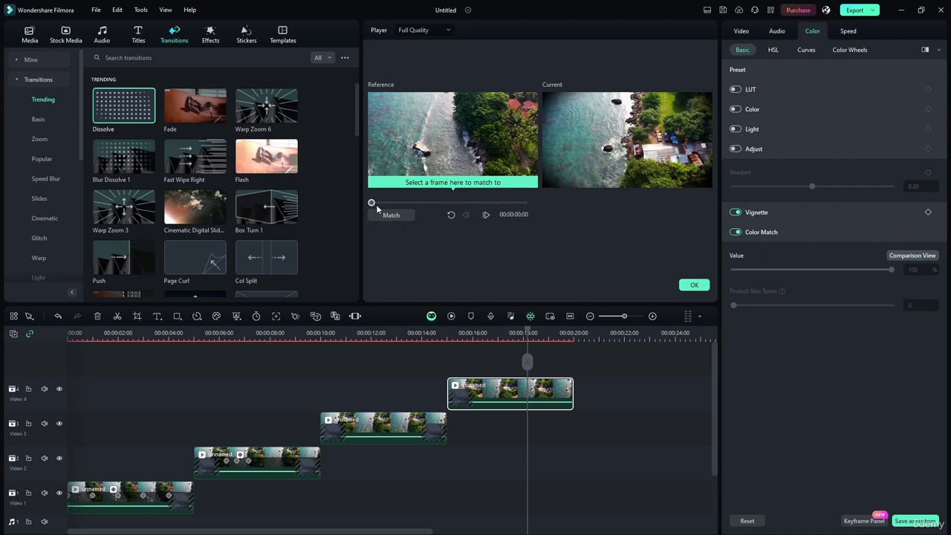
pyautogui.moveTo(372, 203)
pyautogui.mouseDown()
pyautogui.moveTo(491, 204)
pyautogui.moveTo(379, 206)
pyautogui.mouseUp()
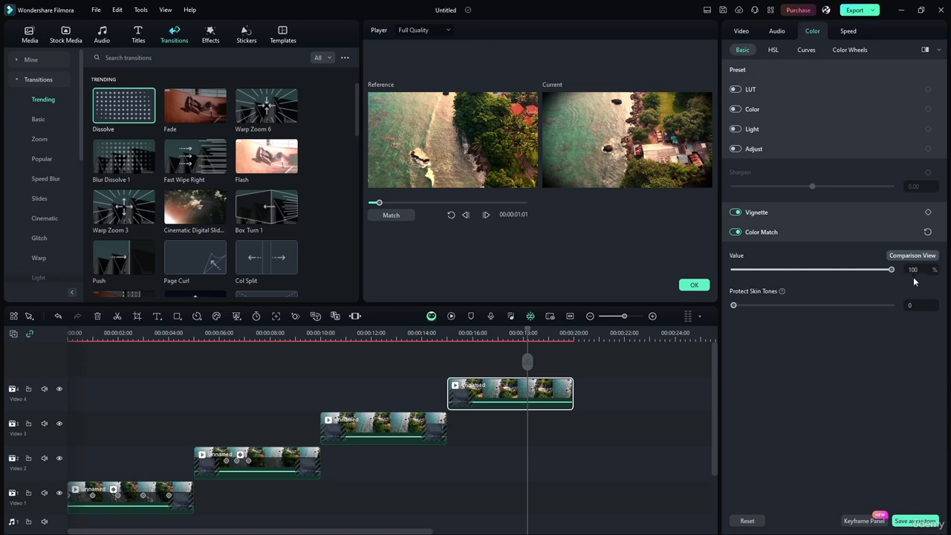
# - Accept the fourth clip's color match with Value at 100% and scrub to 00:00:17:20 to inspect the matched footage
pyautogui.moveTo(891, 269)
pyautogui.mouseDown()
pyautogui.moveTo(839, 270)
pyautogui.moveTo(904, 270)
pyautogui.moveTo(856, 269)
pyautogui.moveTo(892, 270)
pyautogui.mouseUp()
pyautogui.moveTo(893, 269); pyautogui.dragTo(943, 275)
pyautogui.click(694, 285)
pyautogui.moveTo(528, 329); pyautogui.dragTo(515, 351)
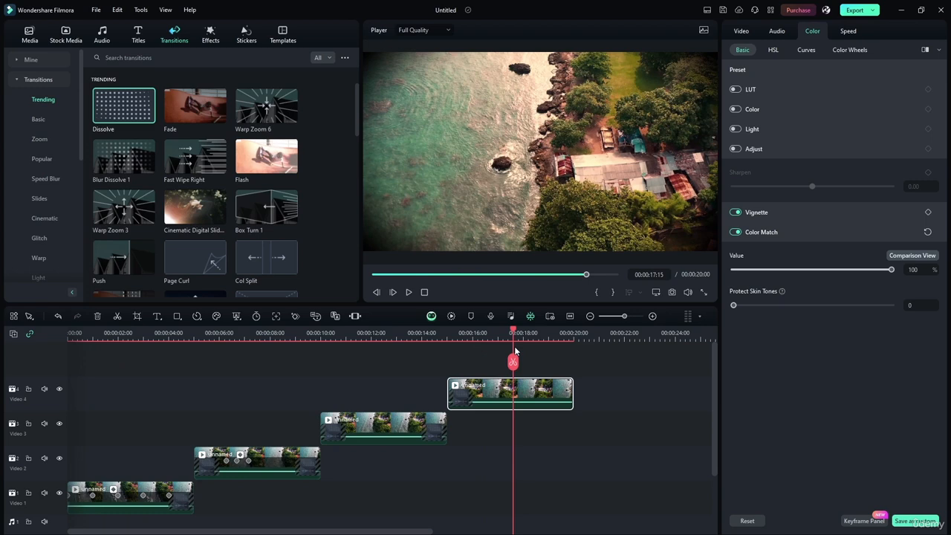
pyautogui.moveTo(515, 351)
pyautogui.mouseDown()
pyautogui.moveTo(547, 352)
pyautogui.moveTo(518, 355)
pyautogui.mouseUp()
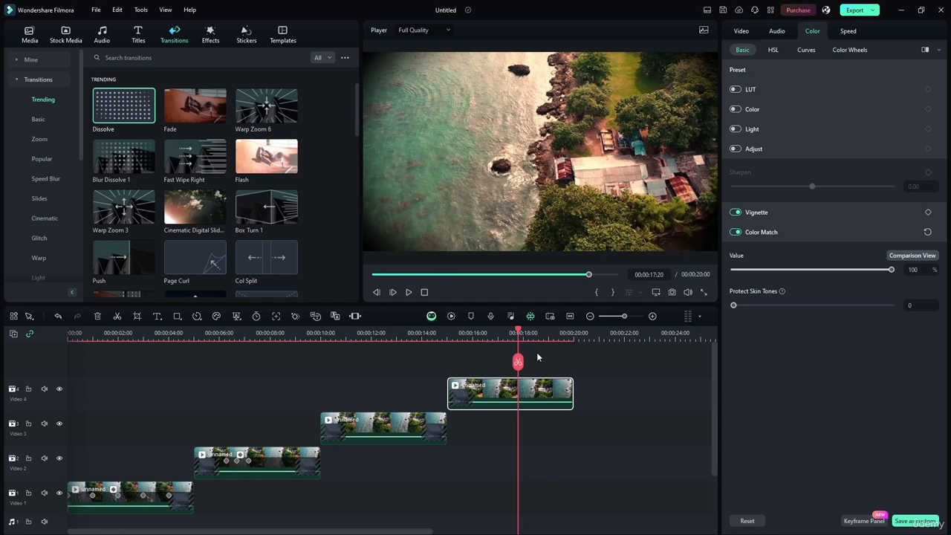